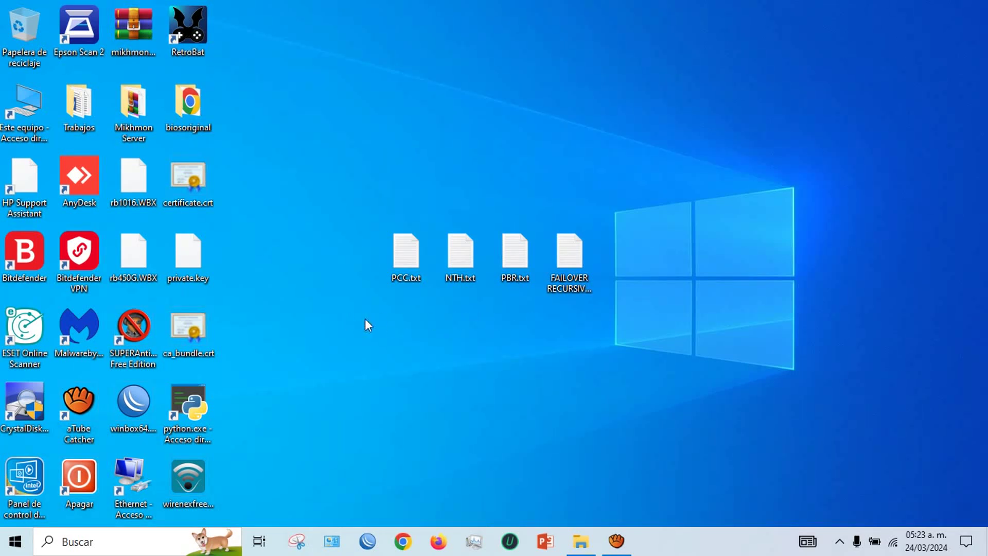
Step: Open the wifielbarrio.es.tl site in Chrome and look over the calculators on its WISP-ISP tools page
left_click(403, 541)
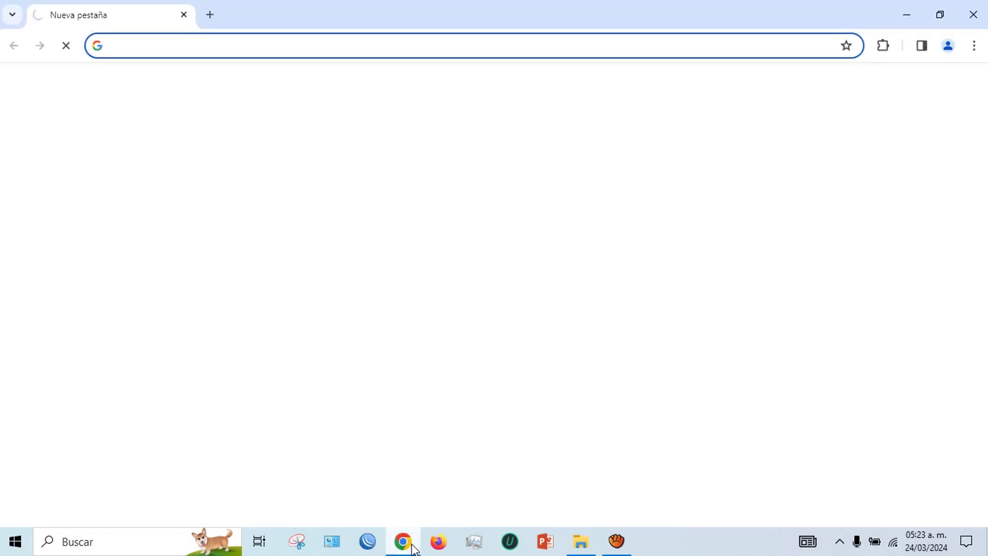
left_click(135, 75)
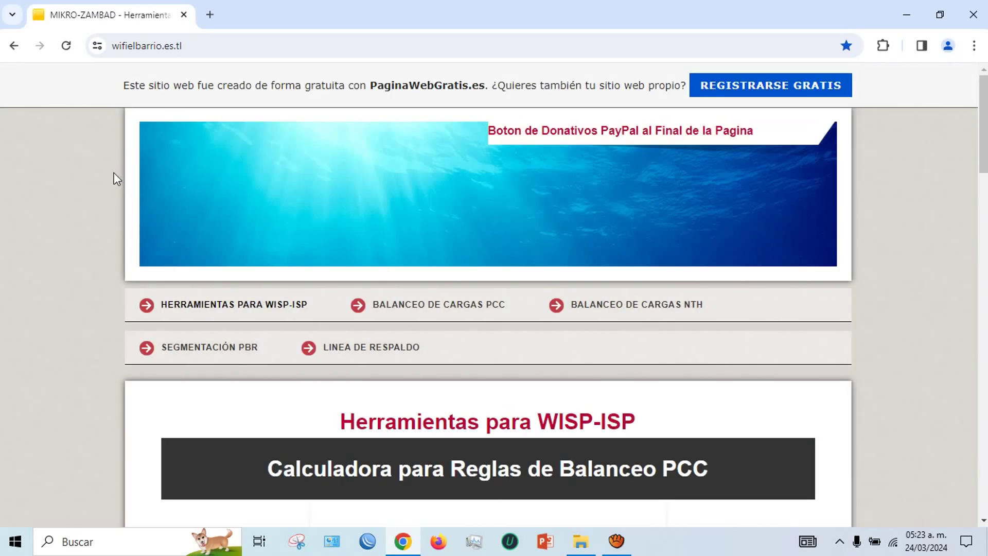
scroll(115, 178, "down", 4)
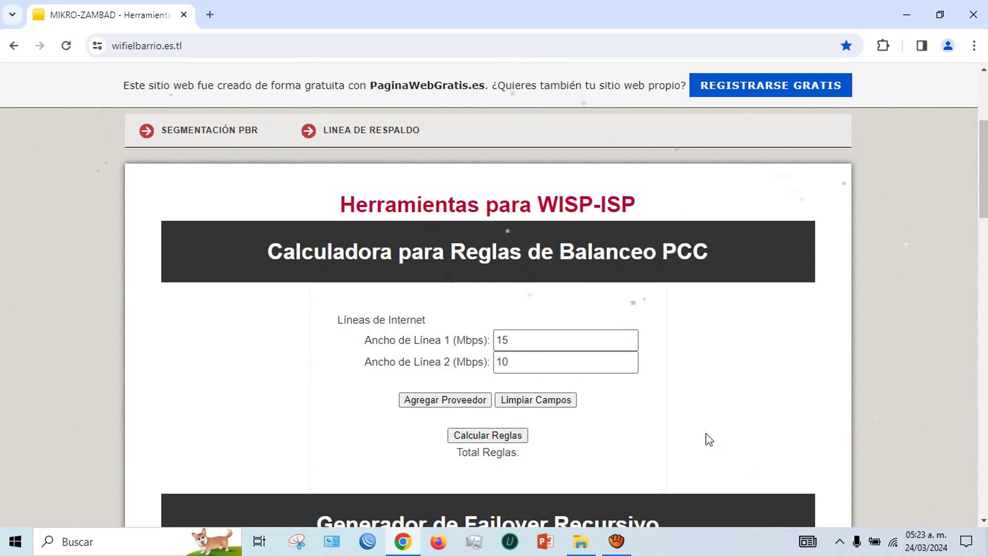
scroll(706, 437, "down", 2)
scroll(705, 433, "up", 1)
scroll(706, 433, "down", 3)
scroll(707, 434, "up", 4)
scroll(707, 433, "down", 3)
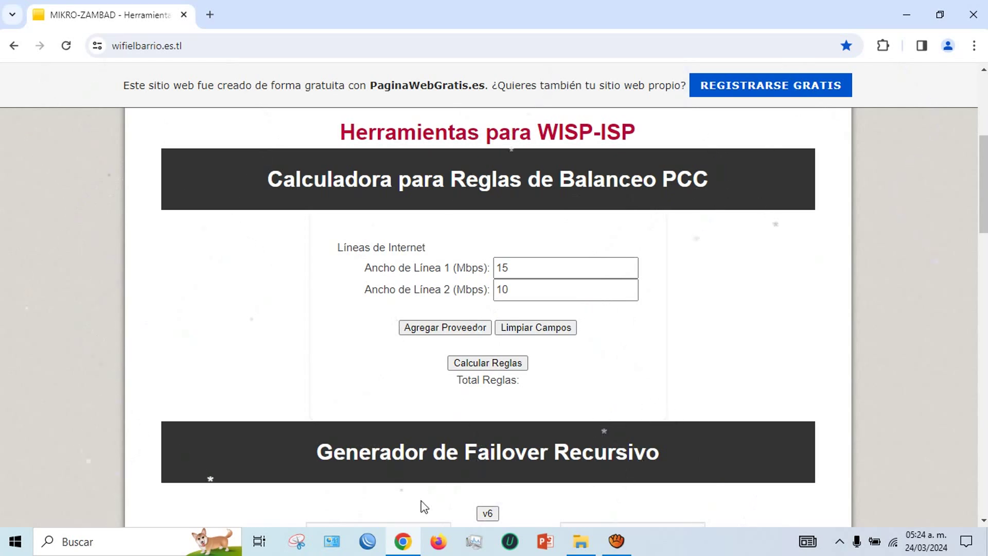
Step: Switch to WinBox, connect to the RB750Gr3 neighbor as admin, dismiss the password change request and maximize the session window
left_click(368, 550)
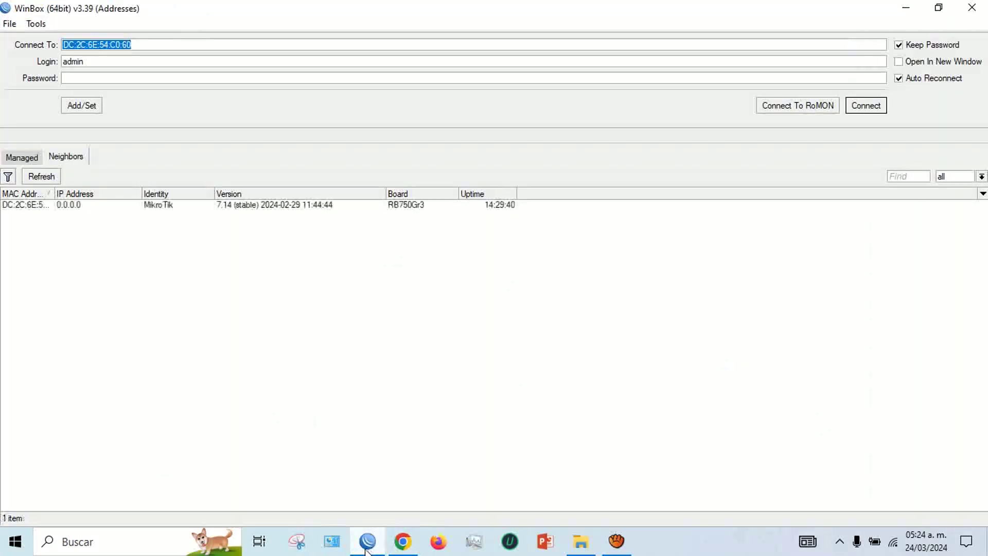
left_click(36, 208)
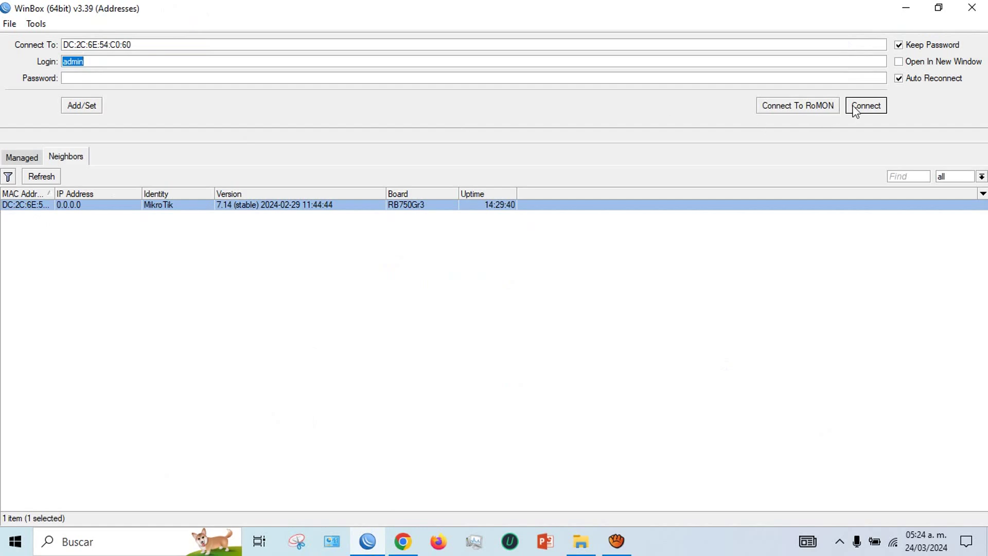
left_click(854, 108)
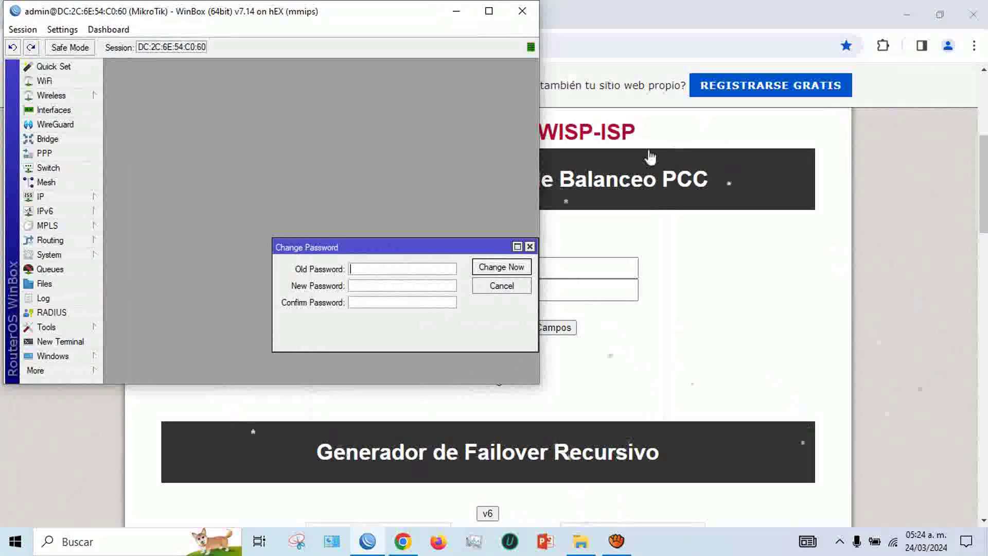
left_click(529, 247)
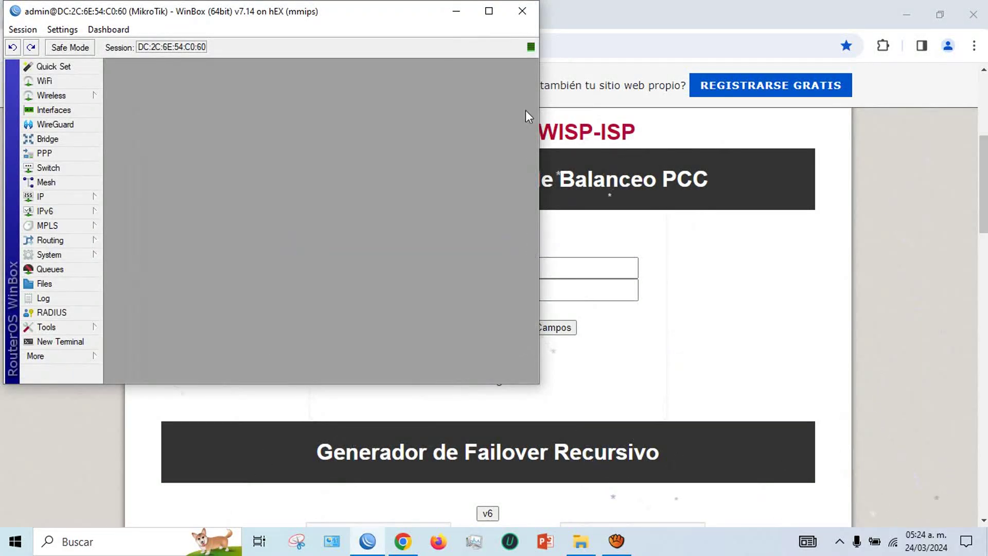
left_click(488, 11)
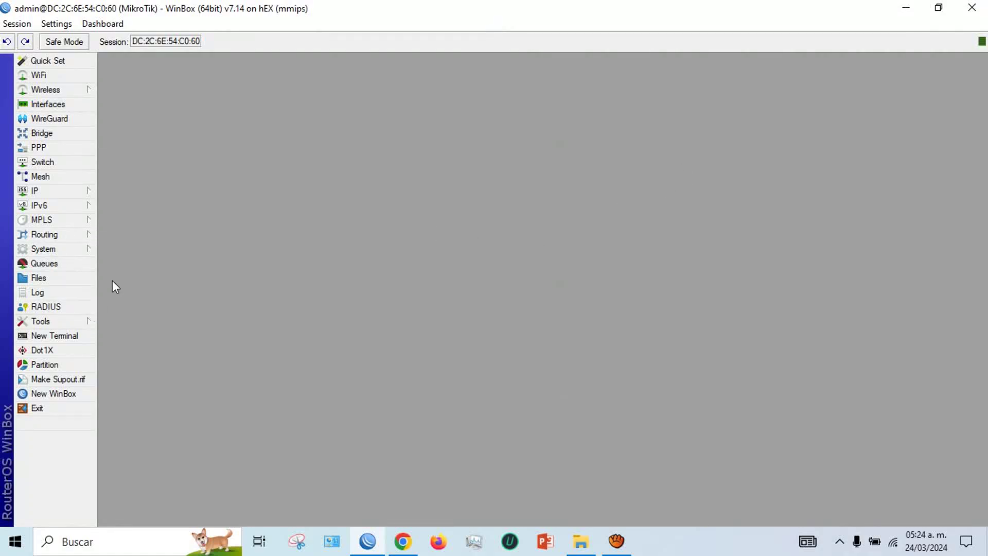
Step: Set a new password for the router's admin login, entering it in the new and confirm password fields
left_click(49, 247)
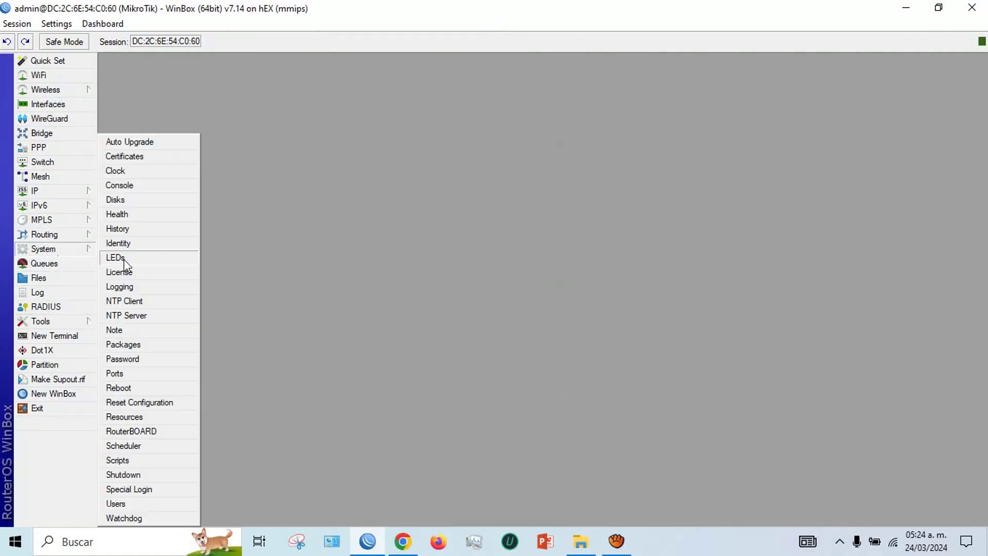
left_click(131, 360)
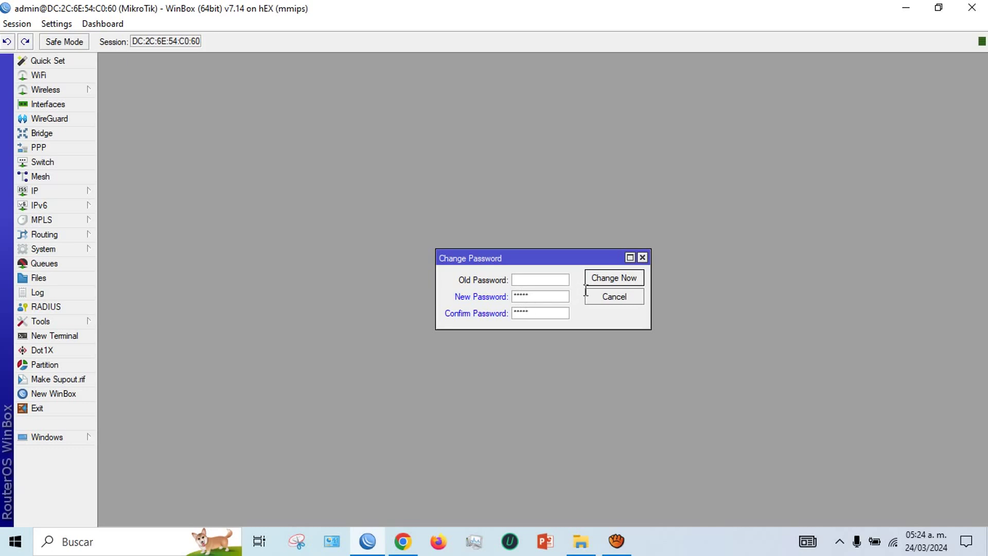
left_click(606, 279)
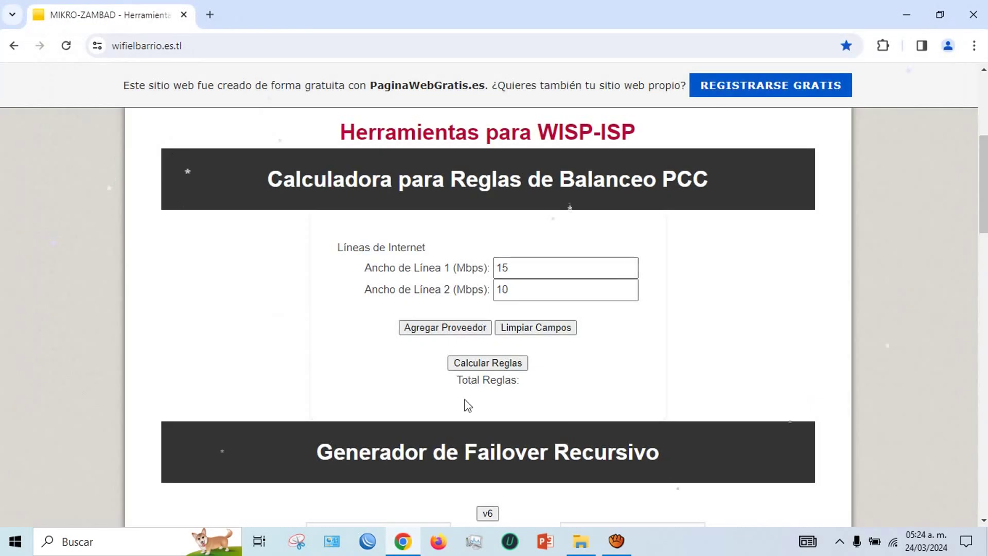
Step: Reconnect to the MikroTik router in WinBox as admin, entering the new login password
left_click(368, 542)
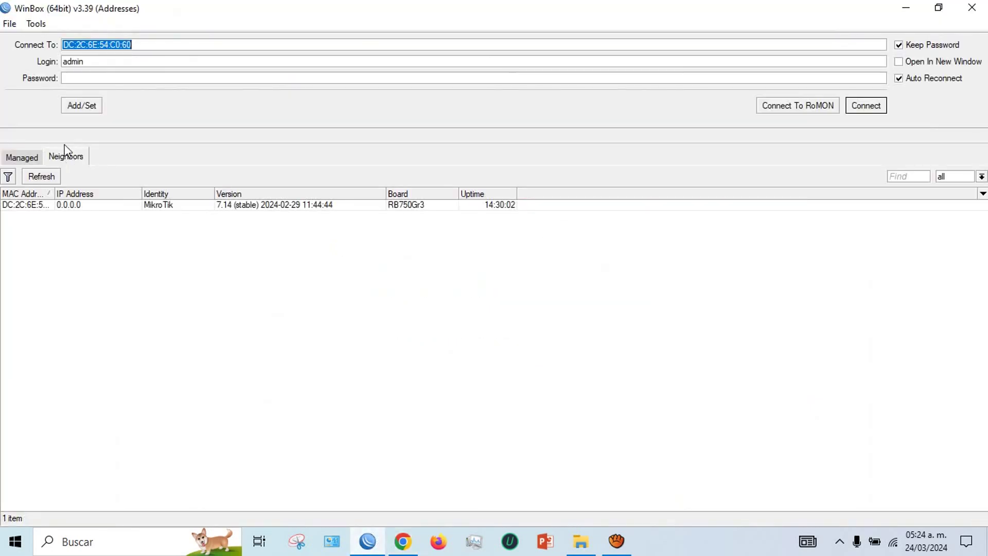
left_click(86, 77)
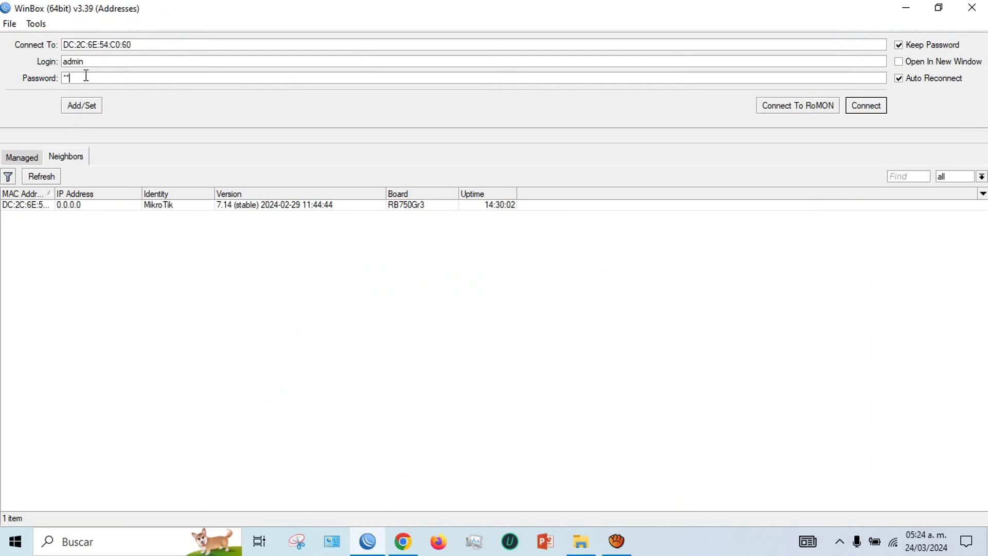
left_click(23, 205)
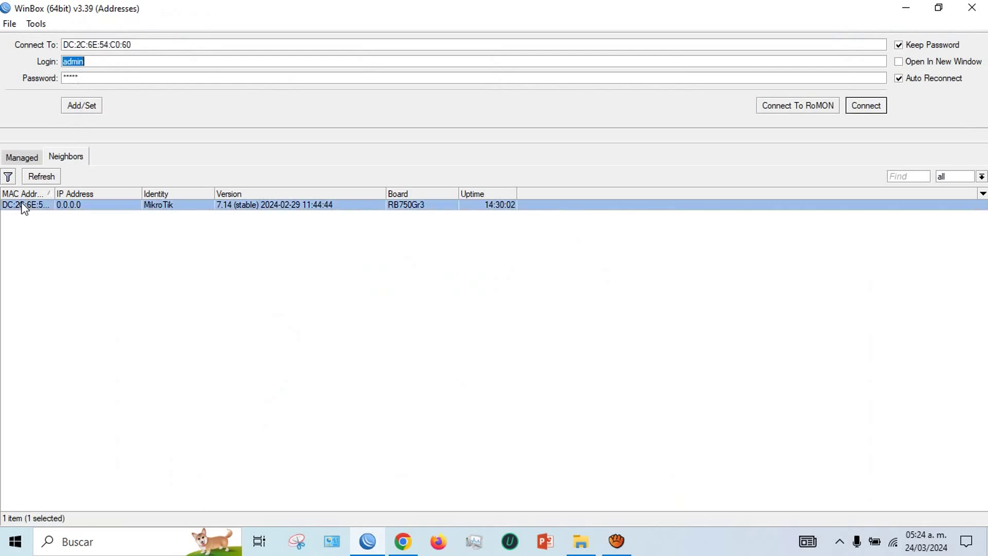
left_click(870, 106)
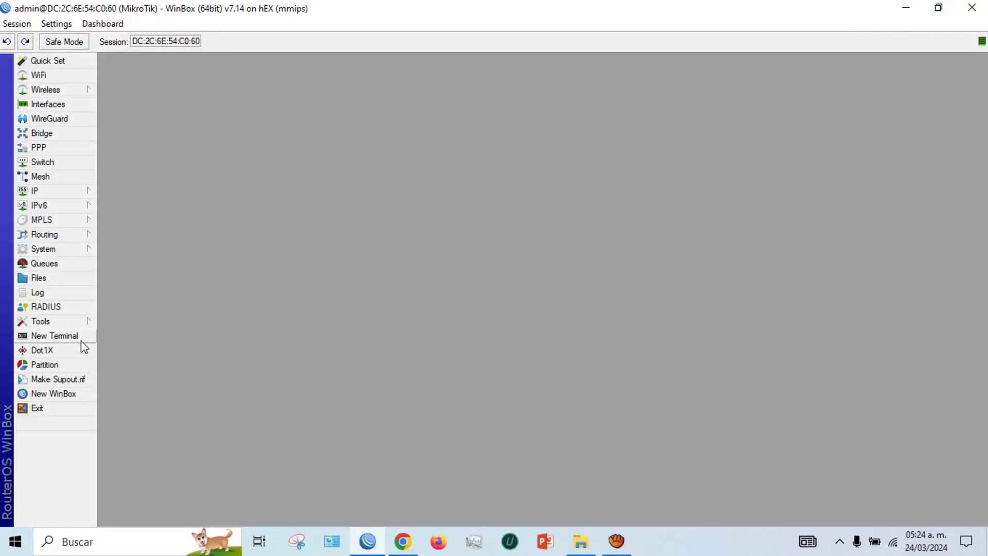
Step: Inspect the router's terminal, declining to view the software license, and check its IP address list
left_click(81, 340)
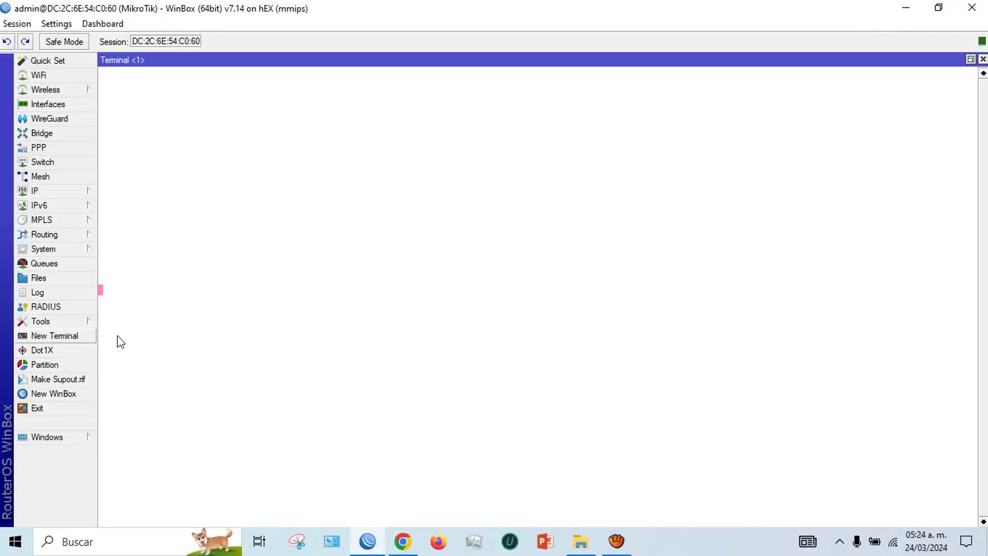
type("n")
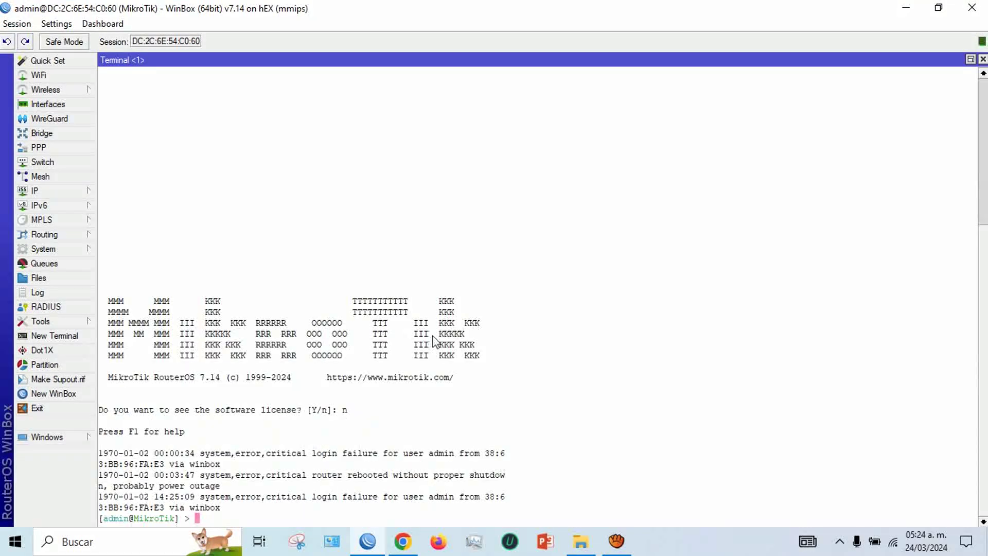
left_click(983, 60)
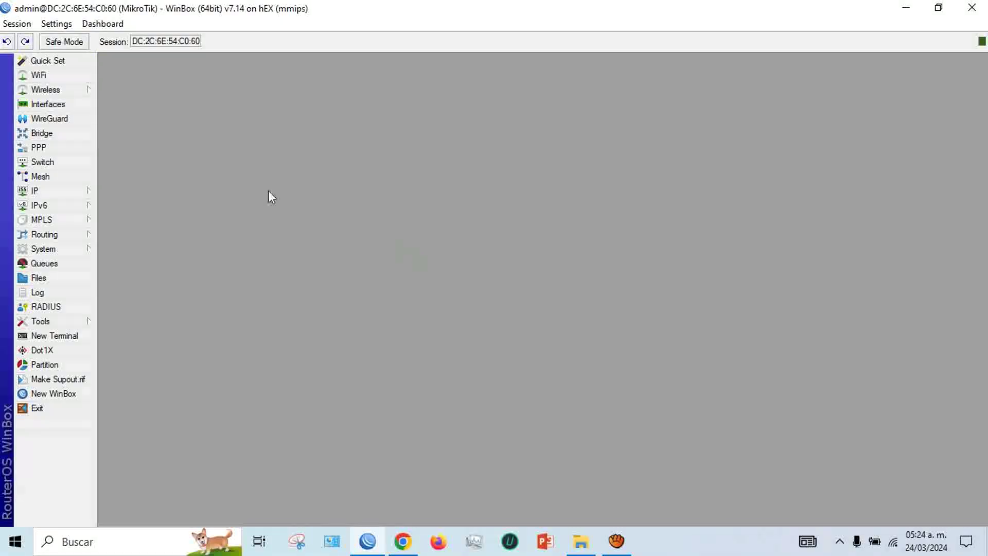
left_click(36, 192)
left_click(152, 160)
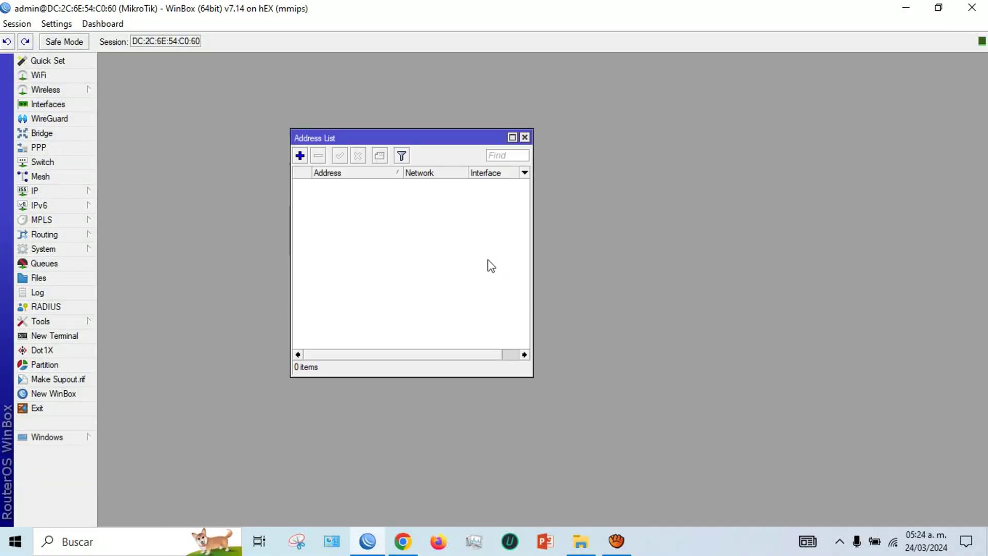
left_click(525, 137)
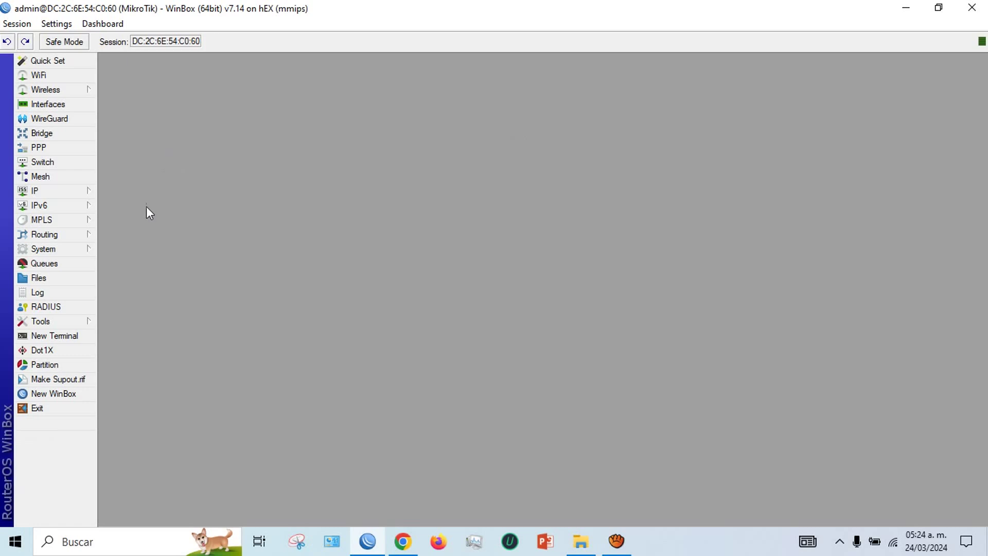
Step: Switch to Chrome and open the site's Balanceo de Cargas PCC page
left_click(406, 541)
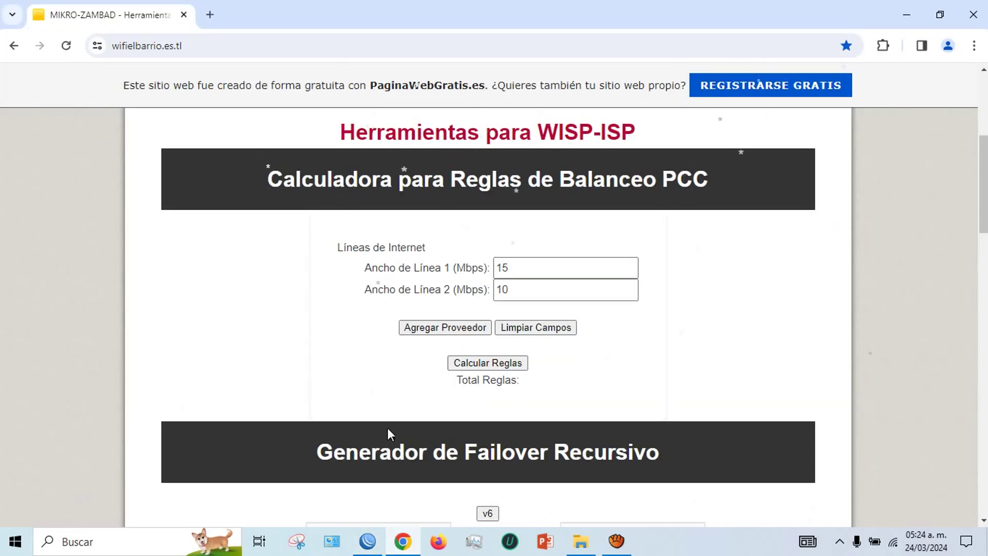
scroll(388, 428, "up", 5)
left_click(407, 299)
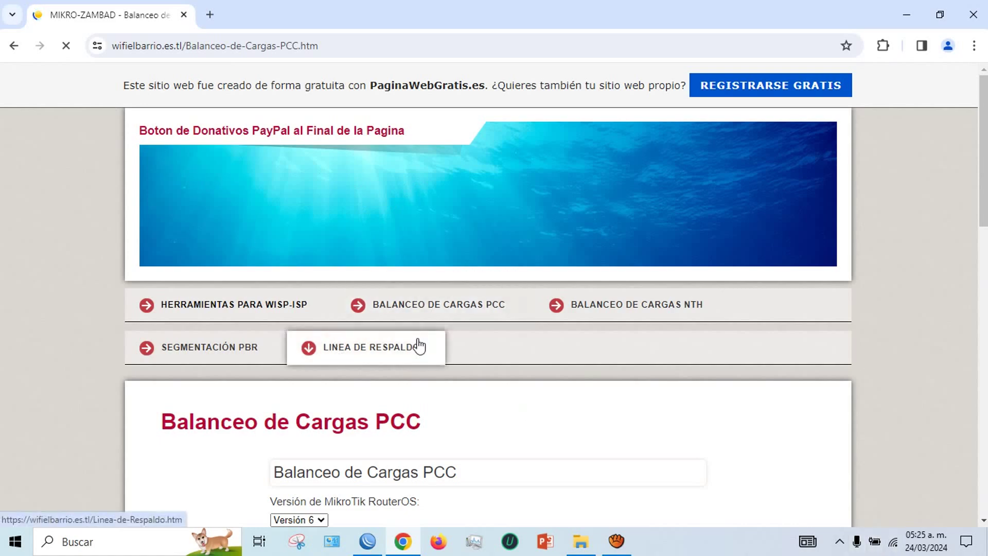
Step: Set the MikroTik RouterOS version in the PCC generator to Versión 7 and accept the change
scroll(530, 354, "down", 7)
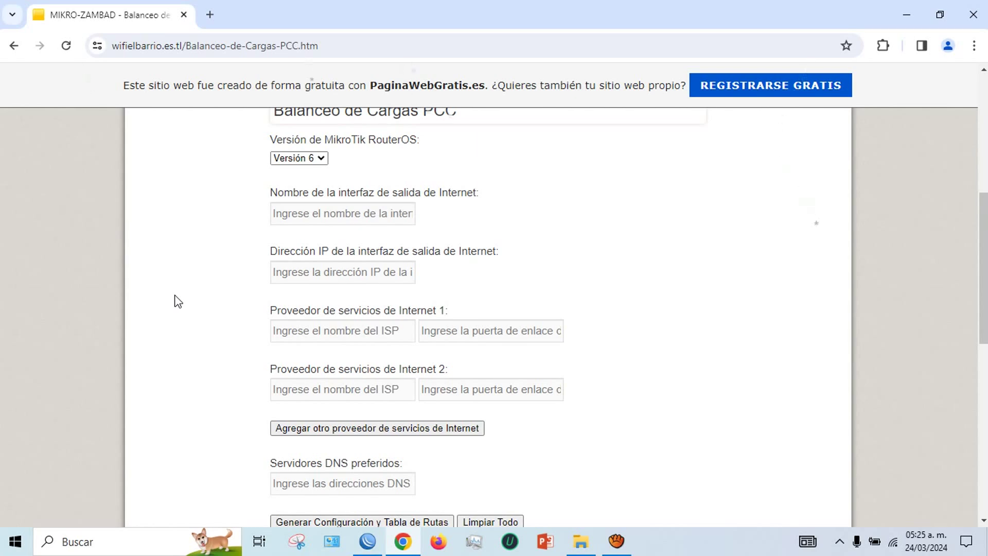
left_click(317, 158)
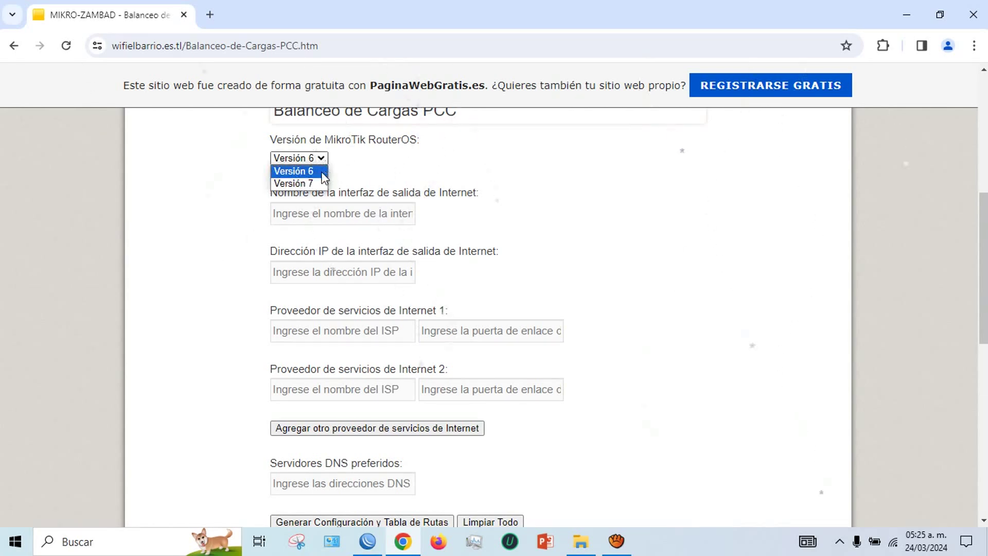
left_click(314, 183)
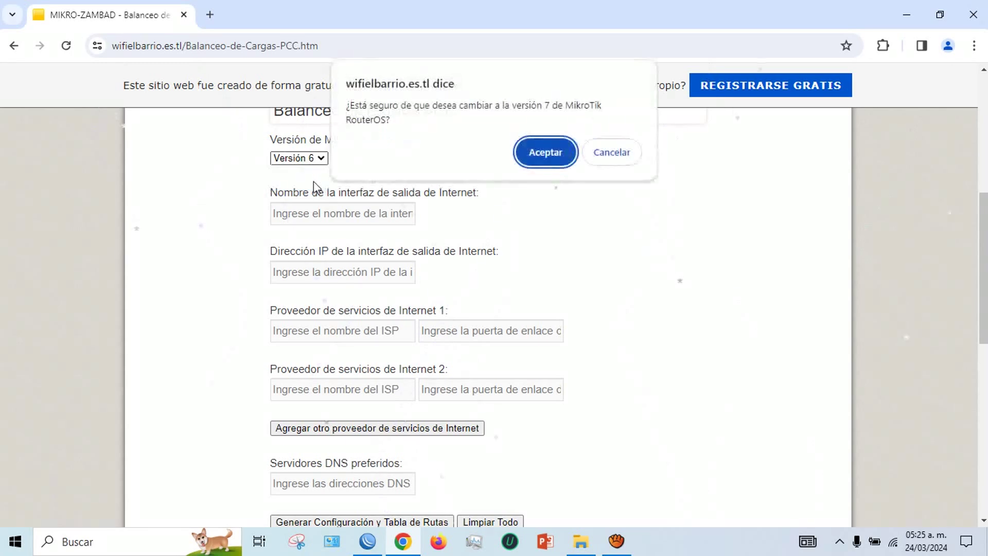
left_click(529, 147)
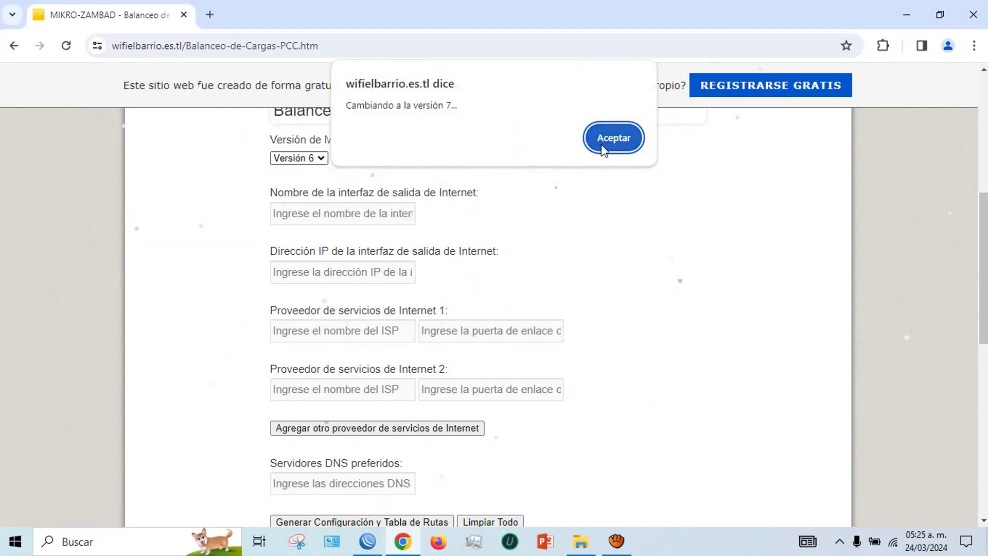
left_click(620, 135)
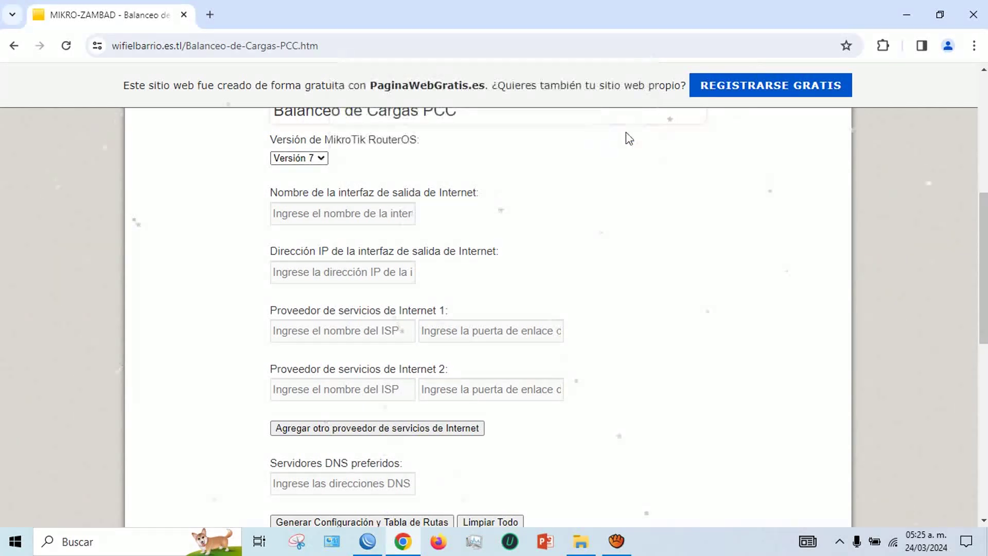
Step: Set the Internet output interface name to ether5 and its IP address to 172.16.1.1
left_click(332, 212)
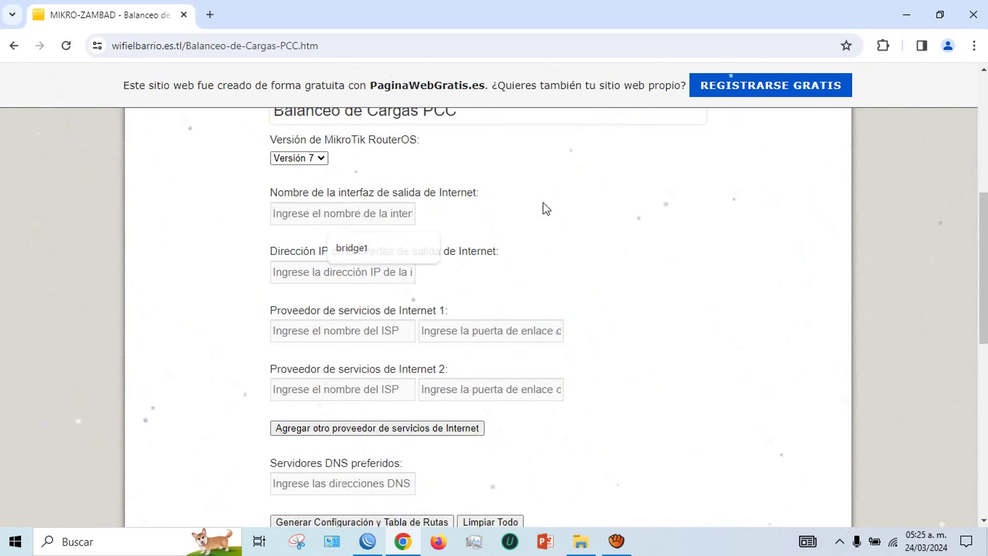
left_click(332, 221)
type("ether5")
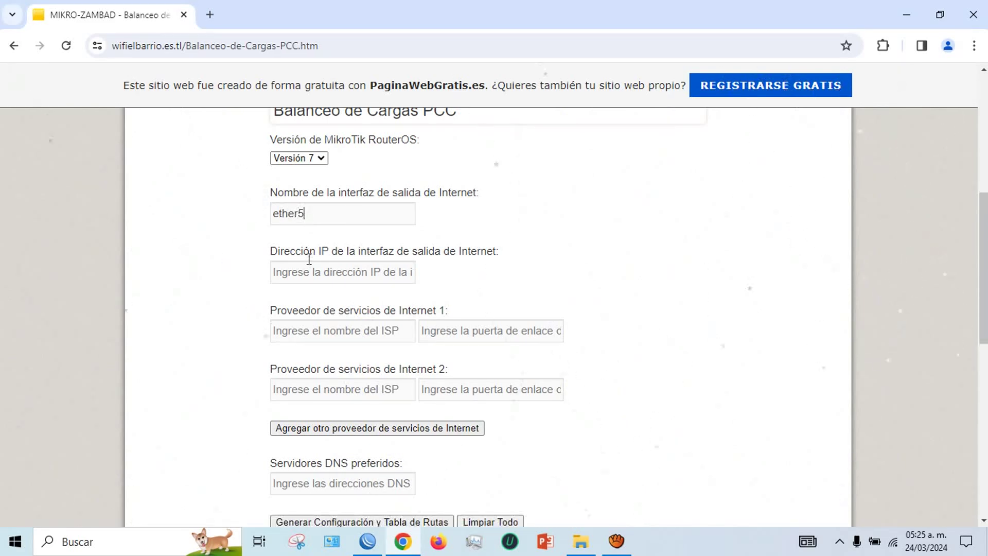
left_click(309, 272)
left_click(345, 312)
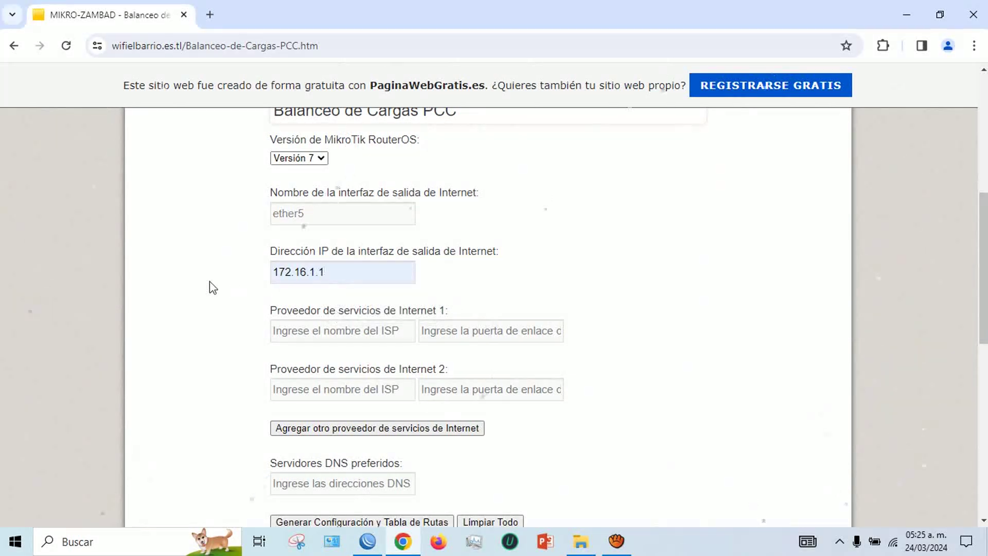
Step: Name Internet provider 1 ether1 and Internet provider 2 ether2
scroll(209, 281, "down", 1)
left_click(300, 260)
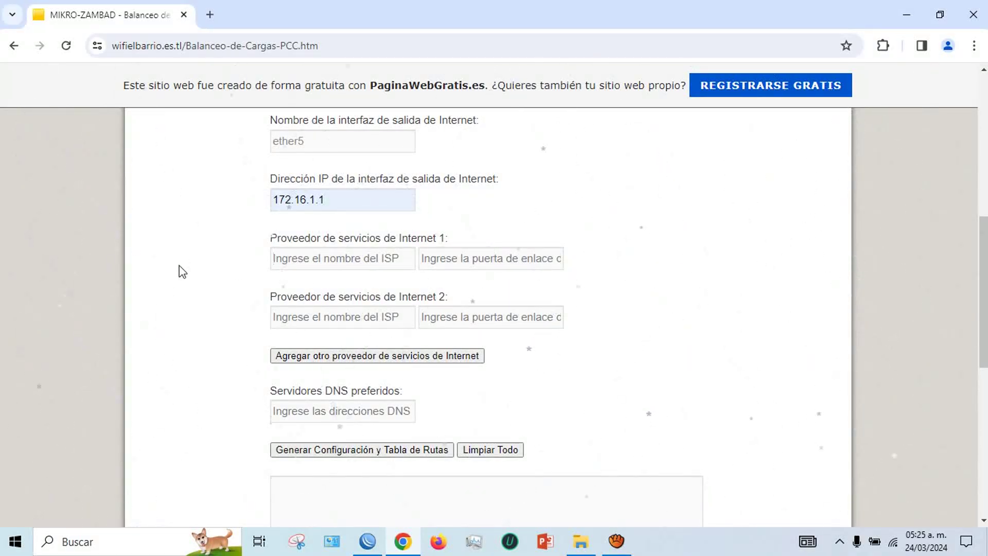
type("ethe")
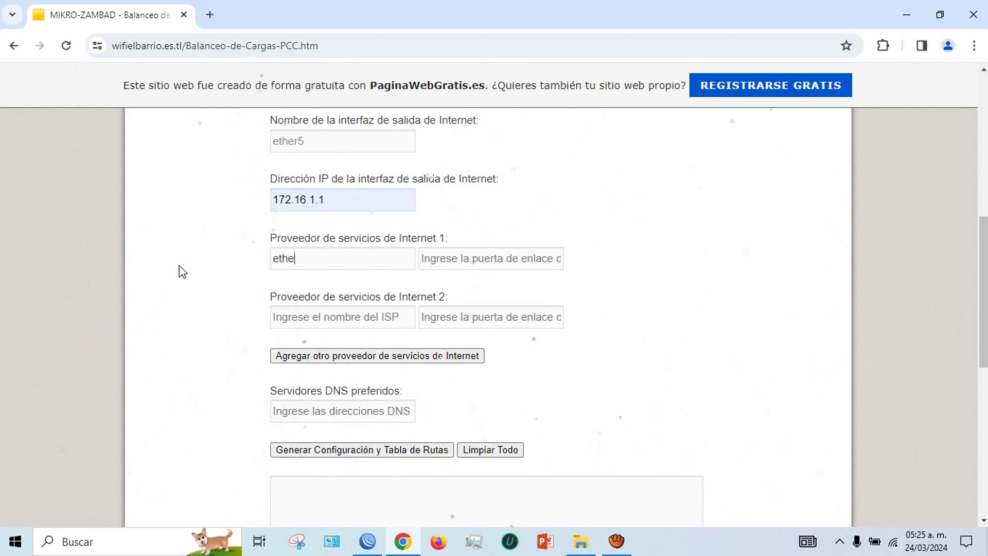
type("r1")
left_click(293, 324)
type("ether2")
Step: Set the gateway of Internet provider 1 to 192.168.1.254 and of Internet provider 2 to 192.168.2.254
left_click(446, 261)
type("192")
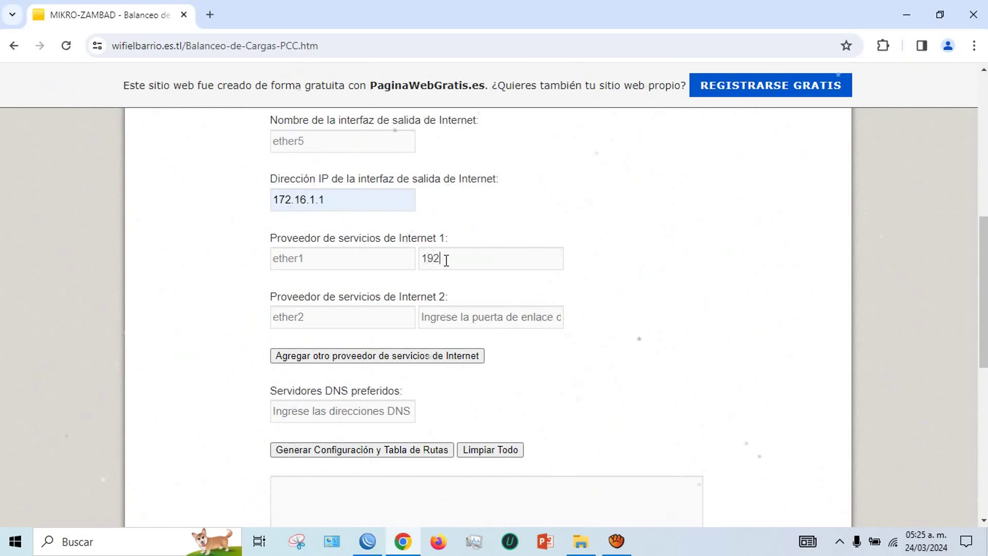
type(".168.1.254")
left_click(483, 312)
type("192")
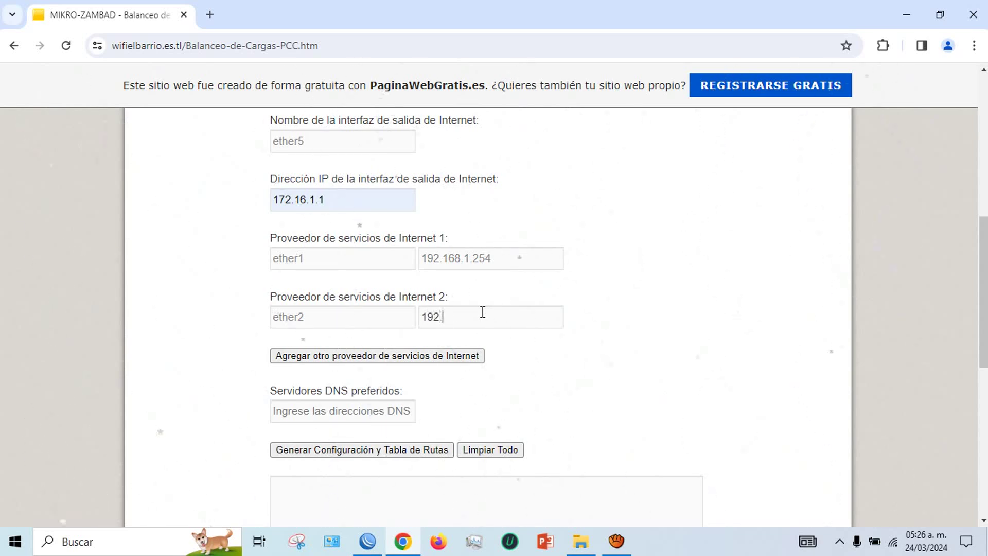
type(".168.2.254")
Step: Add a third Internet provider named ether3 with the gateway 192.168.3.254
left_click(337, 358)
scroll(286, 376, "down", 3)
left_click(317, 238)
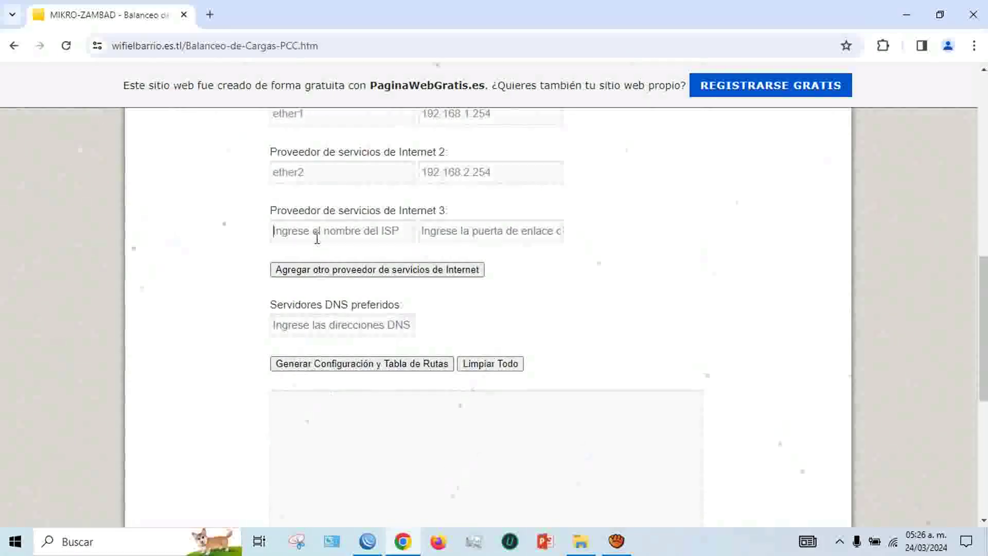
type("ether")
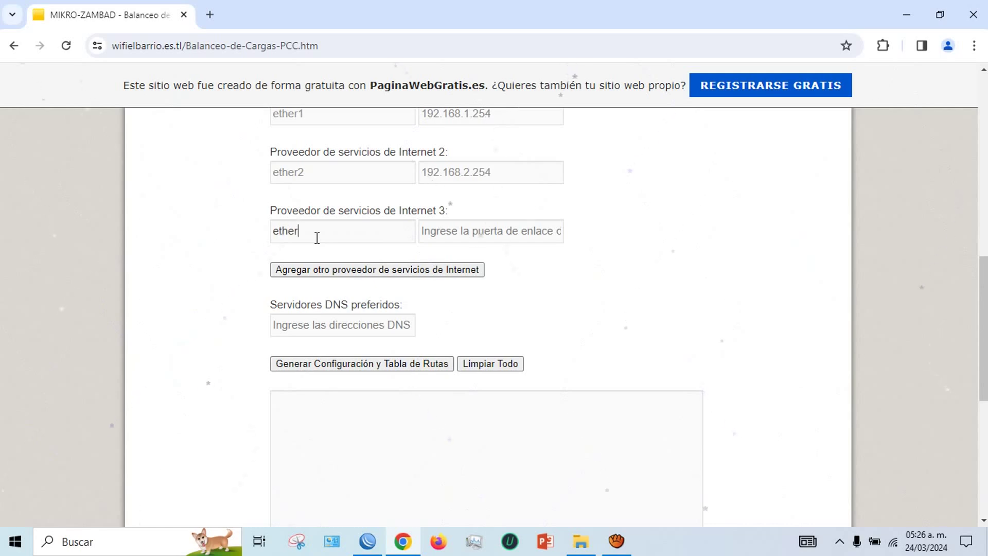
type("3")
left_click(465, 234)
type("192.168.3.254")
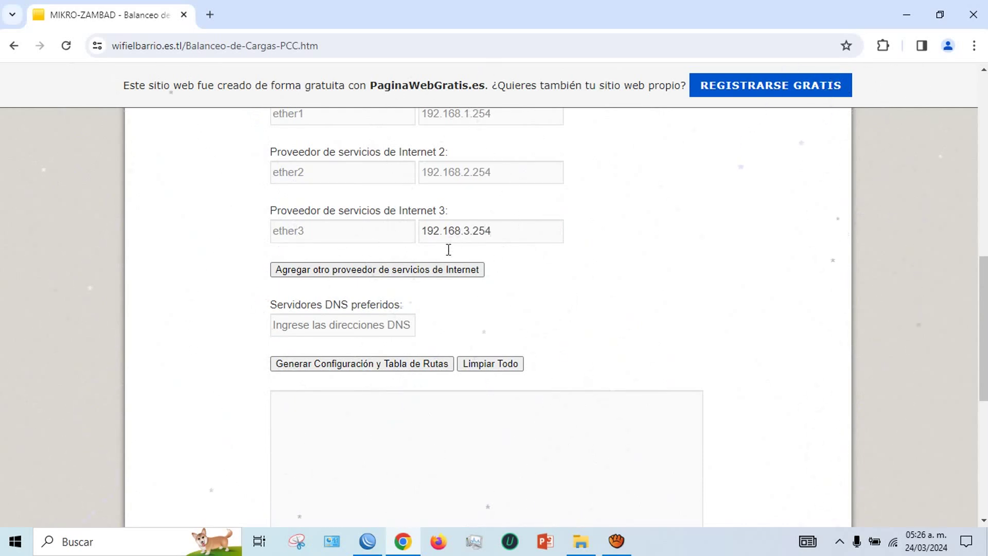
Step: Enter 8.8.8.8,8.8.4.4 as the preferred DNS servers
left_click(342, 331)
left_click(350, 361)
type(",")
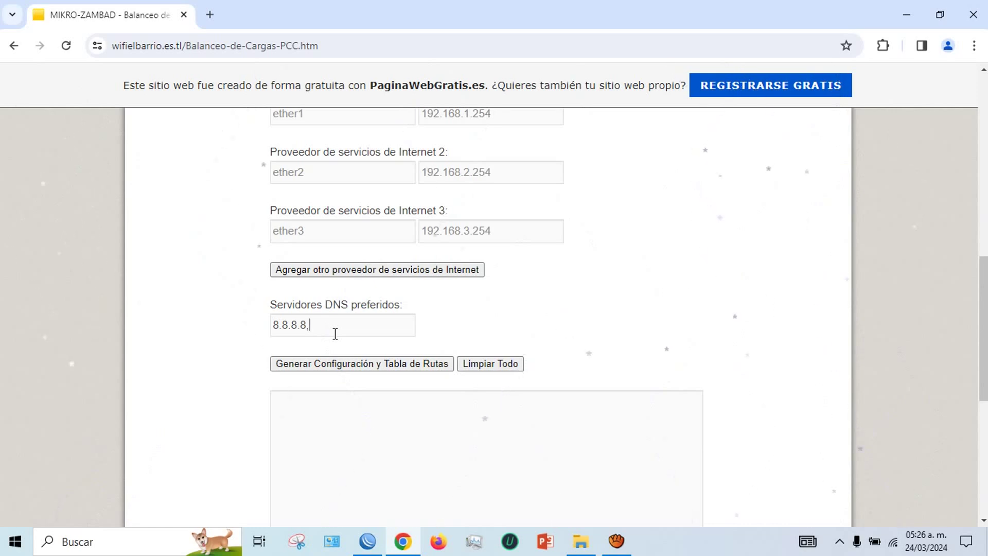
type("8.8.4.4")
double_click(309, 327)
left_click(624, 274)
Step: Generate the PCC configuration and route table from the completed form
scroll(416, 316, "down", 1)
scroll(360, 316, "up", 2)
scroll(353, 303, "down", 4)
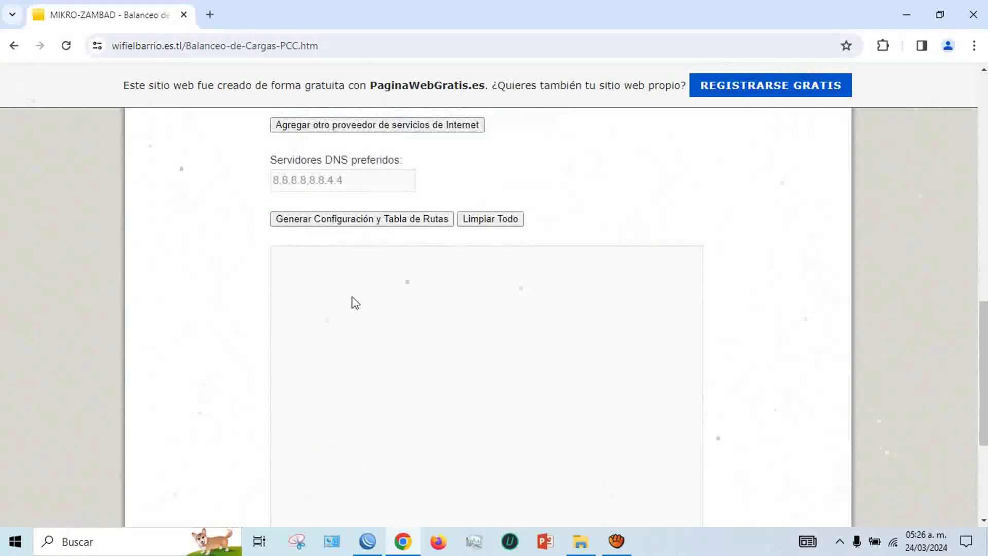
left_click(338, 222)
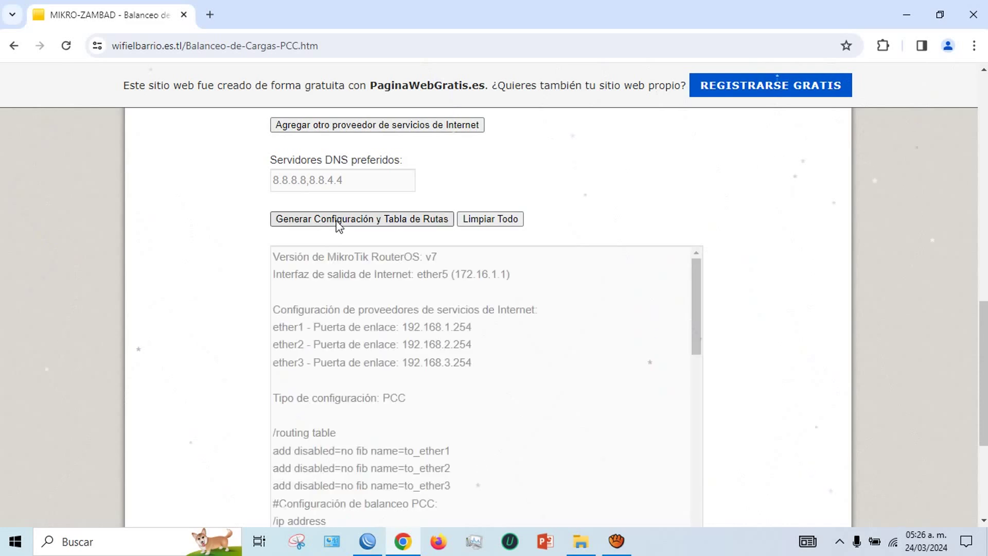
Step: Review the generated PCC script and compare it with the interfaces and gateways entered in the form
scroll(281, 290, "down", 1)
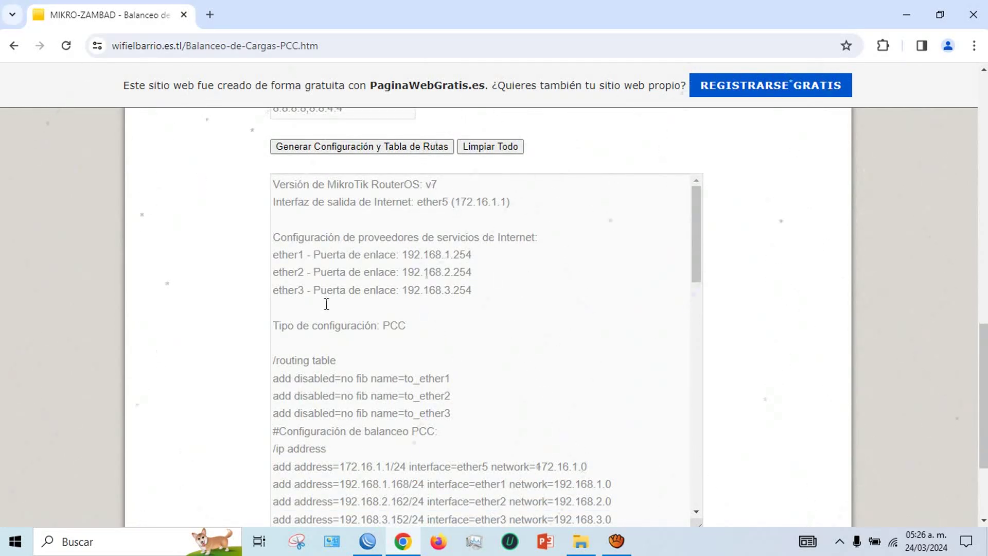
scroll(328, 305, "down", 1)
scroll(328, 306, "down", 1)
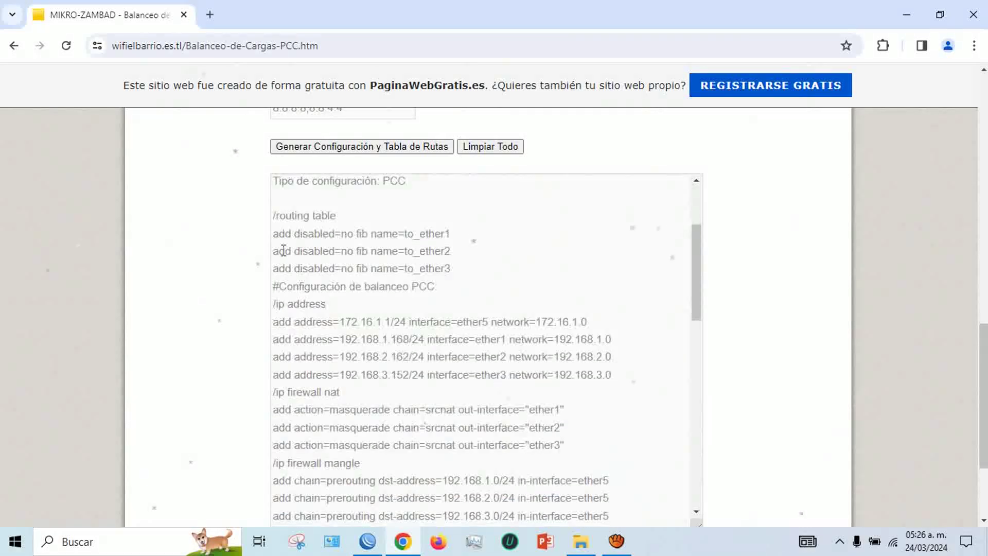
scroll(304, 246, "up", 2)
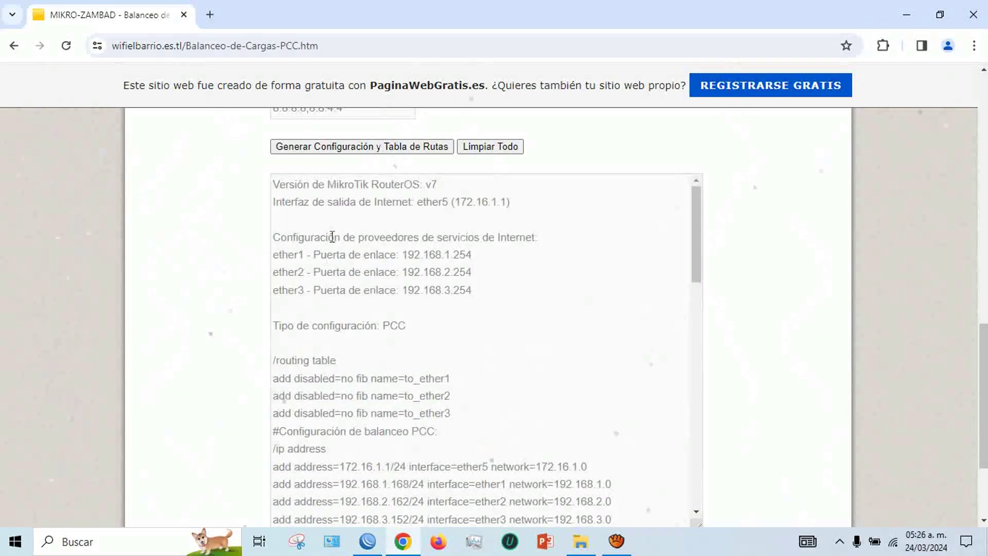
scroll(397, 283, "up", 10)
scroll(399, 279, "down", 10)
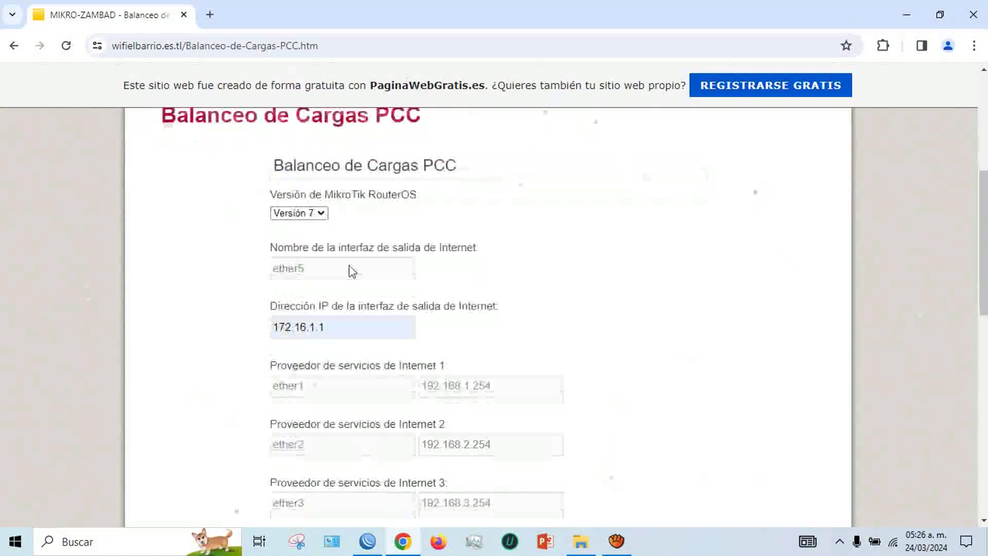
scroll(350, 267, "up", 1)
scroll(350, 267, "down", 2)
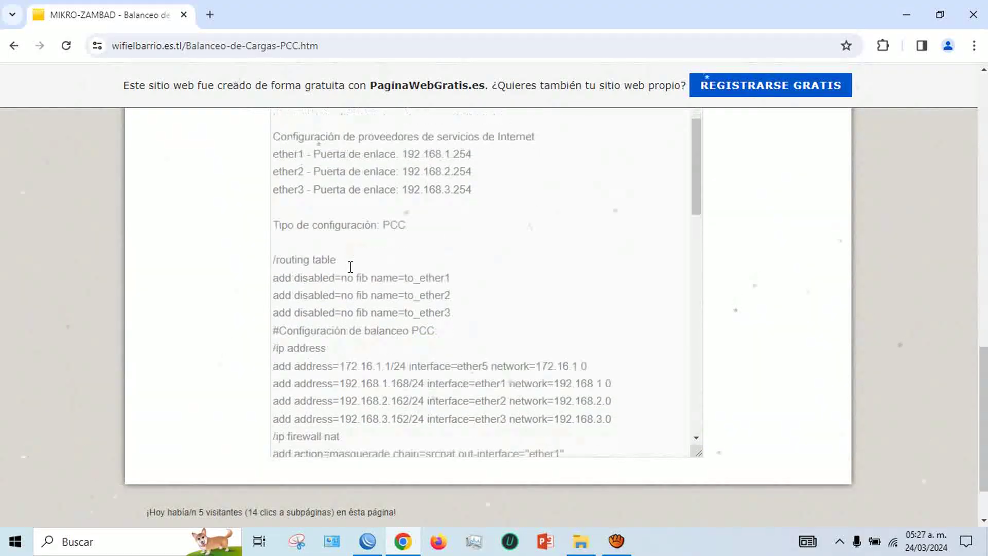
scroll(350, 267, "up", 1)
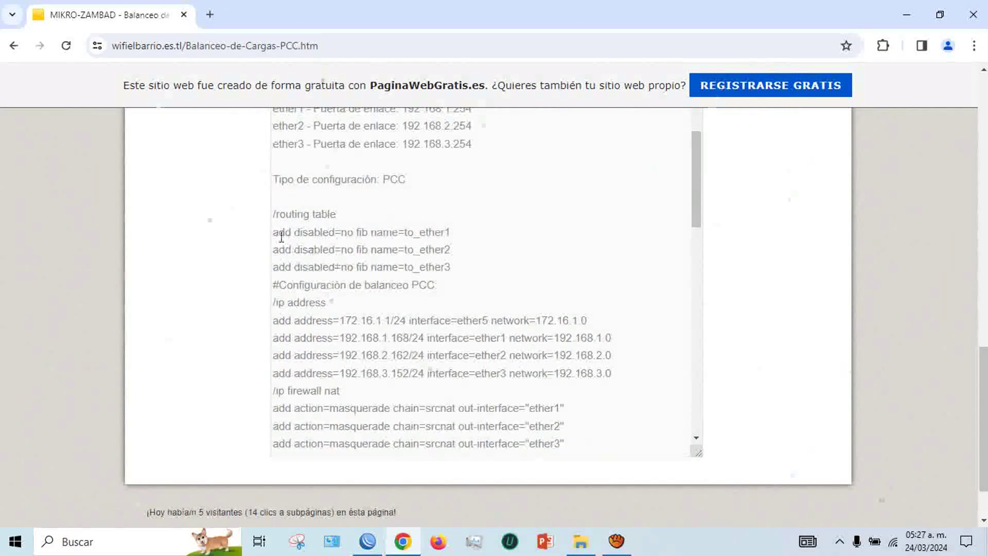
Step: Copy the generated script from the /routing table line through the last /ip route entry
left_click_drag(271, 217, 626, 441)
scroll(492, 221, "down", 4)
scroll(419, 214, "down", 5)
right_click(582, 389)
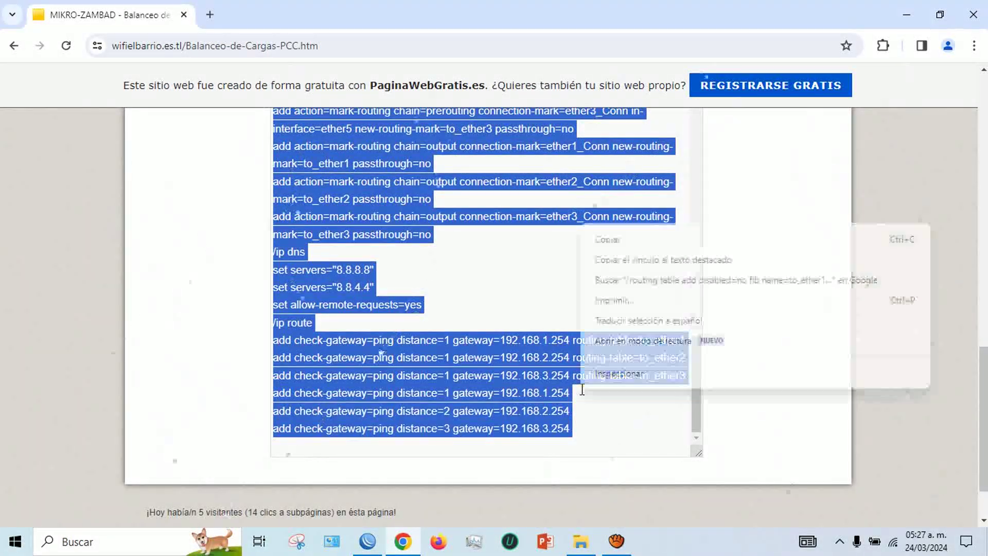
left_click(631, 242)
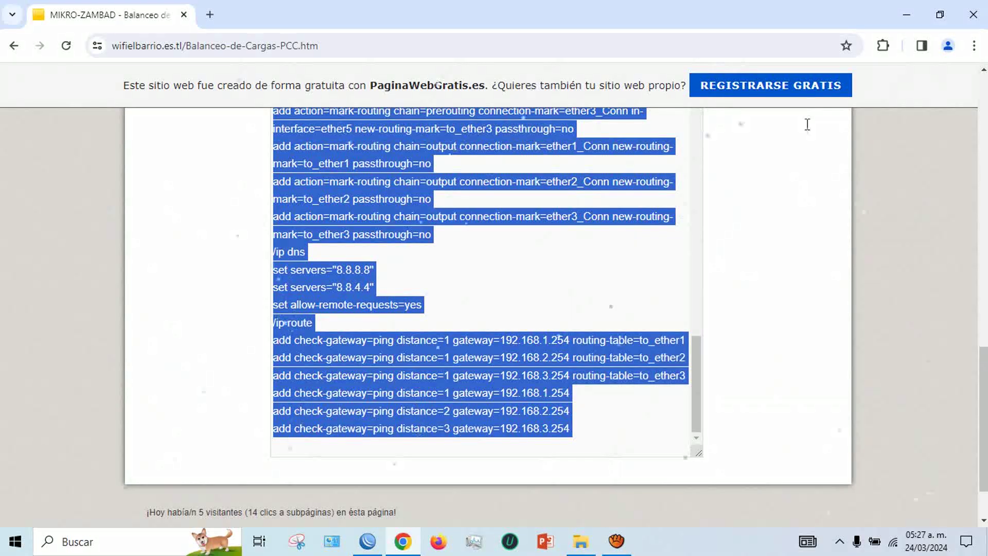
Step: Minimize the Chrome and WinBox windows and open PCC.txt from the desktop in Notepad
left_click(906, 15)
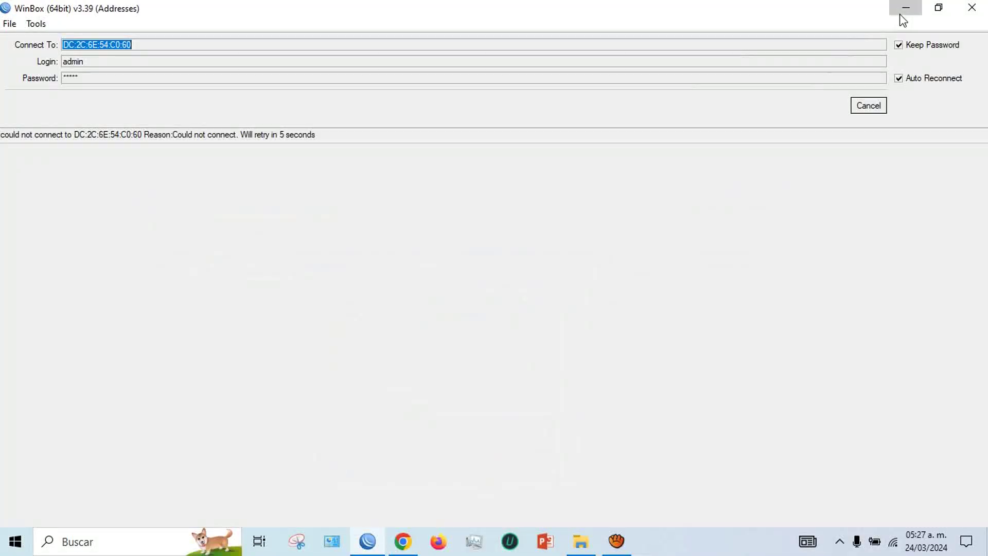
left_click(906, 8)
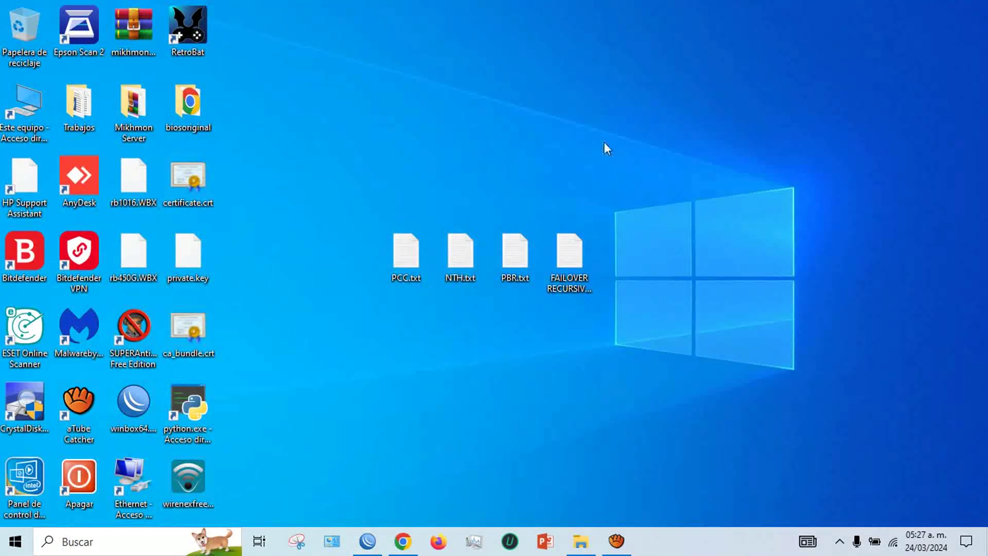
double_click(407, 265)
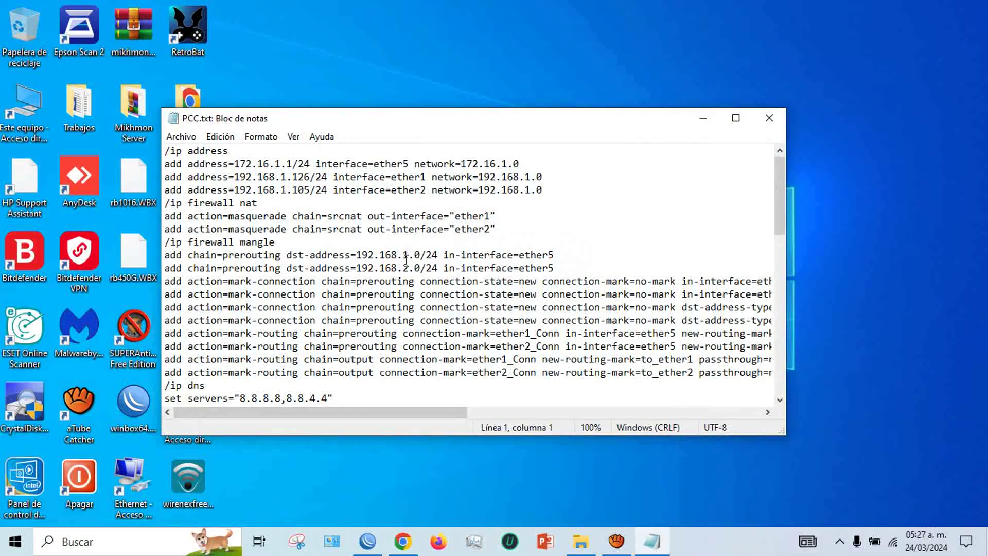
Step: Replace the entire contents of PCC.txt with the copied script and maximize the Notepad window
key("ctrl+a")
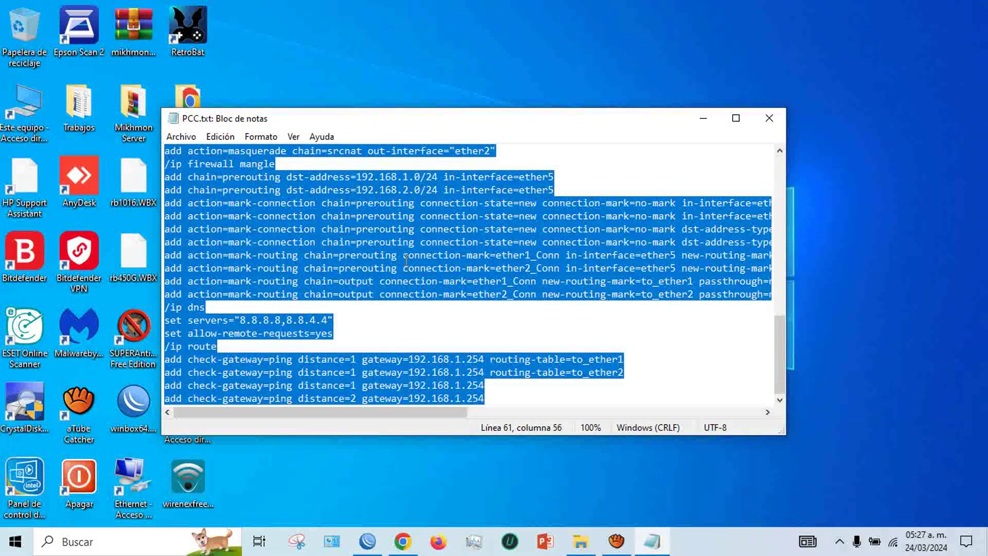
key("Delete")
right_click(406, 260)
left_click(463, 323)
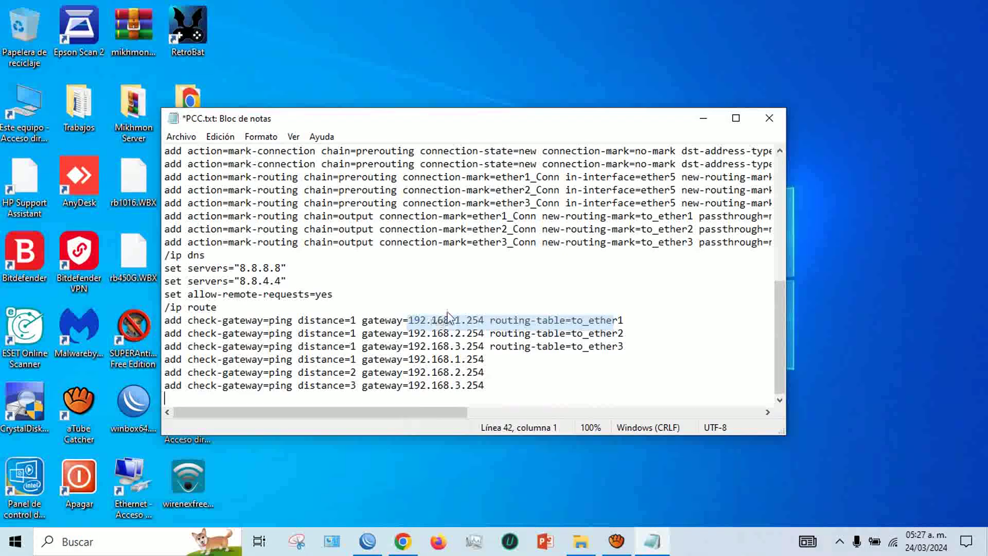
left_click(730, 122)
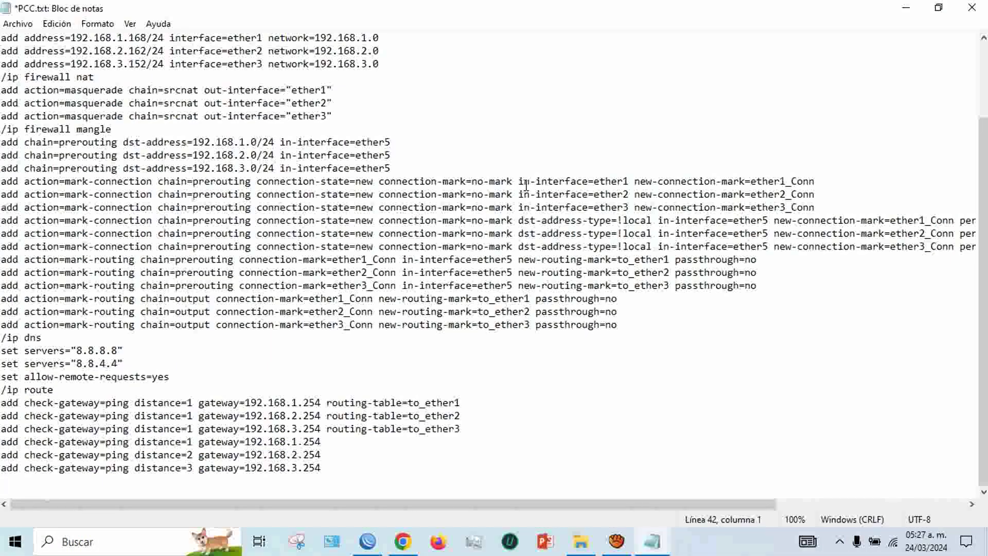
Step: Review the pasted script from its beginning, checking the #Configuración de balanceo PCC: comment line
scroll(323, 272, "up", 3)
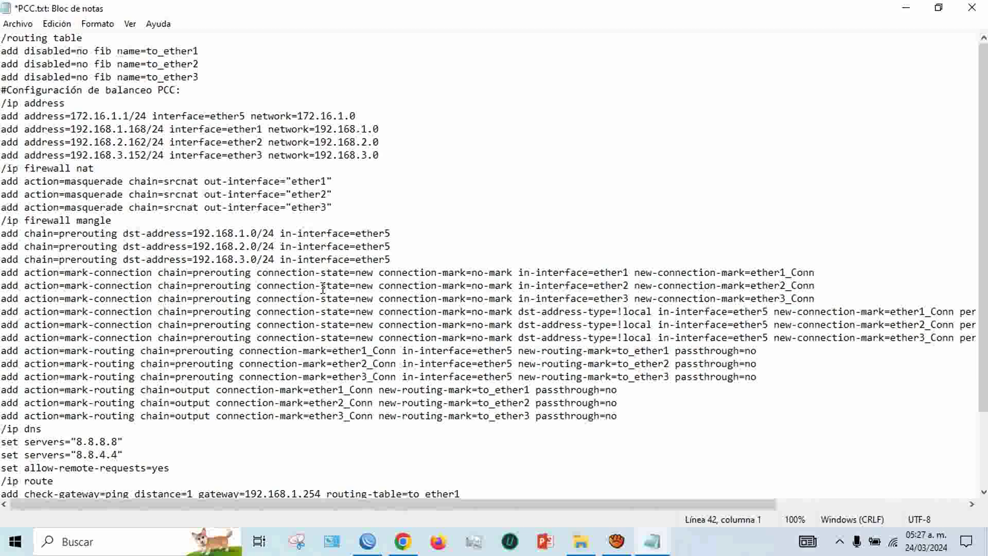
key("ctrl+a")
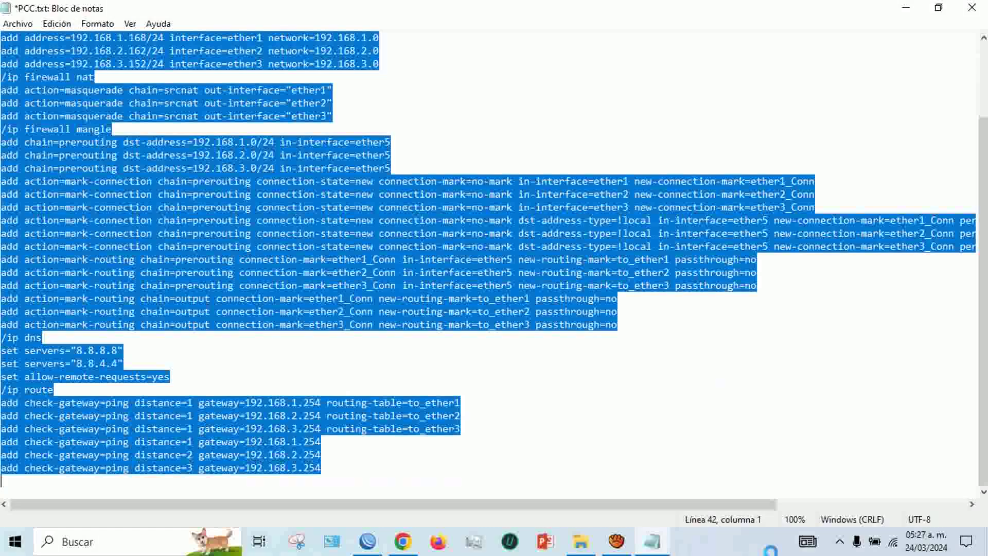
scroll(435, 276, "up", 3)
left_click(397, 131)
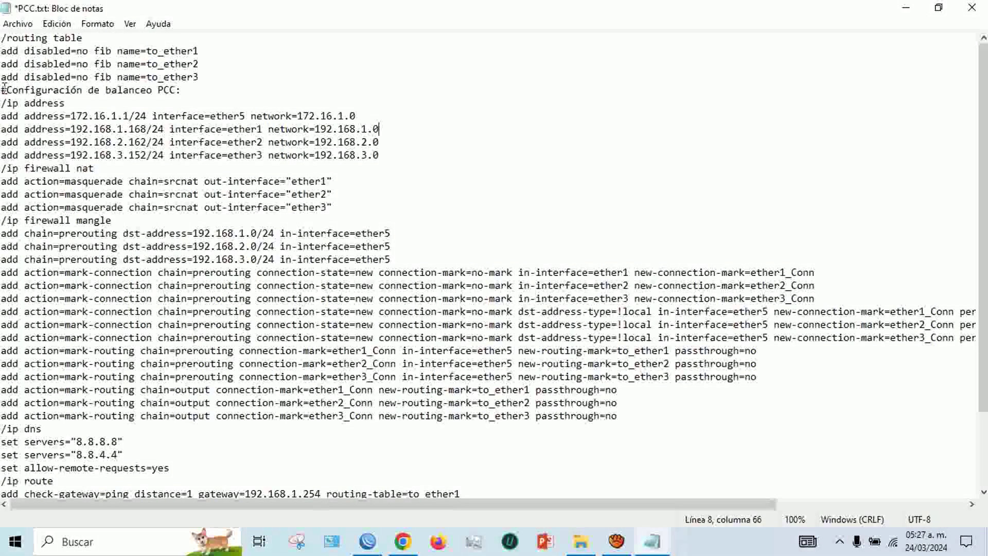
left_click_drag(17, 91, 177, 90)
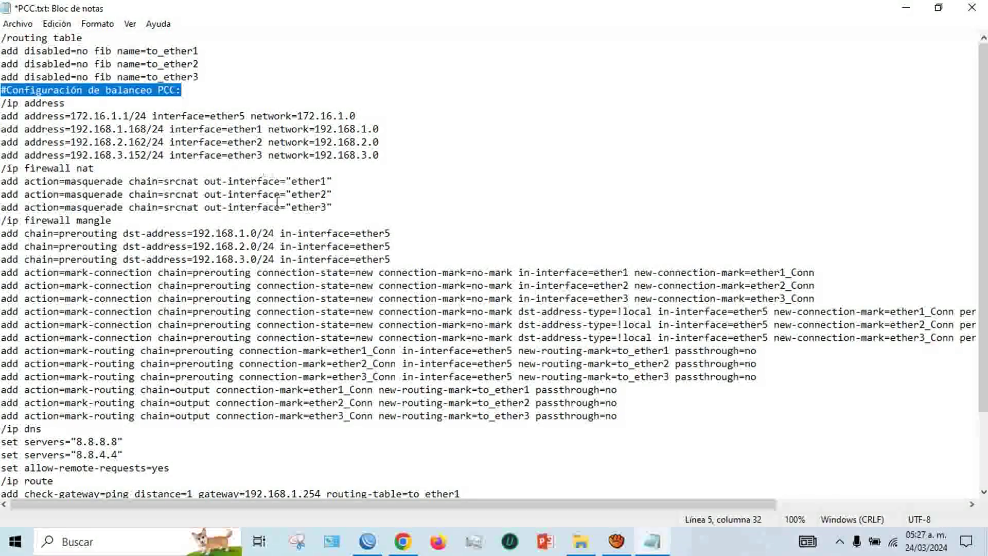
left_click(225, 80)
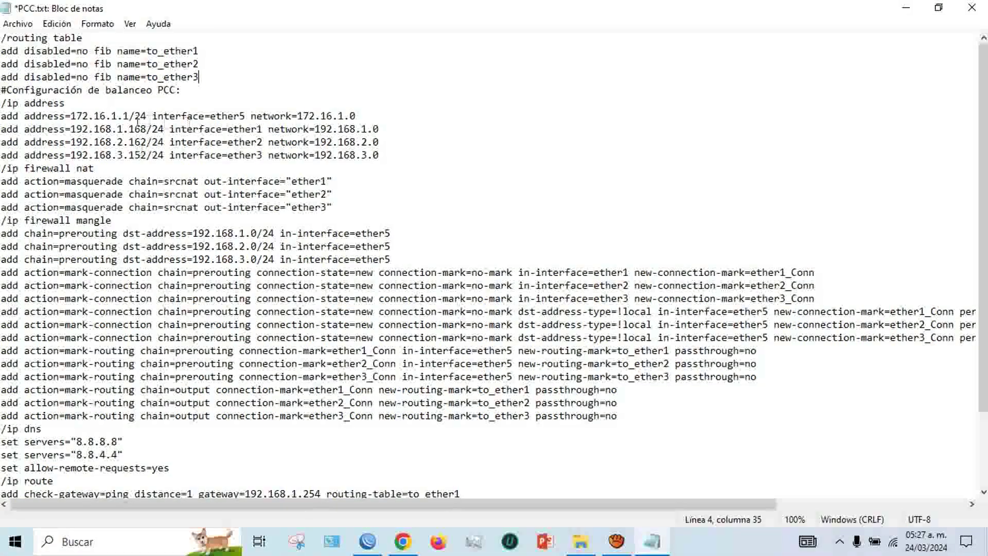
left_click_drag(2, 90, 175, 90)
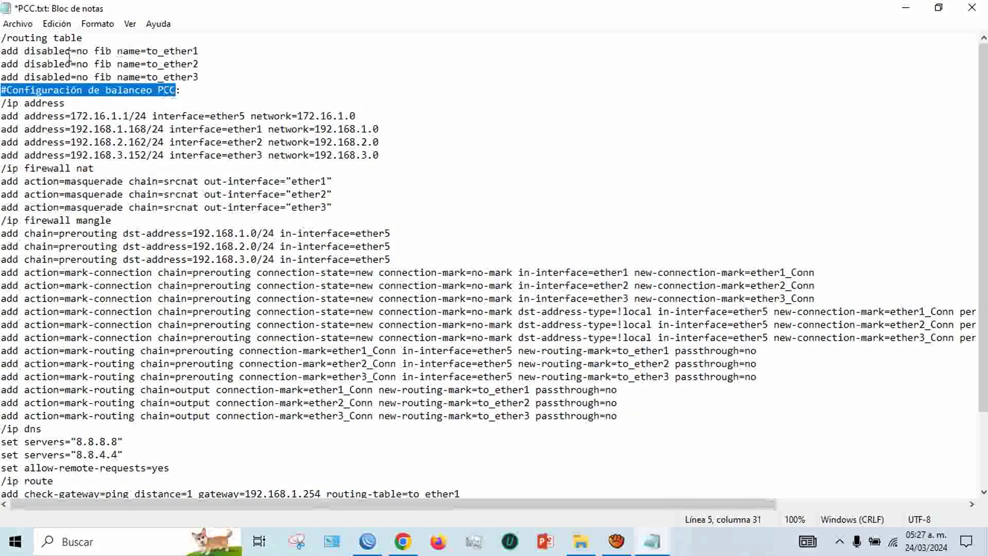
Step: Insert a blank line above /routing table at the start of the script
left_click(1, 41)
key("Return")
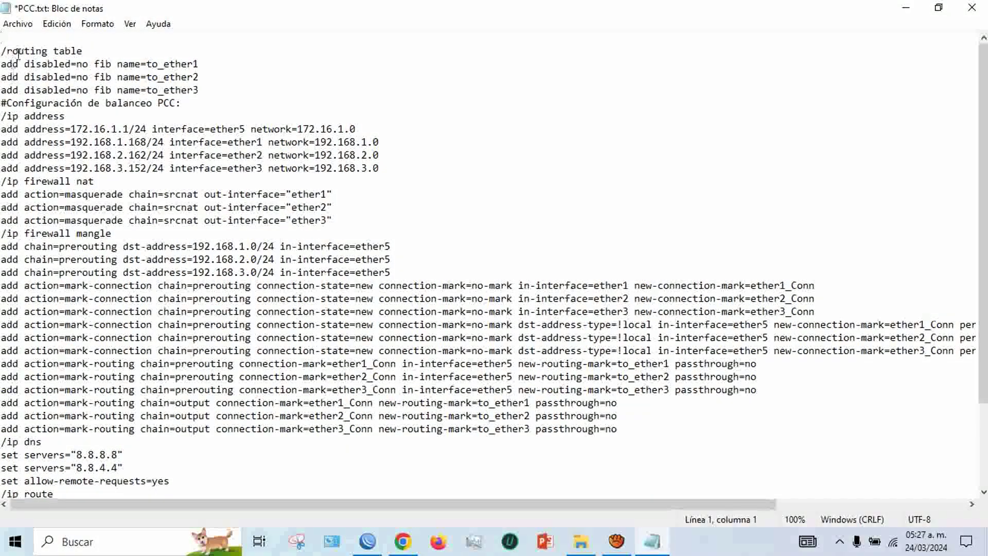
scroll(26, 59, "down", 2)
scroll(25, 60, "up", 2)
Step: Copy the entire script in PCC.txt, including the blank first line, to the clipboard
left_click_drag(2, 37, 342, 453)
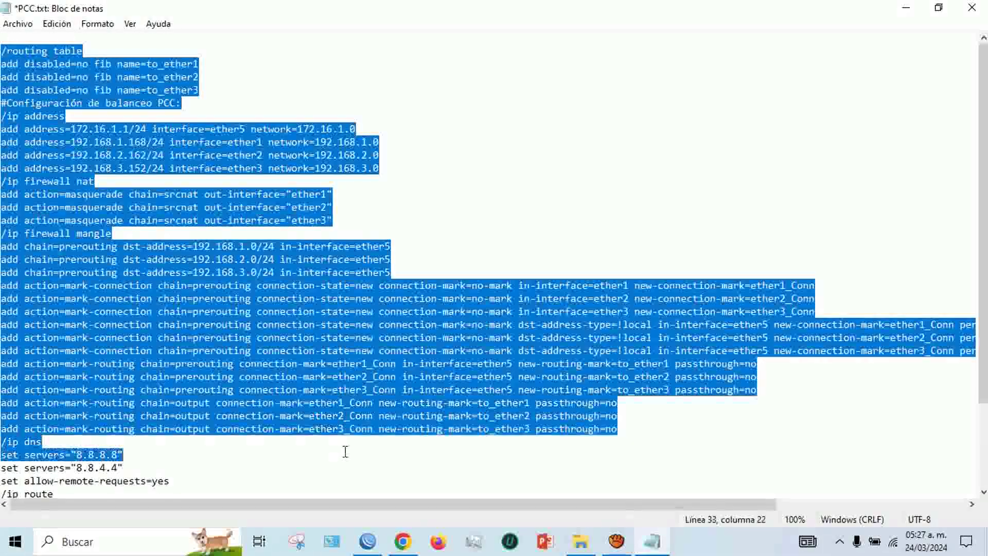
scroll(310, 407, "down", 3)
scroll(499, 170, "up", 3)
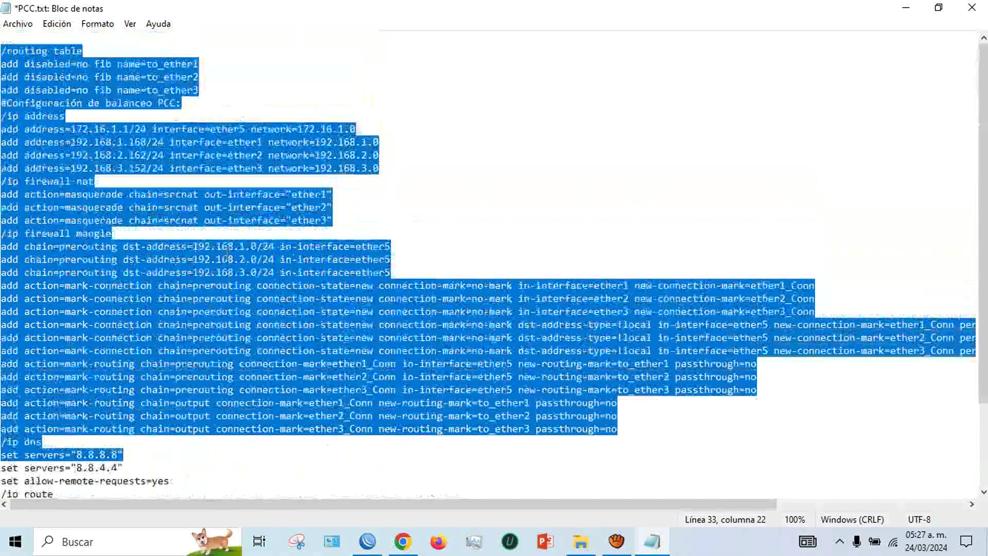
left_click(498, 170)
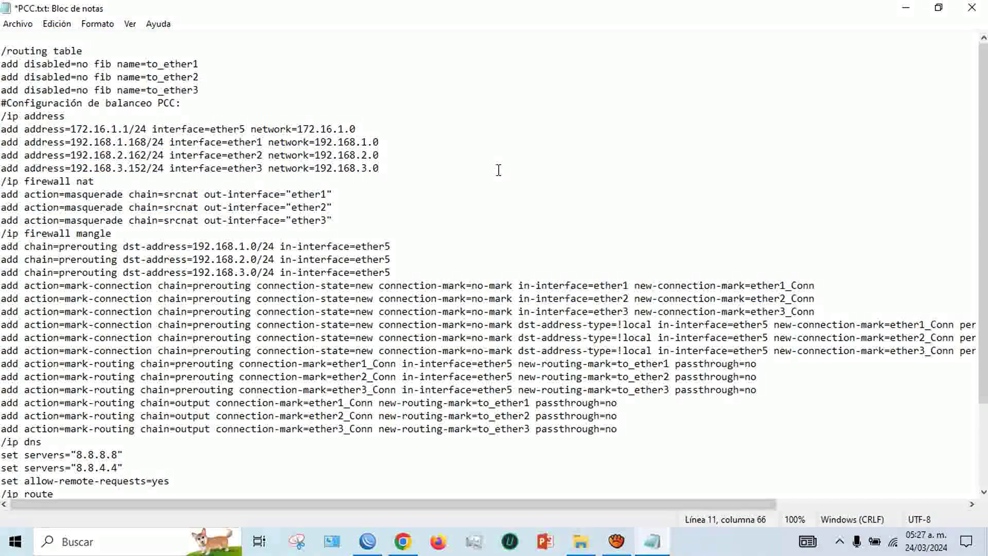
key("ctrl+a")
right_click(498, 170)
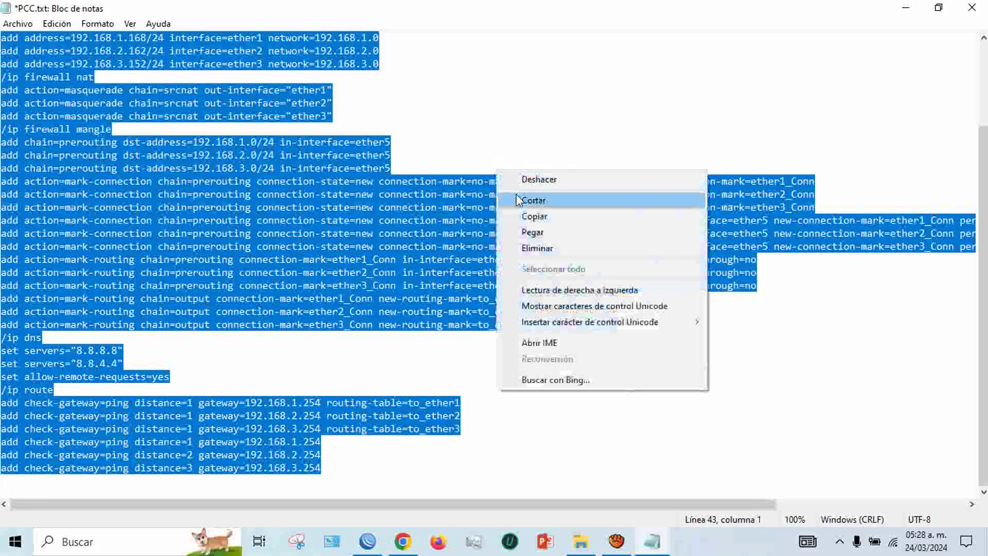
left_click(530, 216)
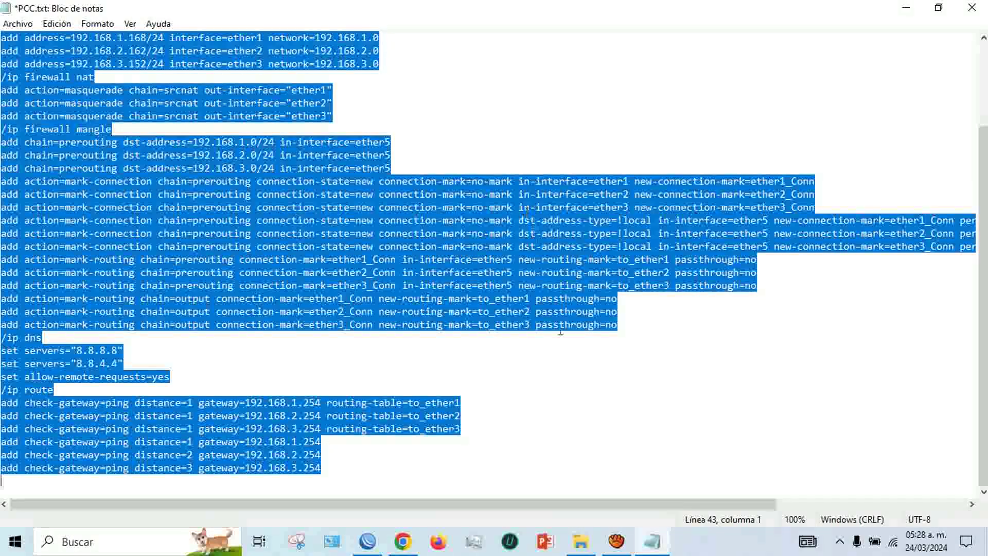
mouse_move(369, 542)
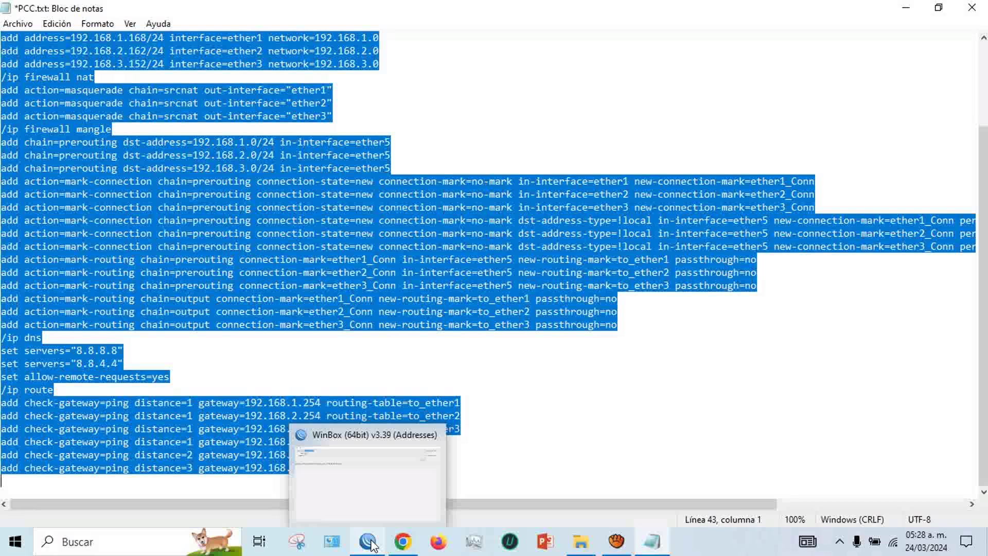
Step: Switch to WinBox, cancel the pending connection attempt, refresh the neighbor list and connect to the RB750Gr3 router
left_click(370, 543)
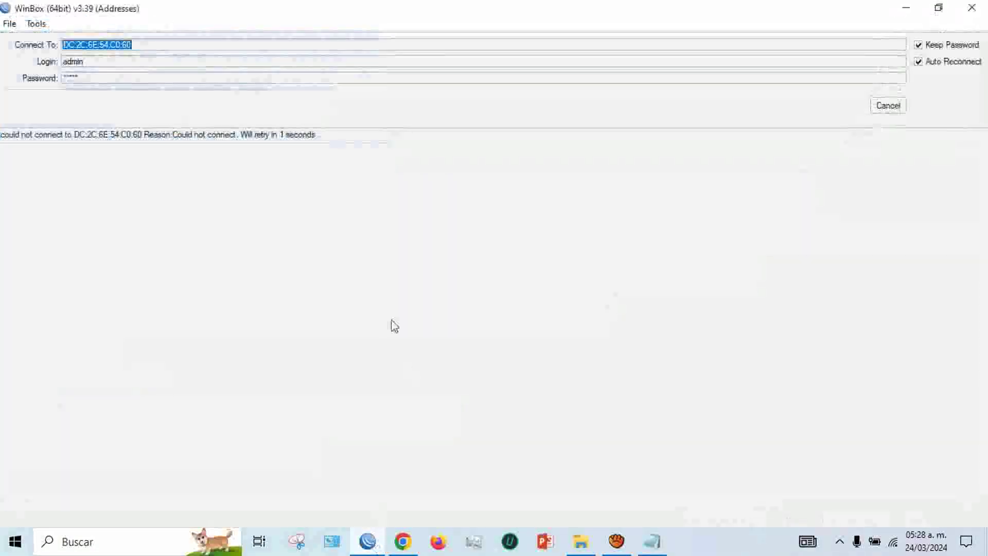
left_click(878, 108)
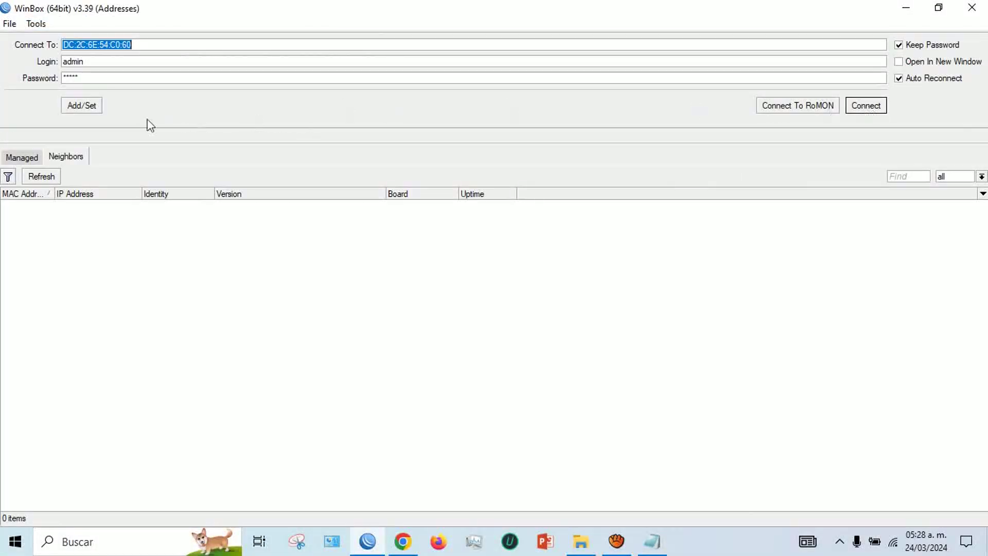
left_click(43, 178)
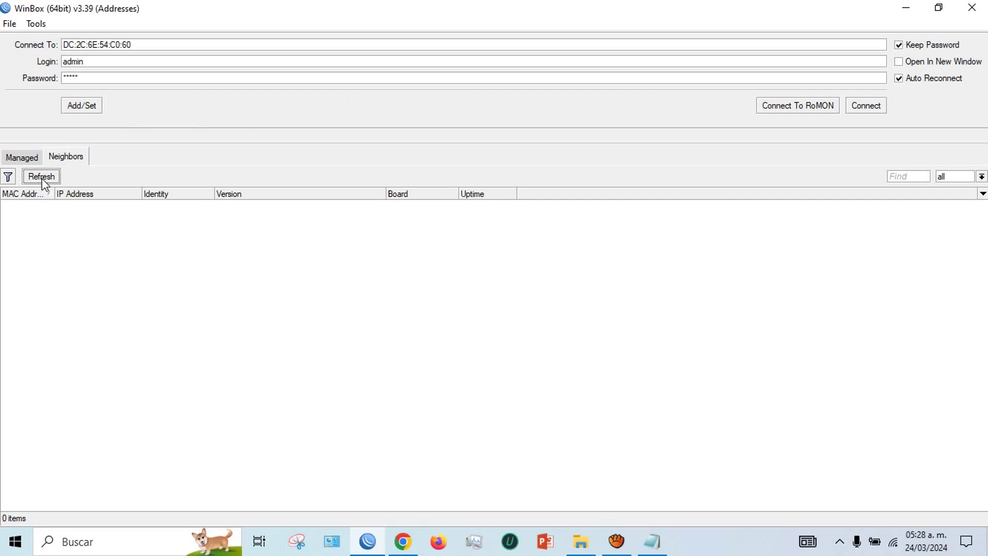
left_click(42, 180)
left_click(43, 182)
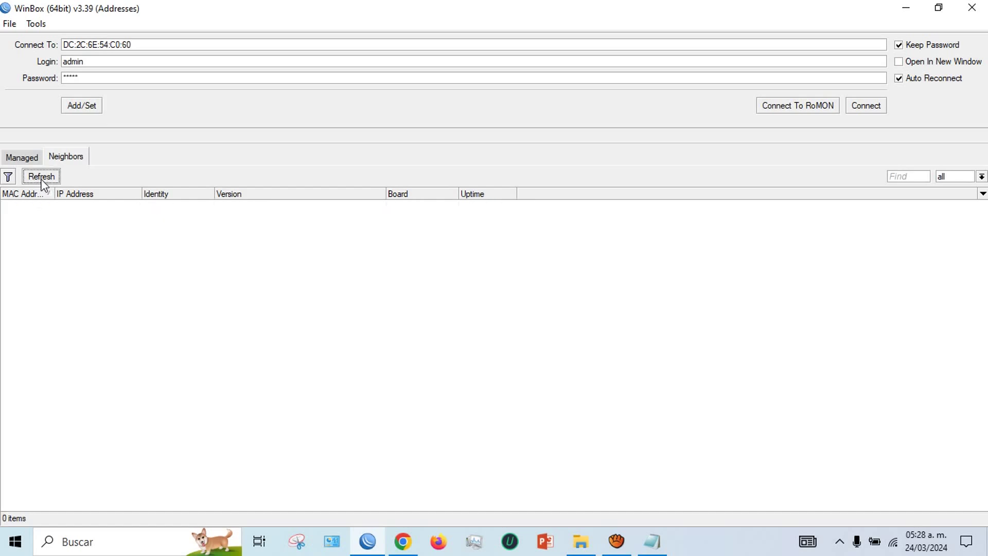
left_click(30, 205)
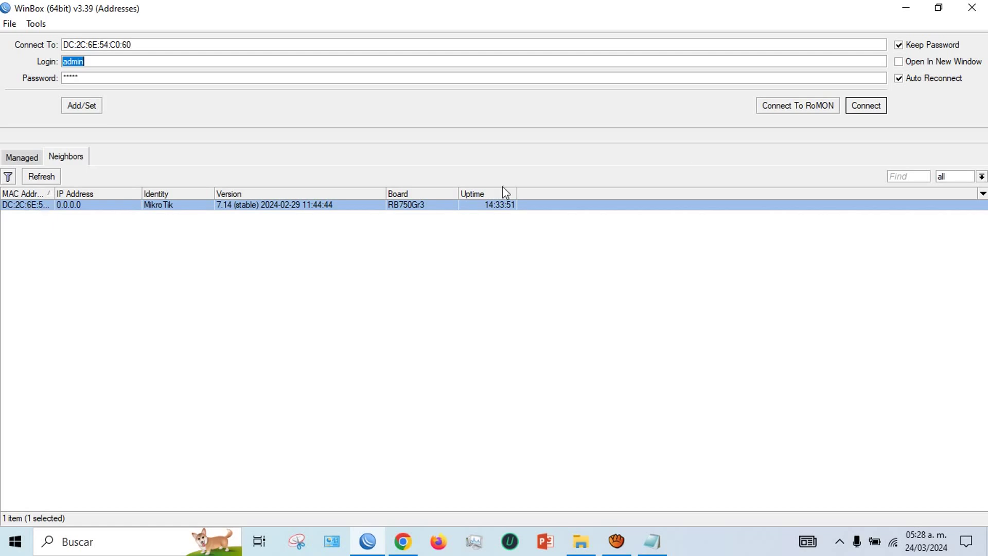
left_click(861, 109)
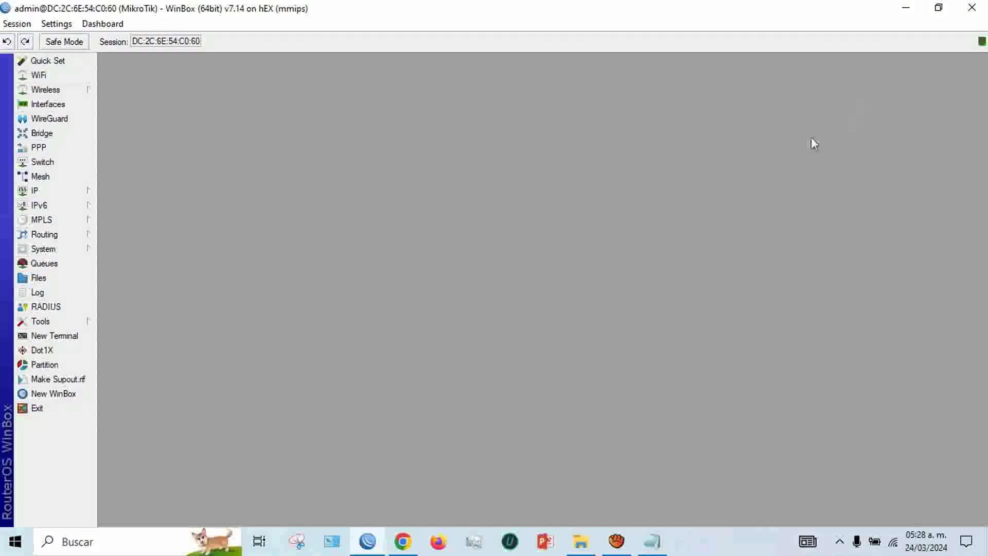
Step: Run the copied PCC load-balancing script in a new router terminal and close the terminal
left_click(68, 338)
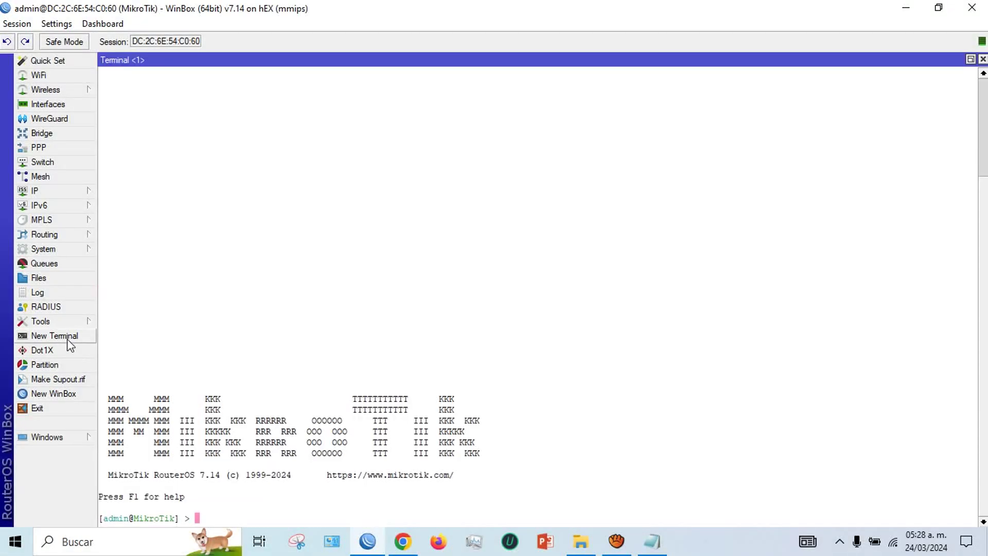
right_click(464, 232)
left_click(508, 292)
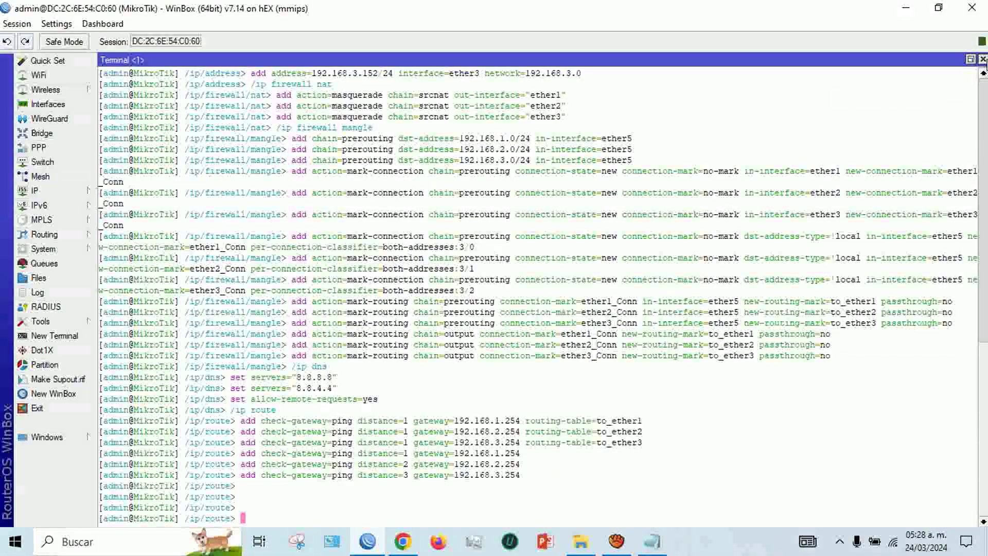
left_click(982, 60)
Step: Check the router's IP address list for the addresses assigned to ether1, ether2, ether3 and ether5
left_click(43, 191)
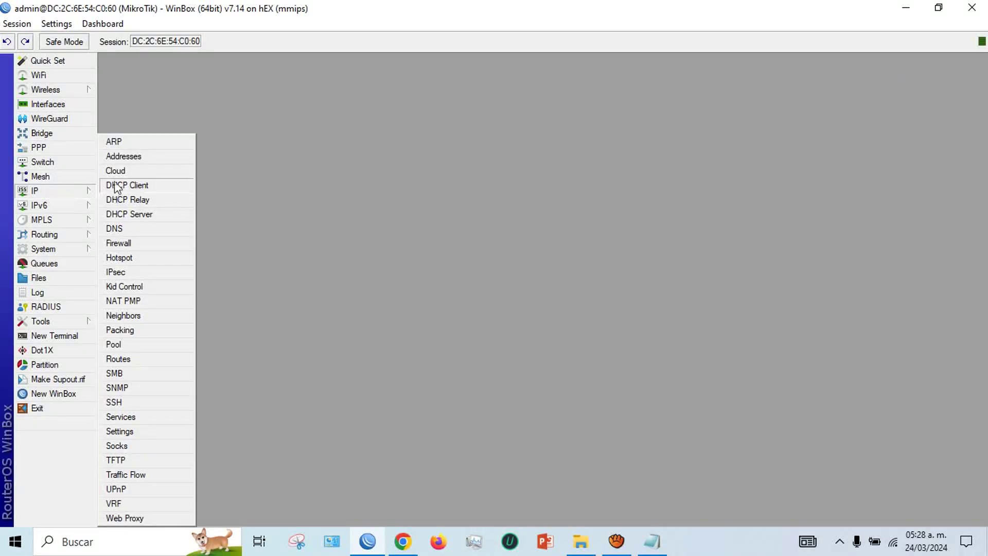
left_click(123, 156)
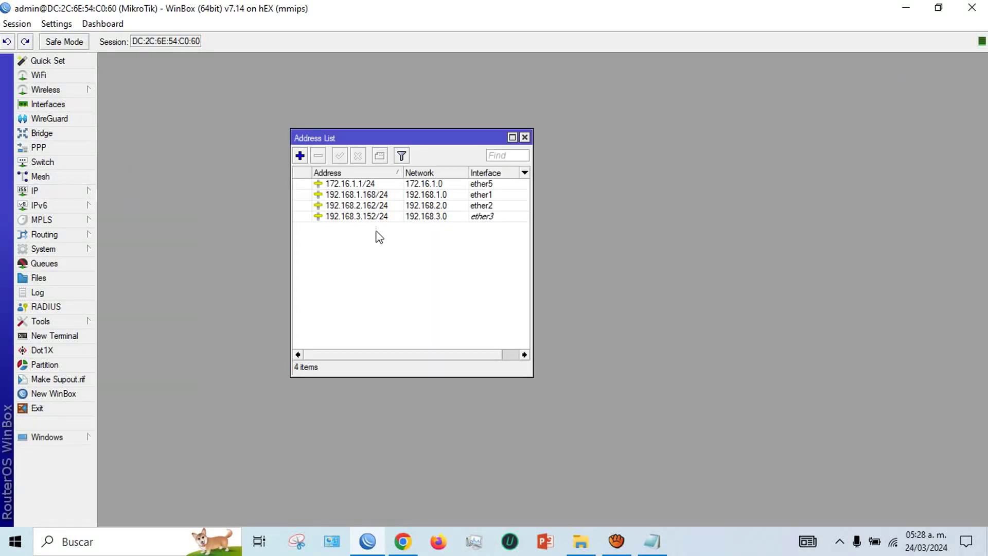
left_click(525, 138)
Step: Check the router's DNS settings for the configured servers and the remote requests option
left_click(62, 191)
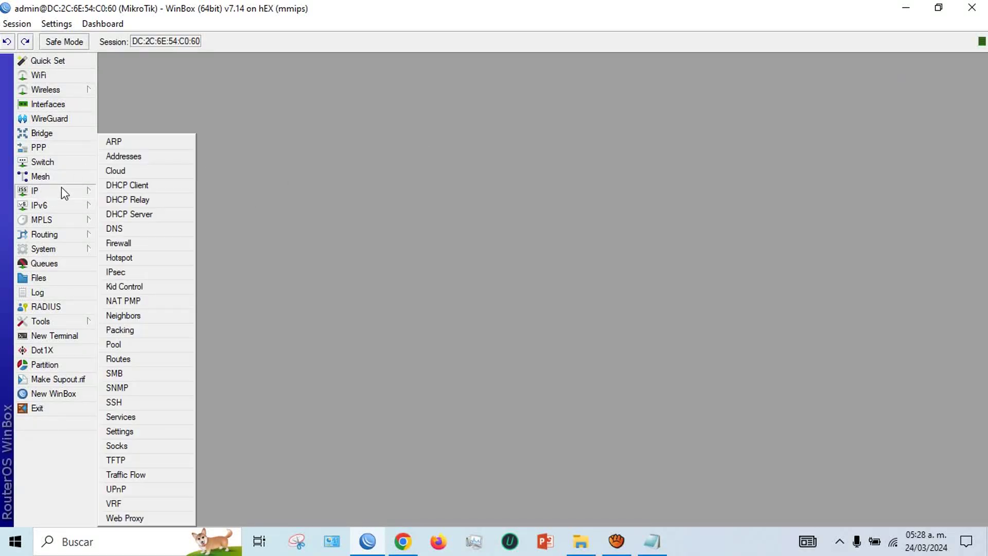
left_click(147, 232)
left_click(666, 195)
left_click(58, 191)
left_click(132, 229)
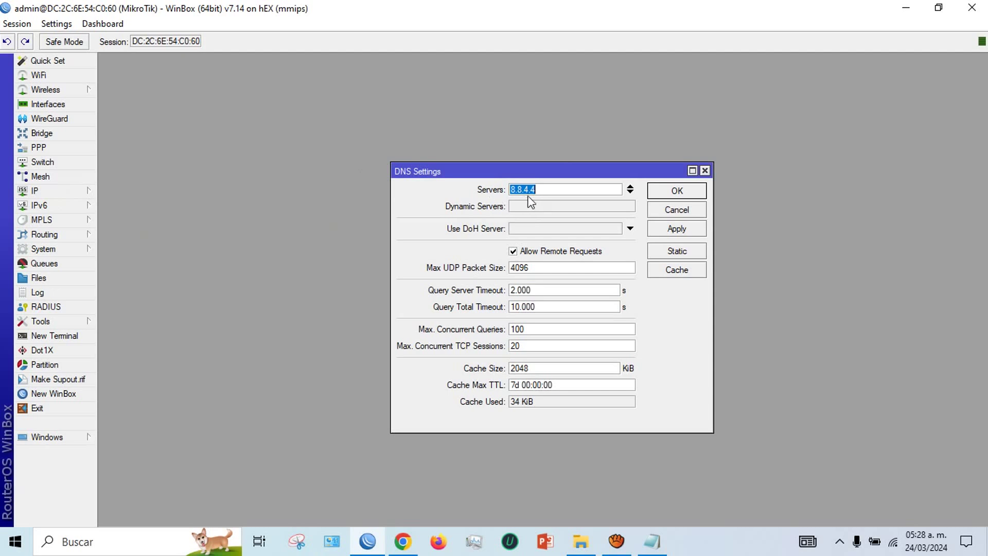
left_click(706, 171)
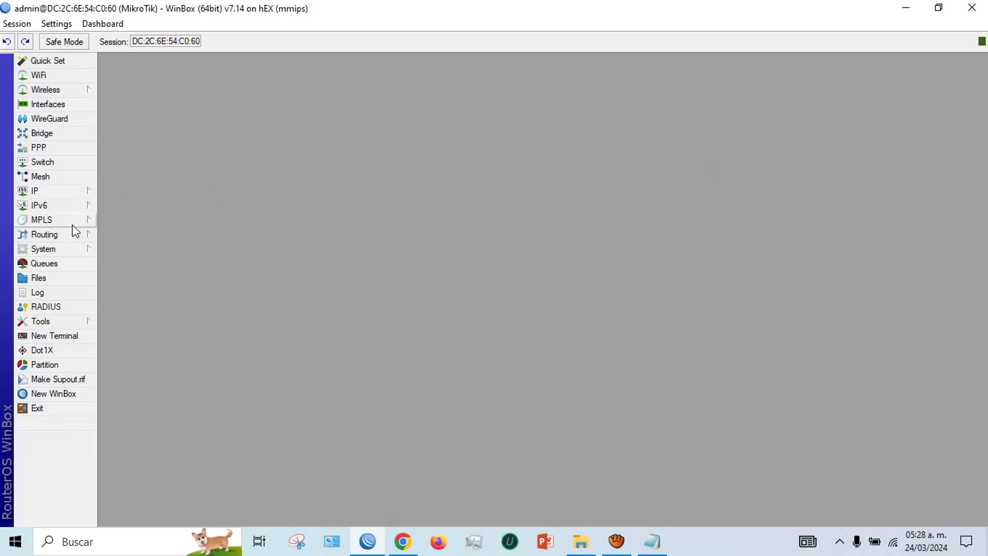
Step: Review the six default routes in the route list one by one, checking their gateways, distances and routing tables
left_click(59, 191)
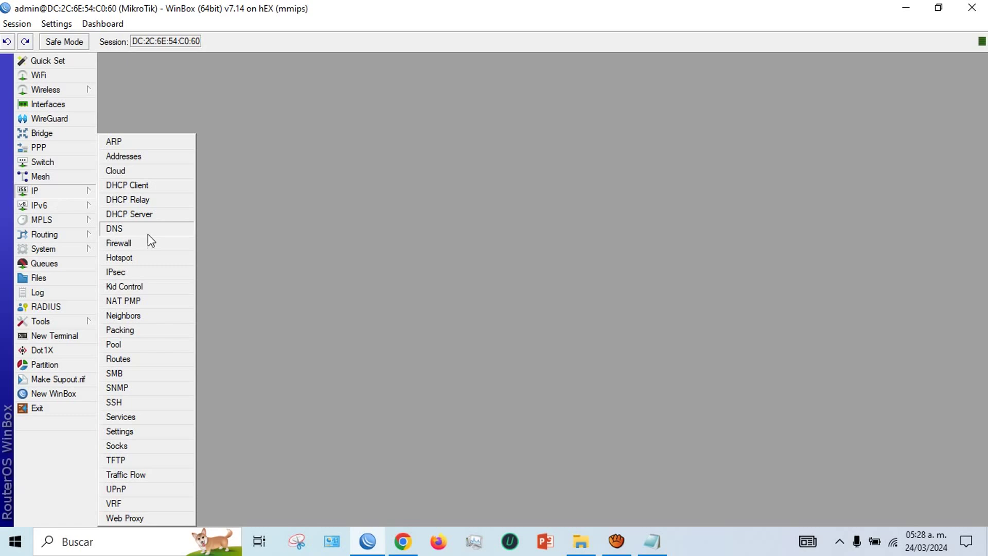
left_click(123, 360)
left_click(248, 106)
left_click(248, 117)
left_click(248, 127)
left_click(248, 138)
left_click(247, 149)
left_click(247, 160)
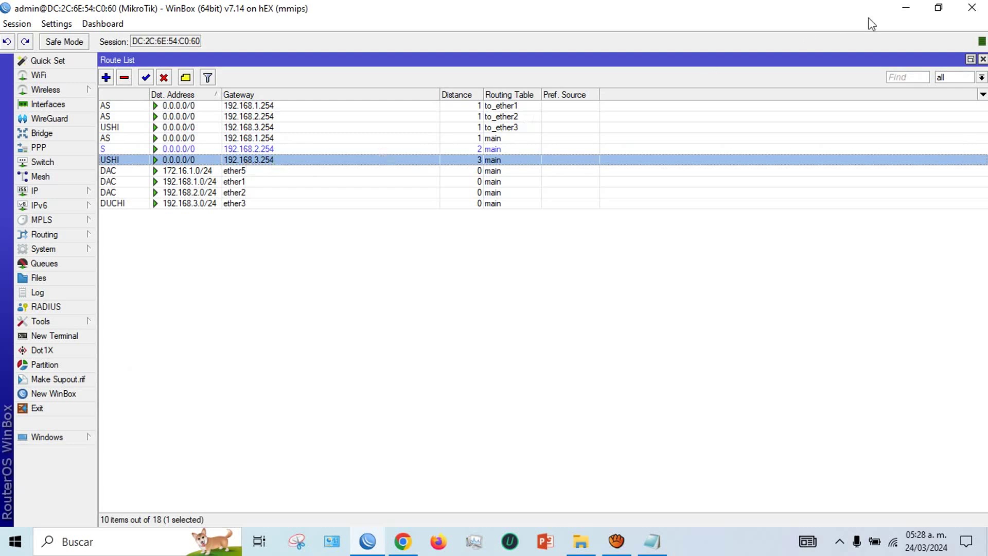
left_click(983, 60)
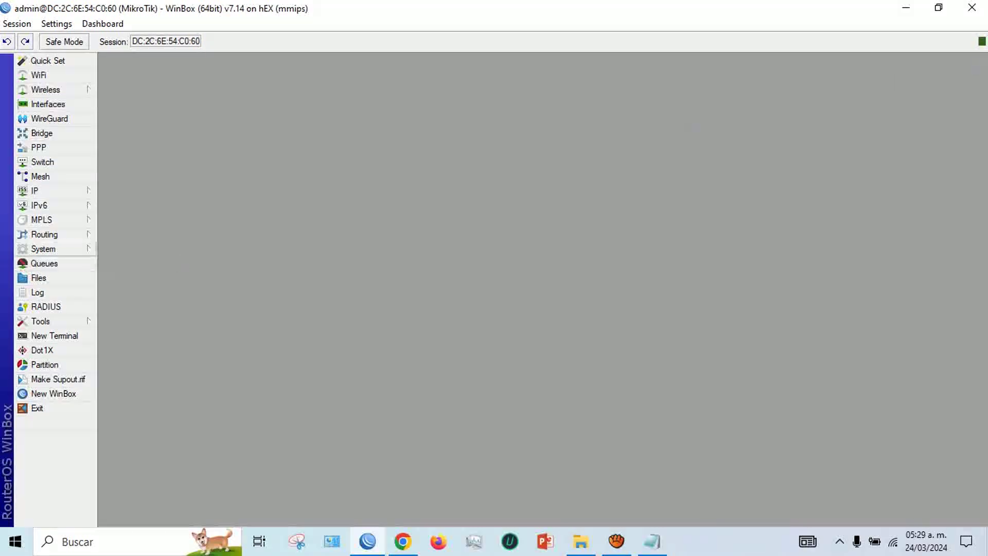
Step: Display the firewall's Mangle rules and disconnect the computer from the INFINITUME08F59 Wi-Fi network
left_click(35, 191)
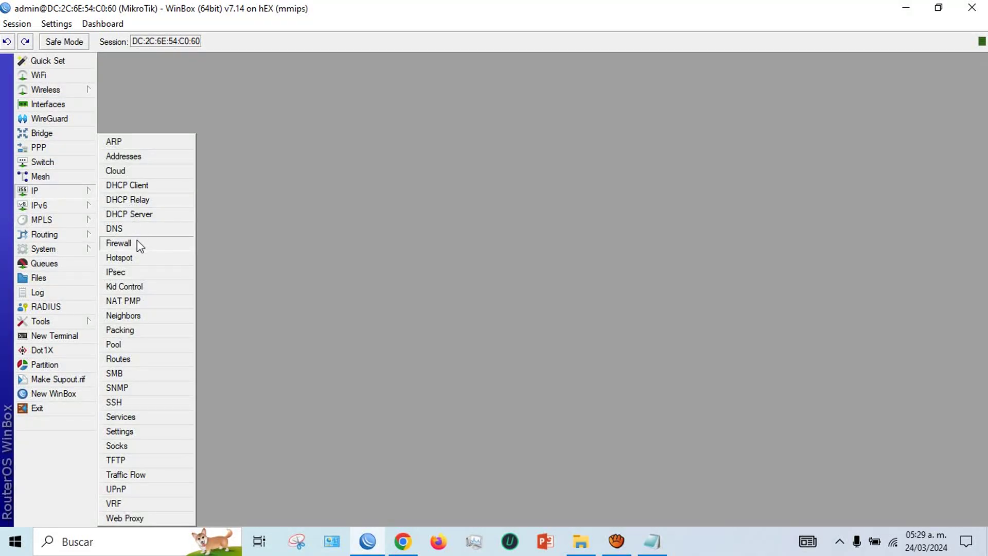
left_click(137, 241)
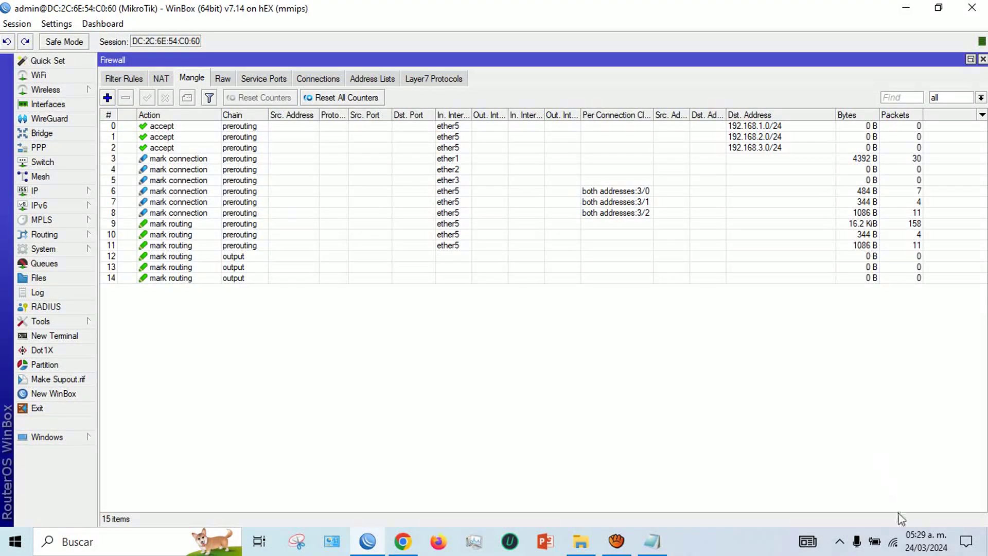
left_click(894, 541)
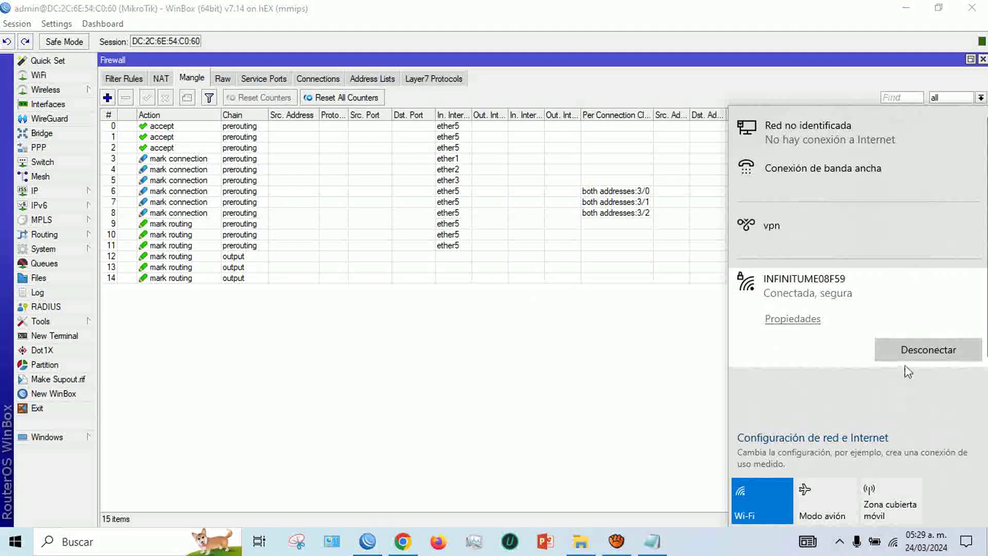
left_click(907, 355)
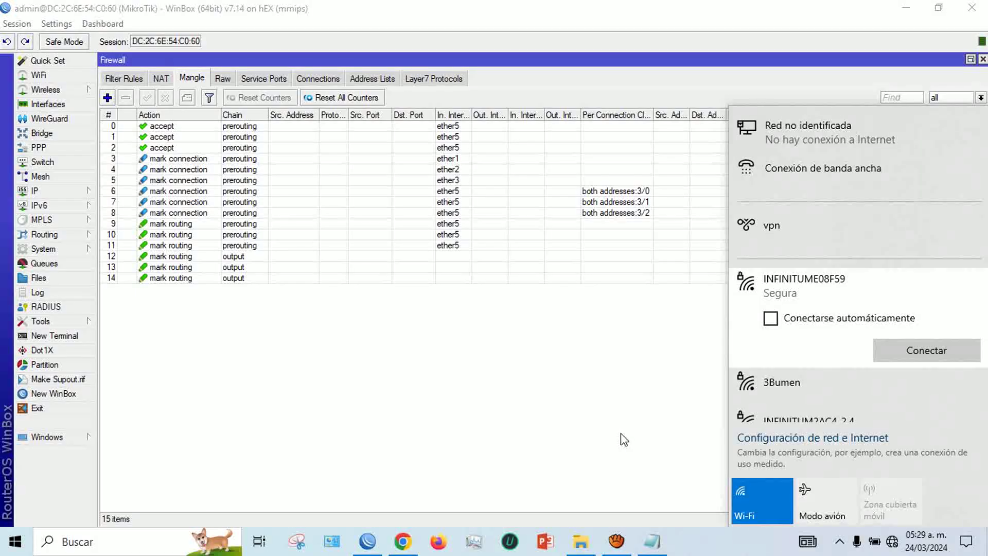
left_click(521, 438)
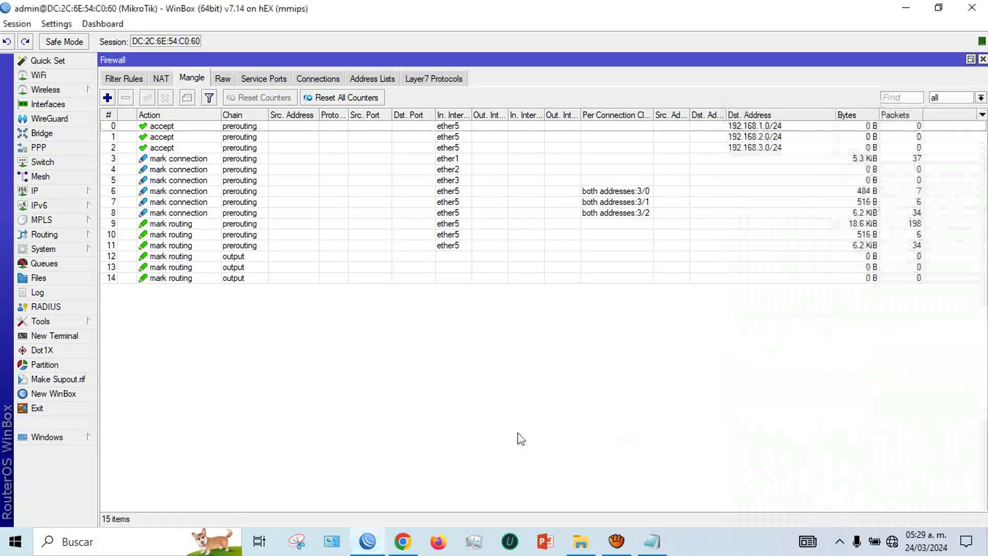
Step: Set the default gateway in the Ethernet adapter's IPv4 properties to 172.16.1.1 from the Windows desktop
left_click(906, 8)
left_click(907, 8)
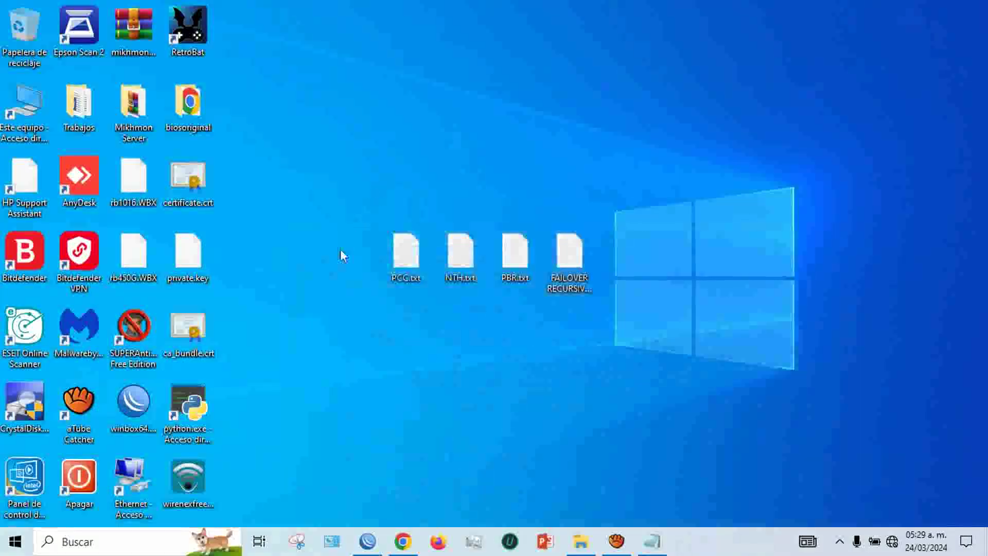
double_click(134, 466)
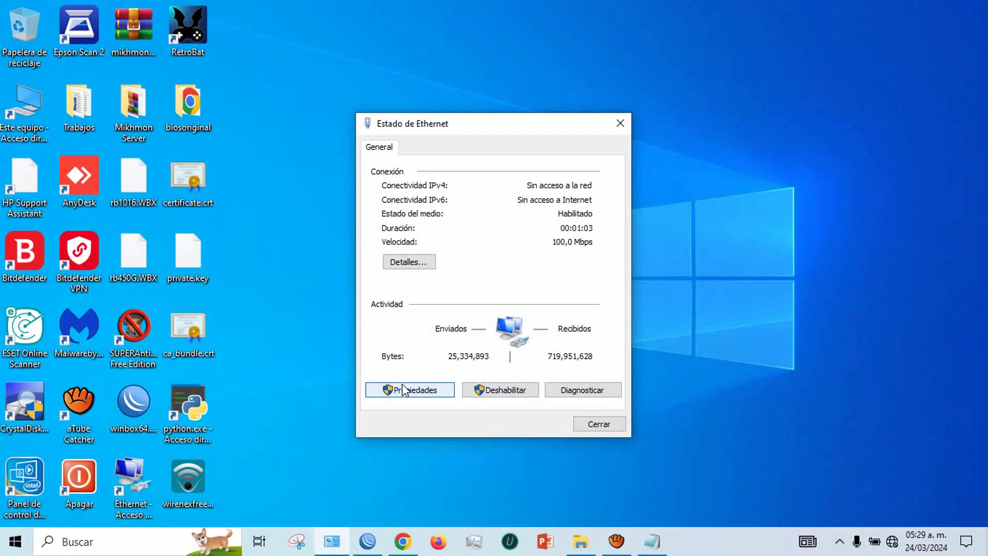
left_click(404, 390)
left_click(494, 302)
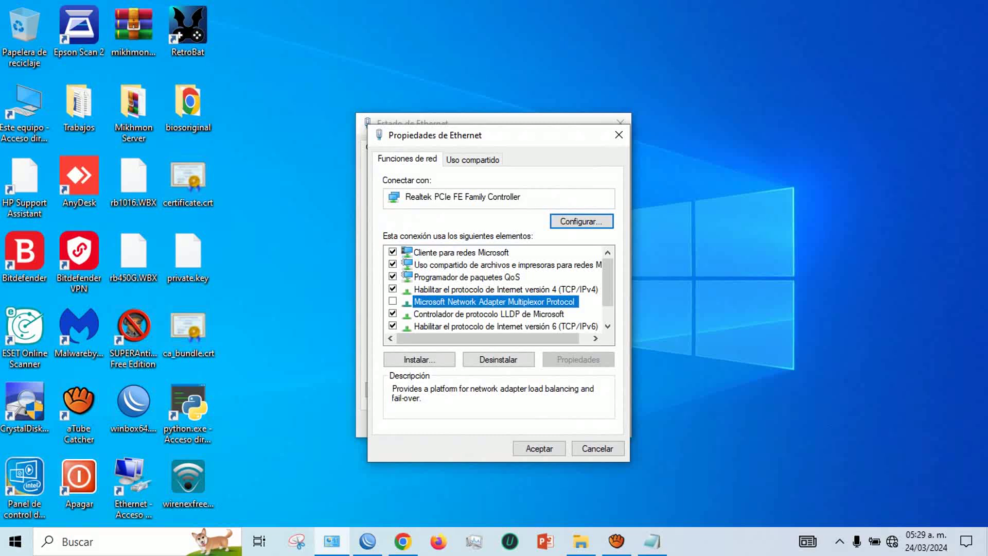
left_click(506, 290)
left_click(578, 360)
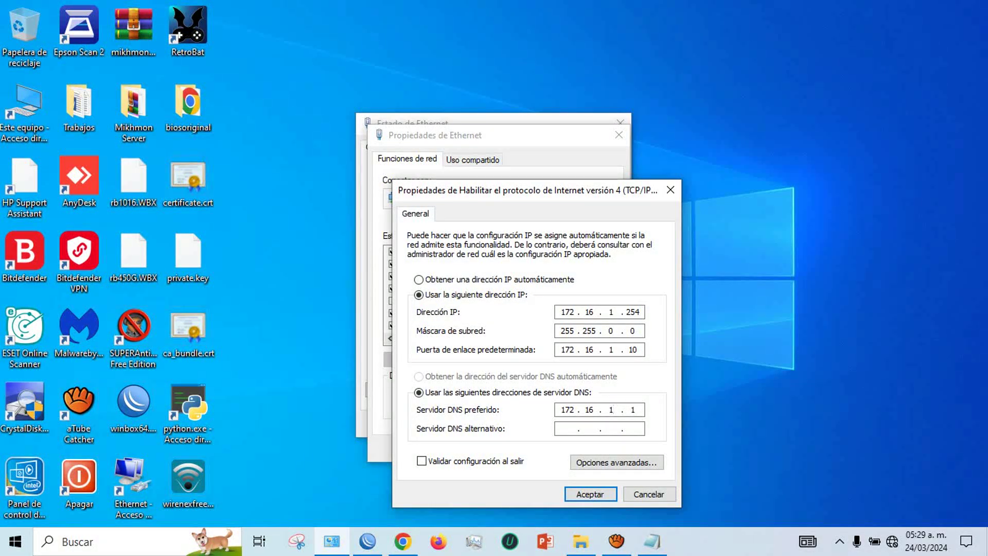
key("BackSpace")
left_click(591, 494)
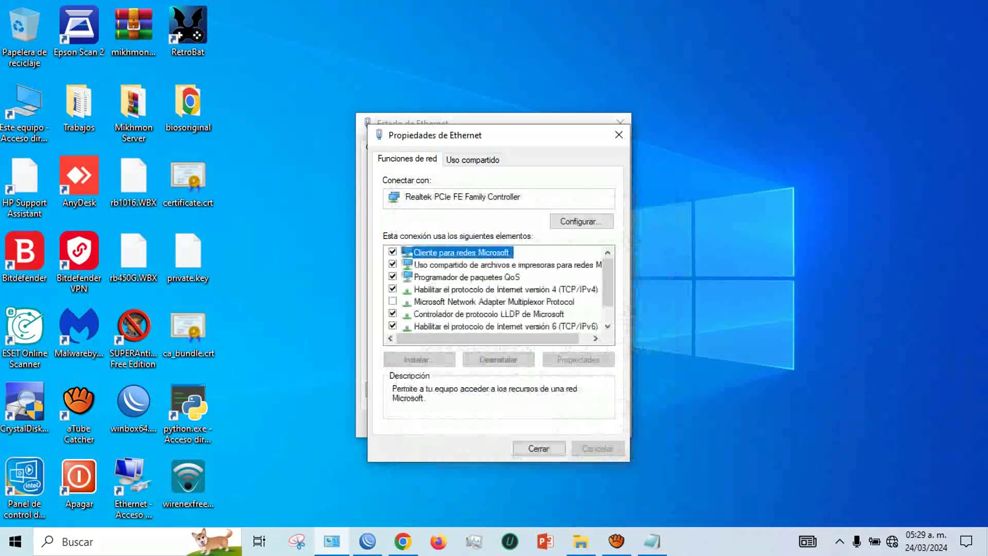
left_click(536, 448)
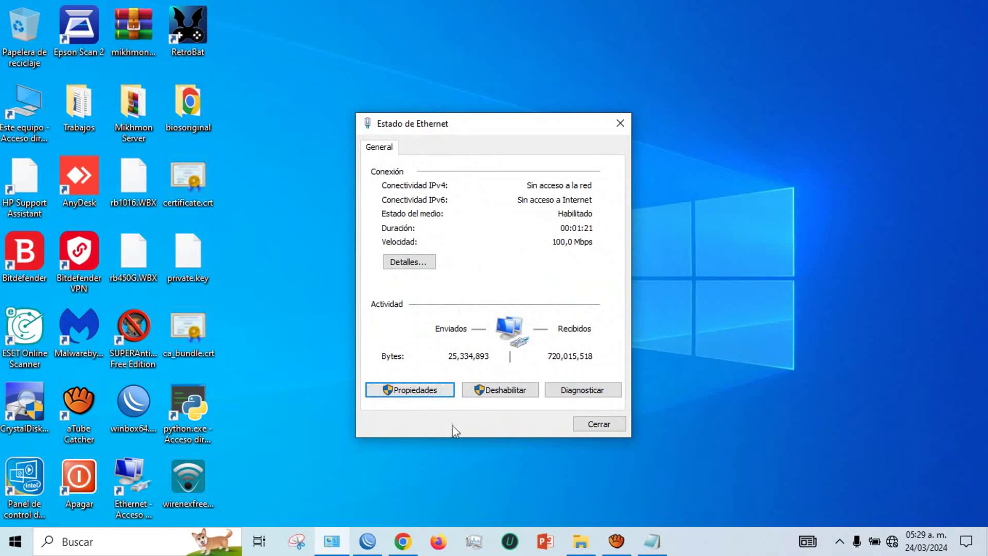
left_click(601, 424)
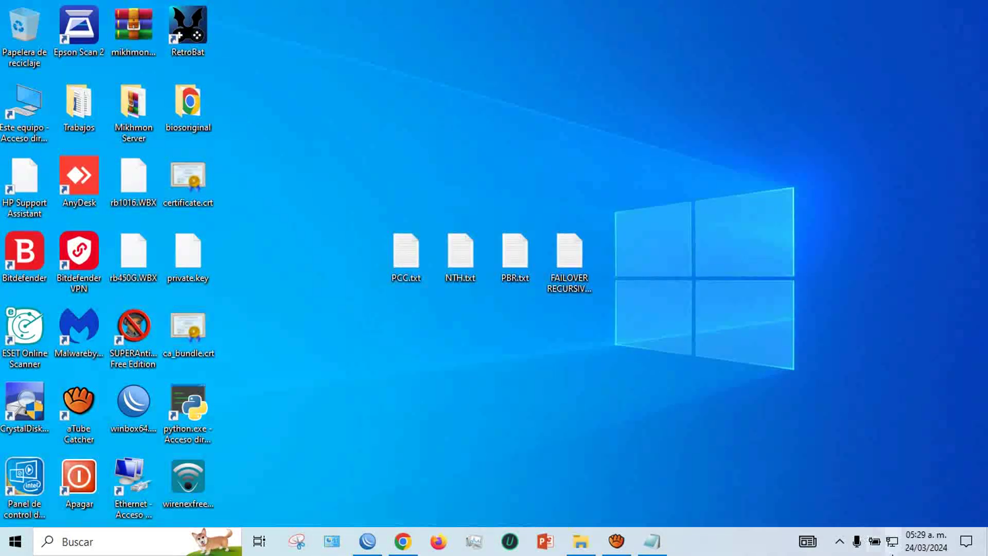
Step: Test the Internet connection in Chrome by loading the bookmarked MIKRO-ZAMBAD site in a new tab, and close the old PCC generator tab
left_click(403, 542)
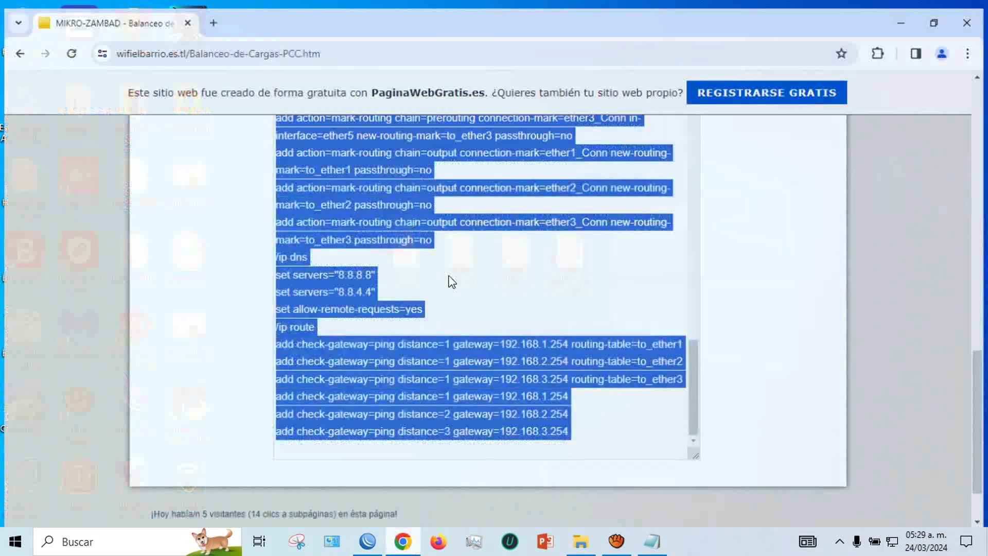
left_click(210, 15)
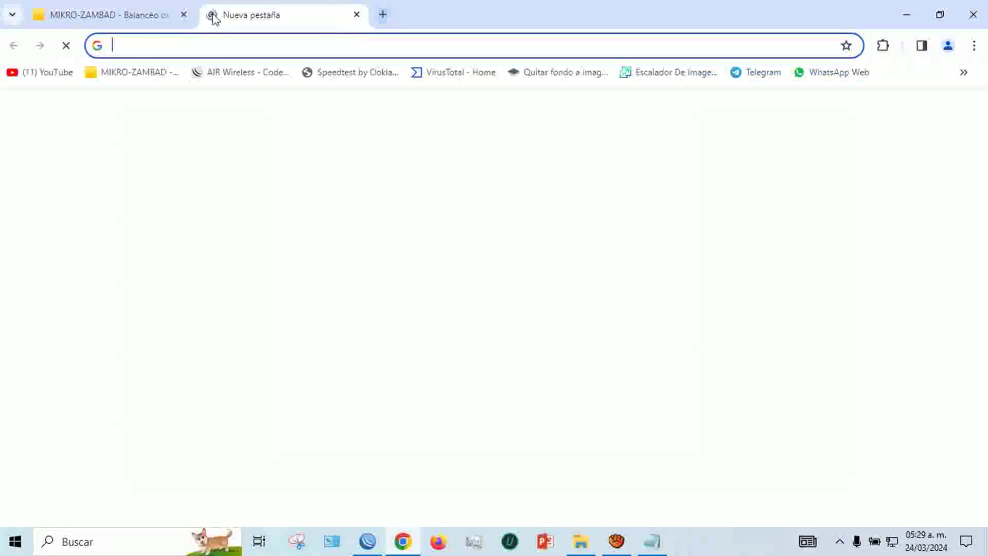
left_click(133, 72)
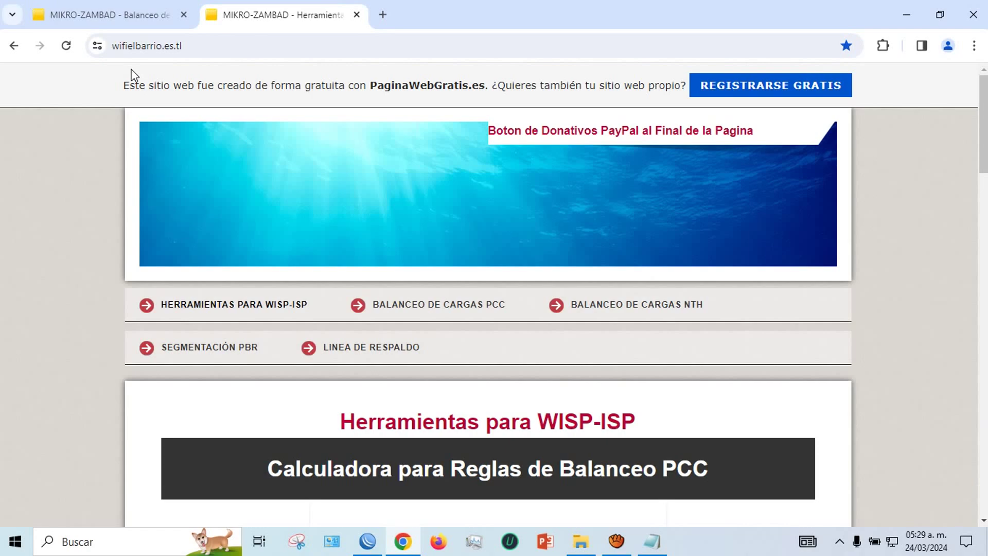
left_click(184, 14)
scroll(437, 221, "down", 1)
scroll(440, 360, "down", 2)
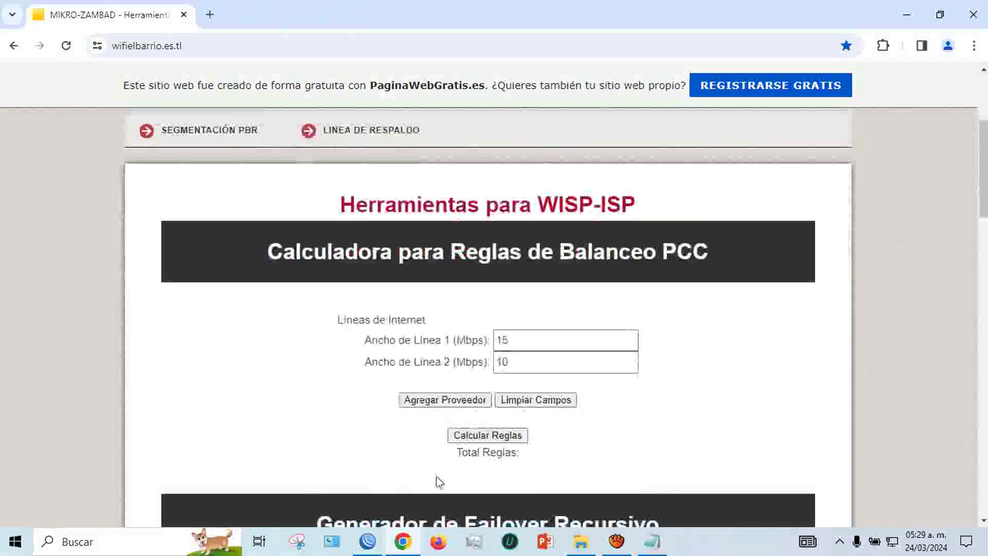
Step: Return to WinBox and select Mangle rules 6 to 8, the three per-connection-classifier rules, to examine their traffic counters
left_click(367, 541)
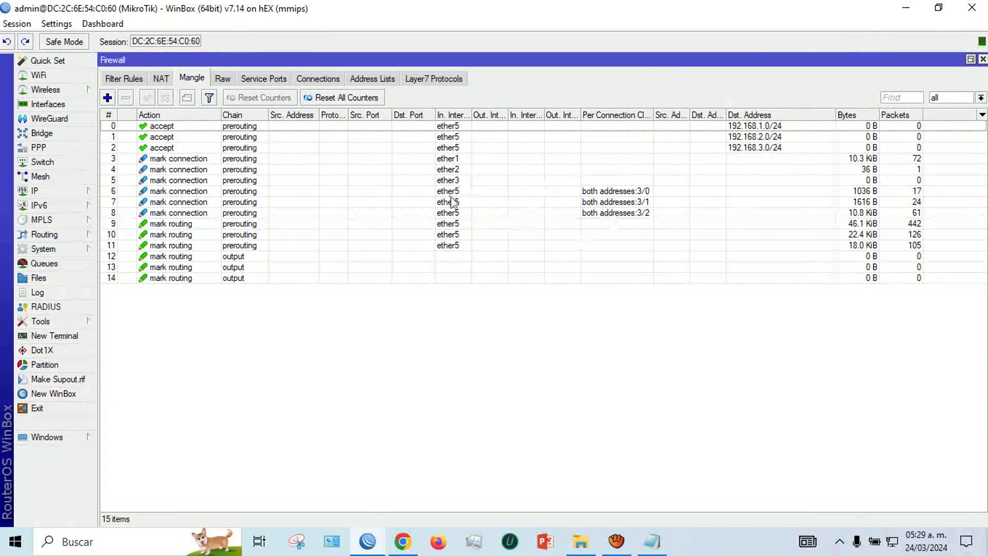
left_click(183, 194)
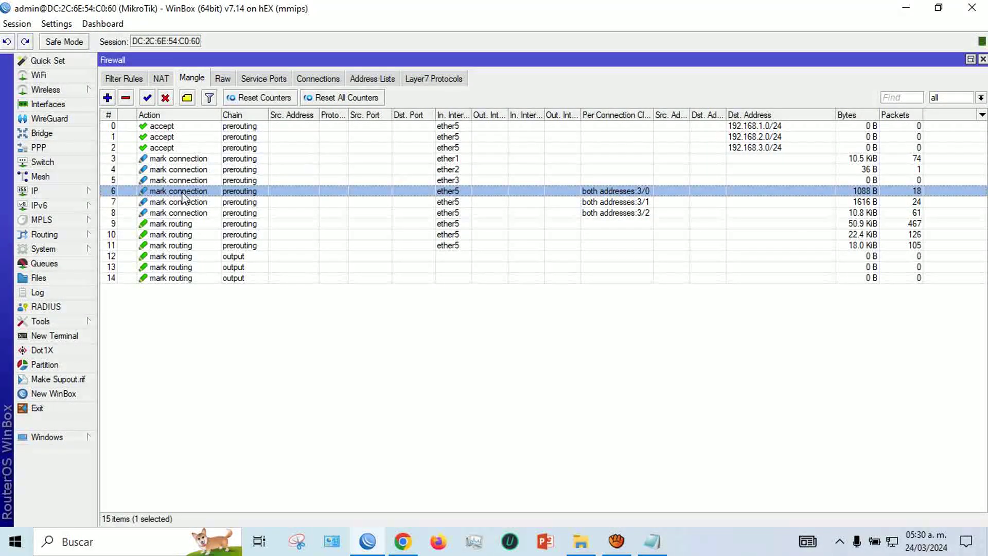
key("shift+Down")
key("shift+Down")
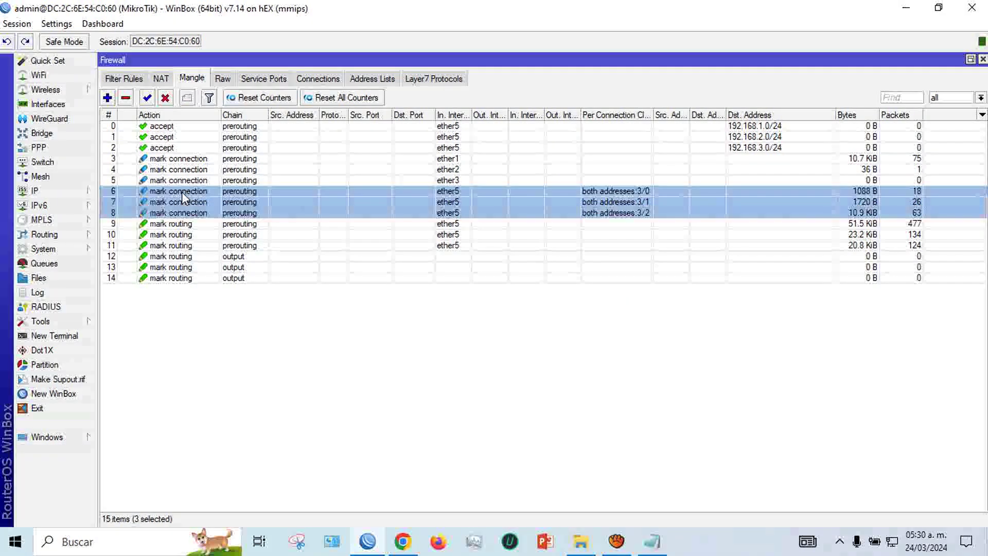
Step: Select Mangle rules 6, 7 and 8 one at a time to compare their individual traffic counters
left_click(181, 193)
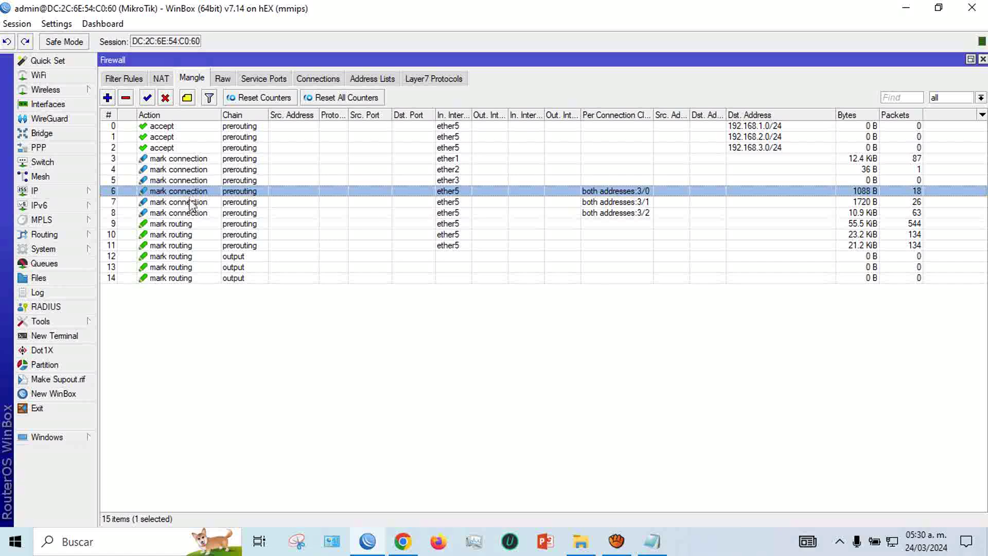
left_click(190, 202)
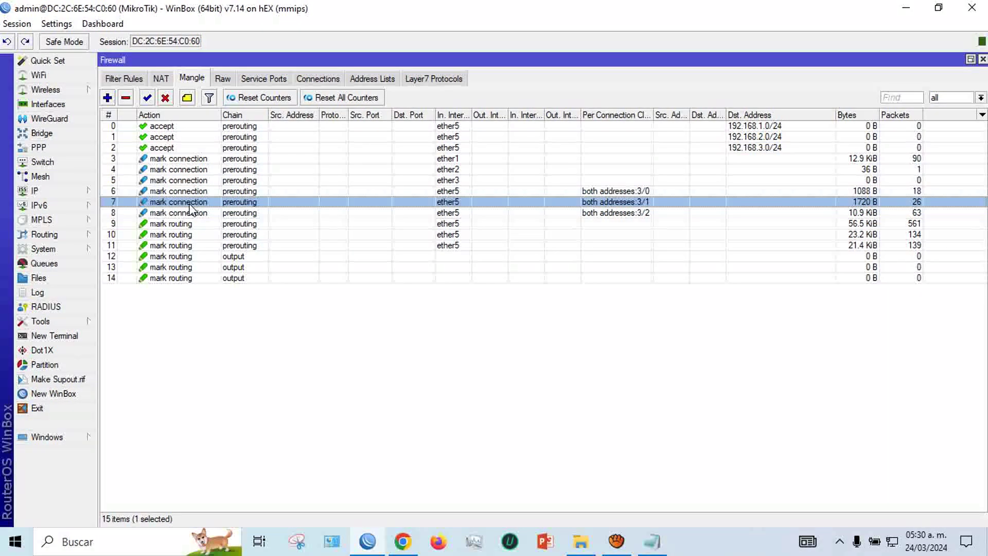
left_click(190, 214)
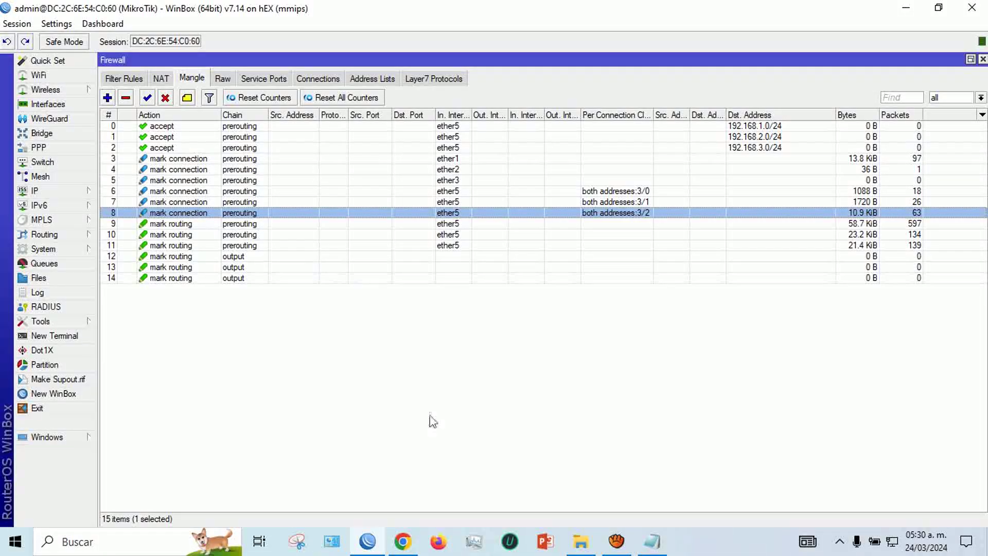
Step: Switch to Chrome and add a third line to the PCC rule calculator, setting the line bandwidths to 120, 30 and 60 Mbps
left_click(403, 542)
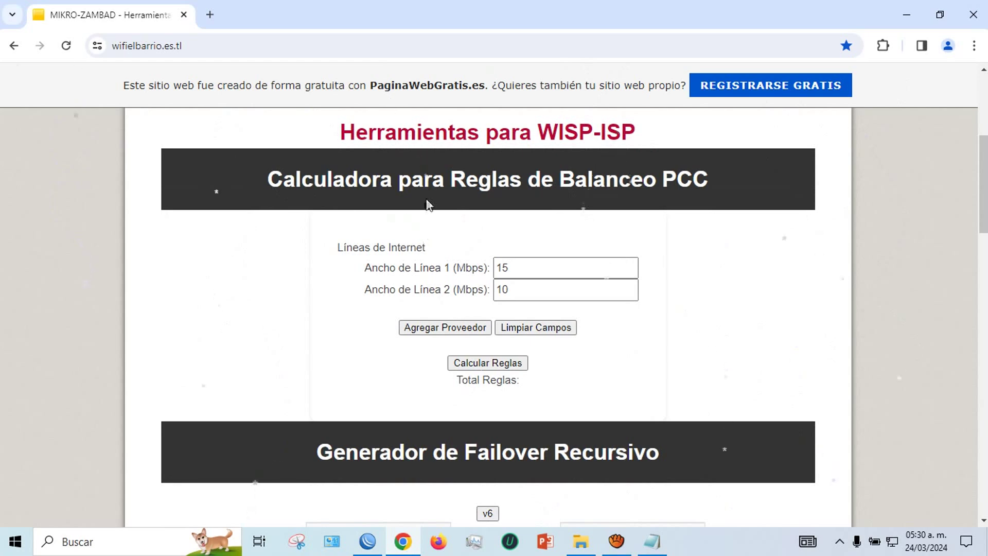
left_click(427, 332)
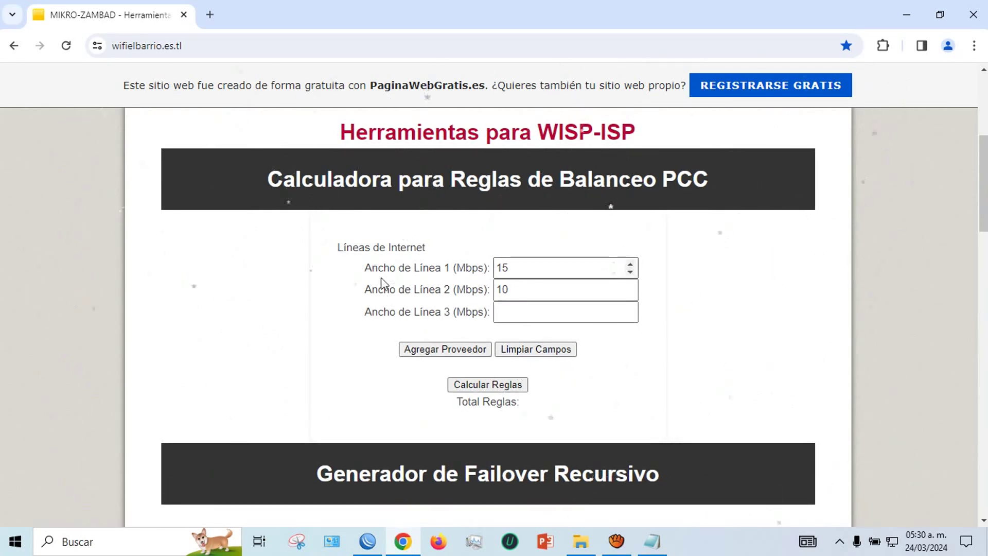
left_click_drag(540, 273, 423, 270)
type("120")
left_click_drag(520, 296, 488, 293)
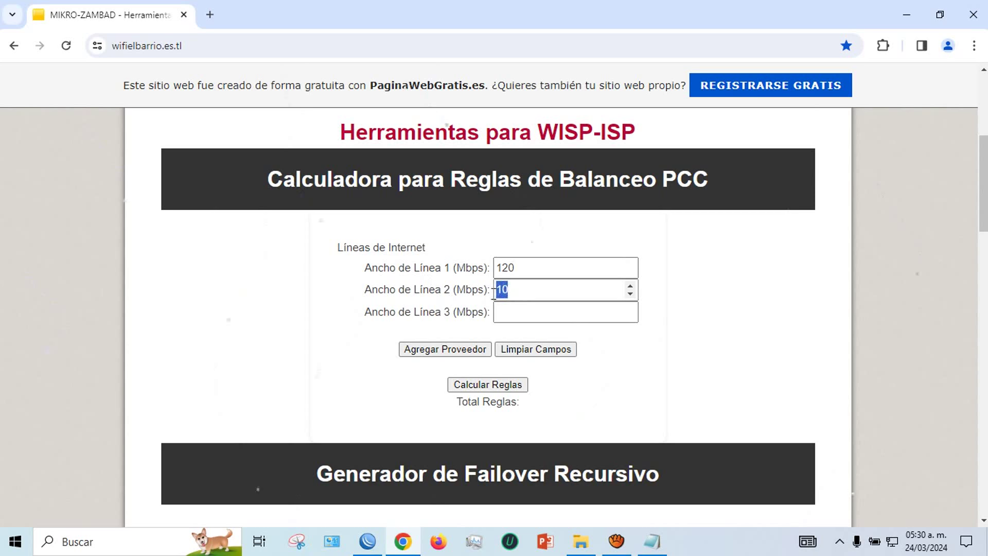
type("30")
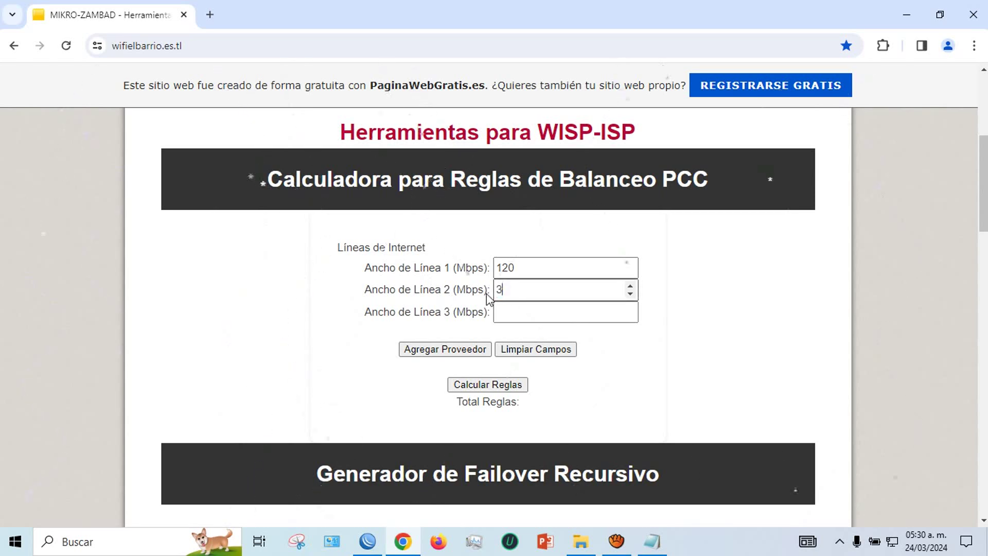
left_click(512, 311)
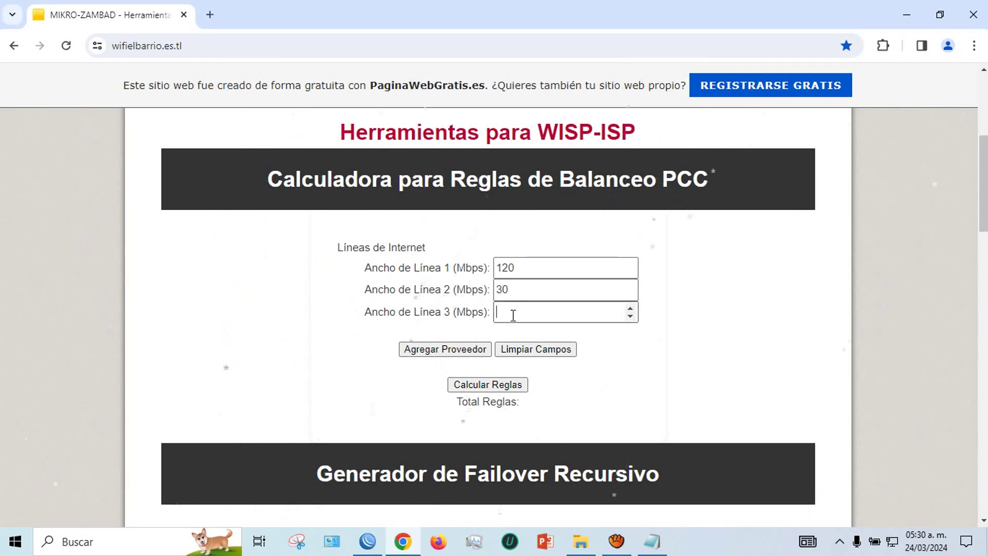
type("60")
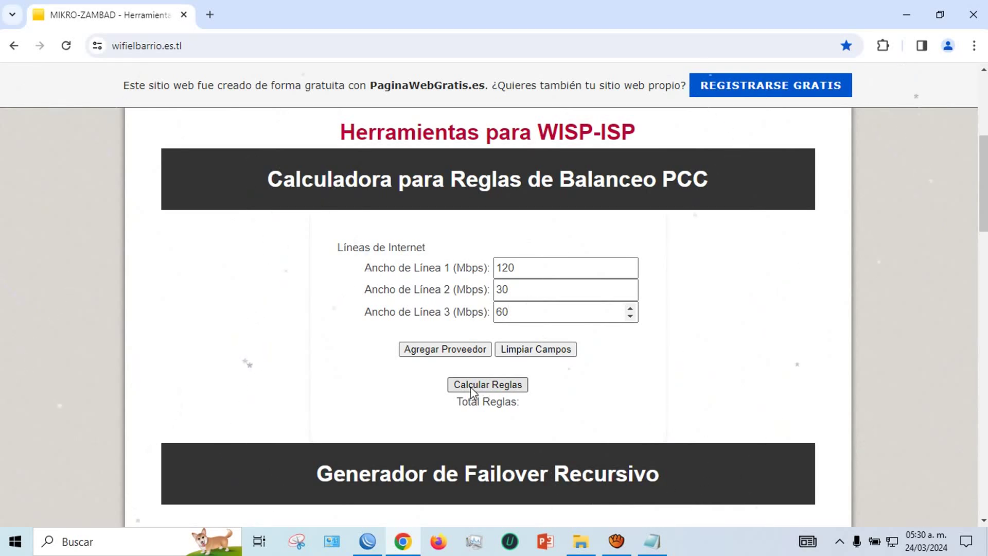
Step: Calculate the PCC rules and review the number of rules and weight for each line
left_click(488, 387)
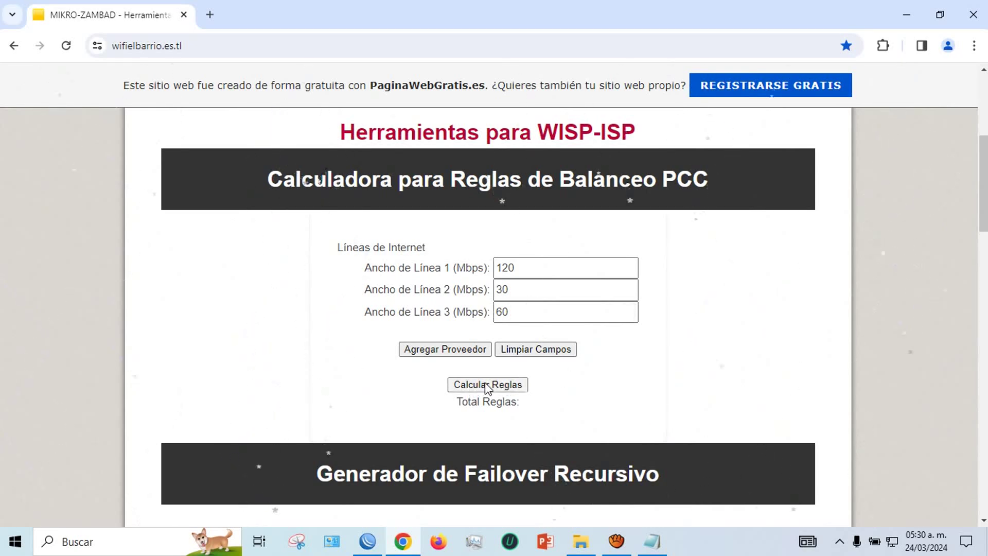
left_click(484, 386)
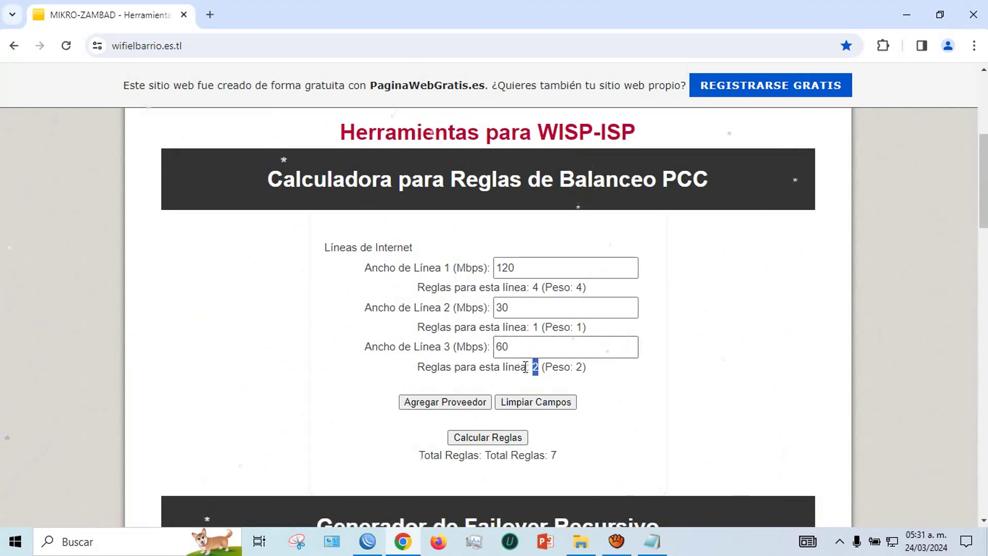
left_click(694, 324)
scroll(431, 474, "down", 3)
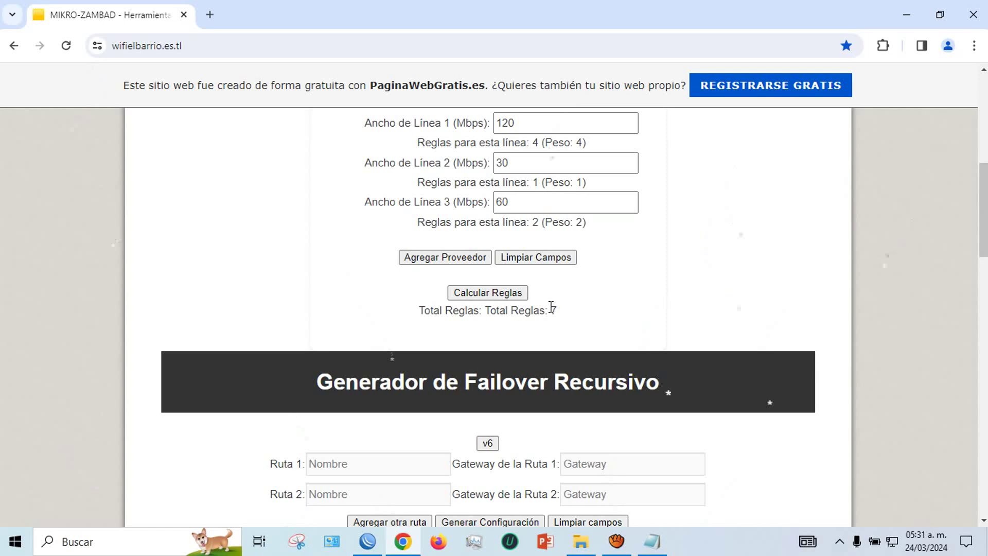
Step: Return to WinBox and make three copies of Mangle rule 6, which marks connections as ether1_Conn
left_click(367, 541)
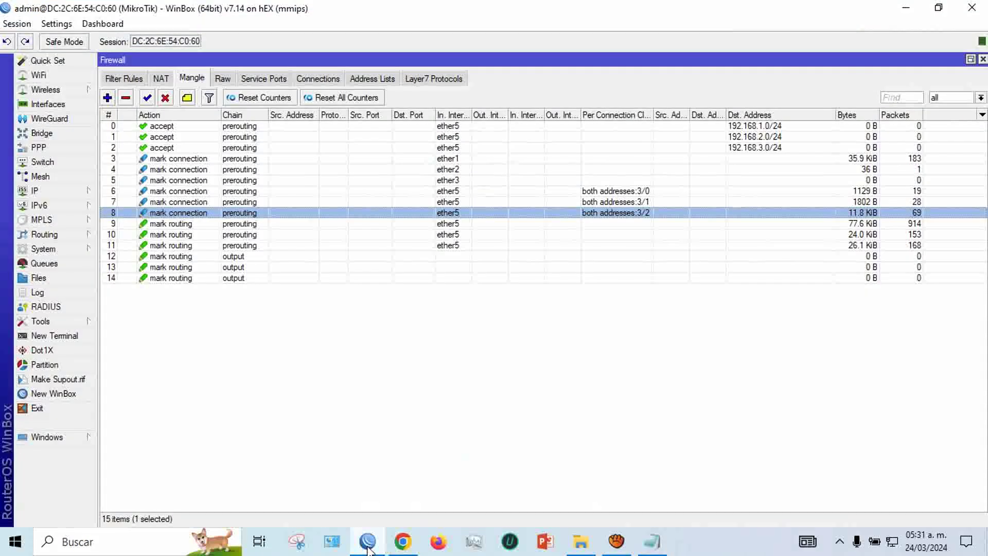
left_click(561, 194)
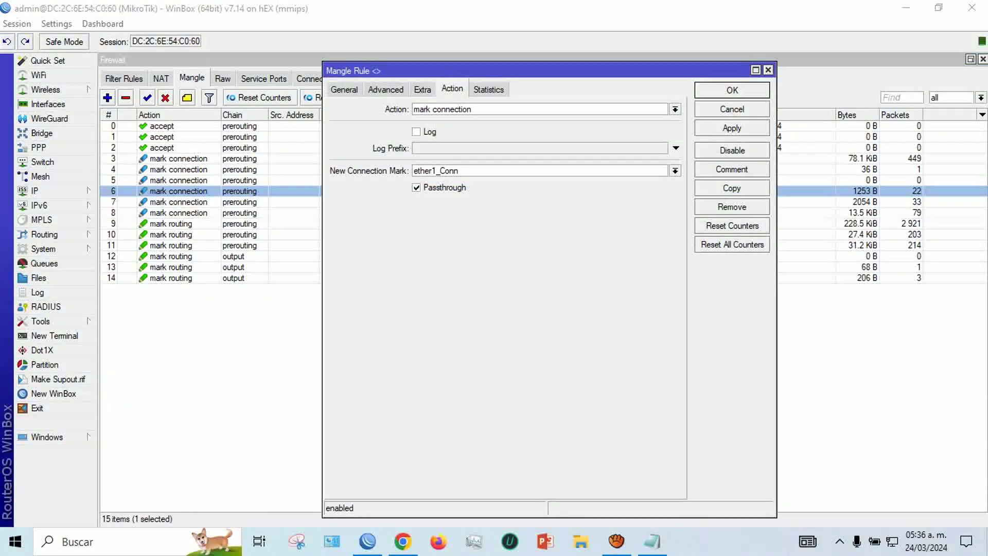
left_click(713, 191)
left_click(730, 122)
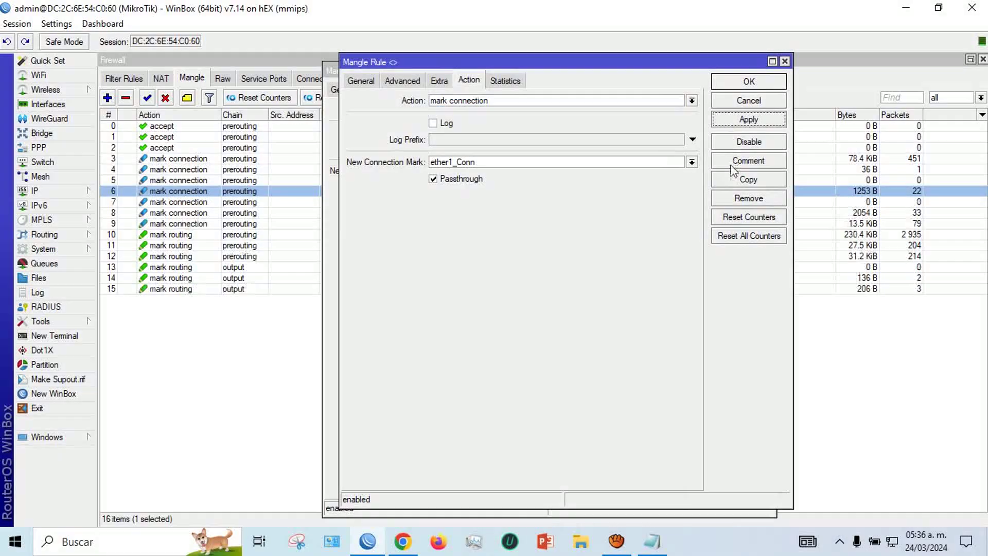
left_click(733, 183)
left_click(741, 137)
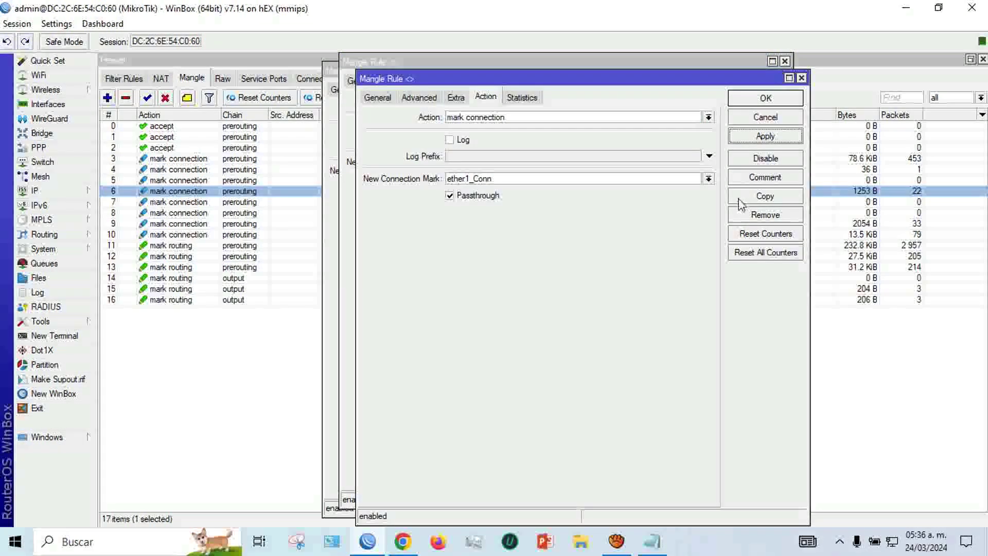
left_click(740, 198)
left_click(765, 123)
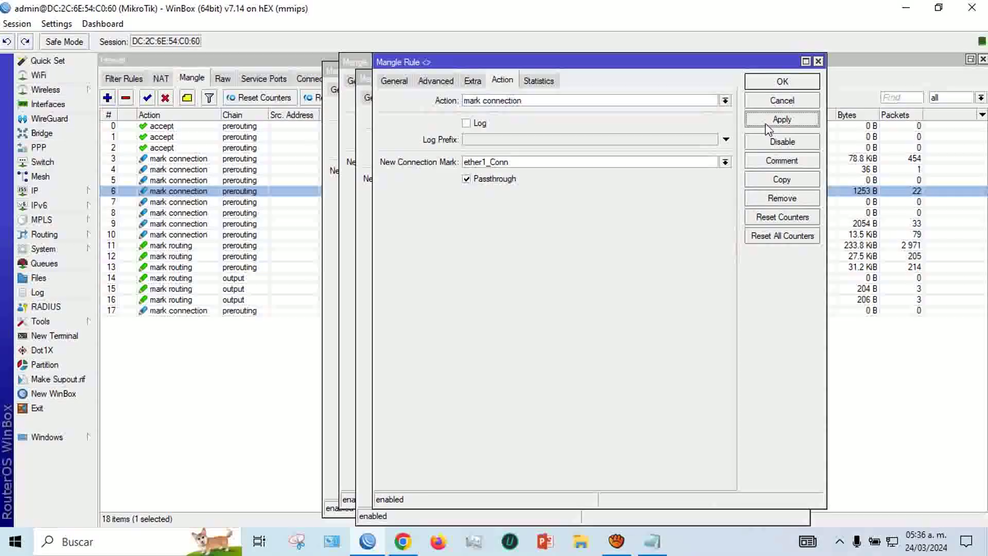
left_click(780, 85)
left_click(757, 93)
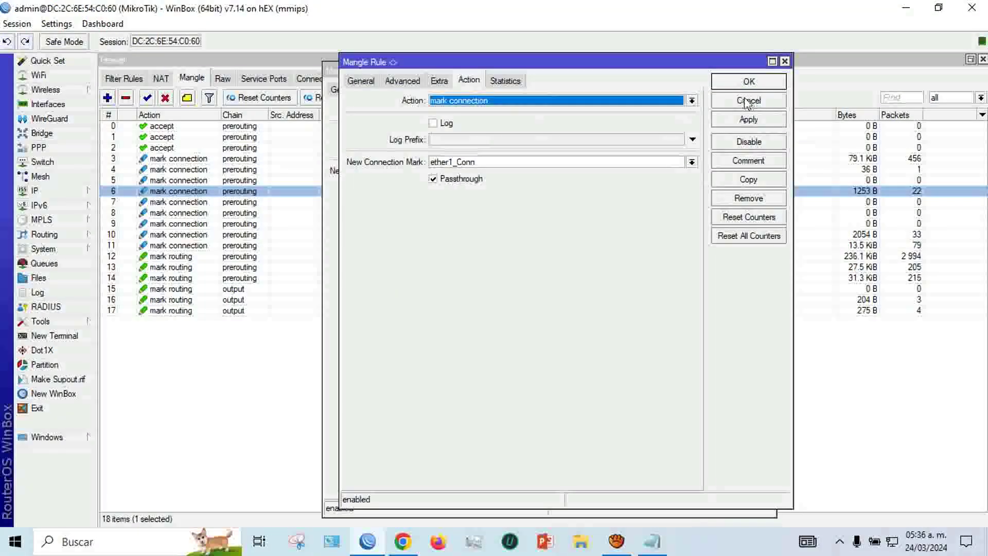
left_click(741, 89)
left_click(708, 96)
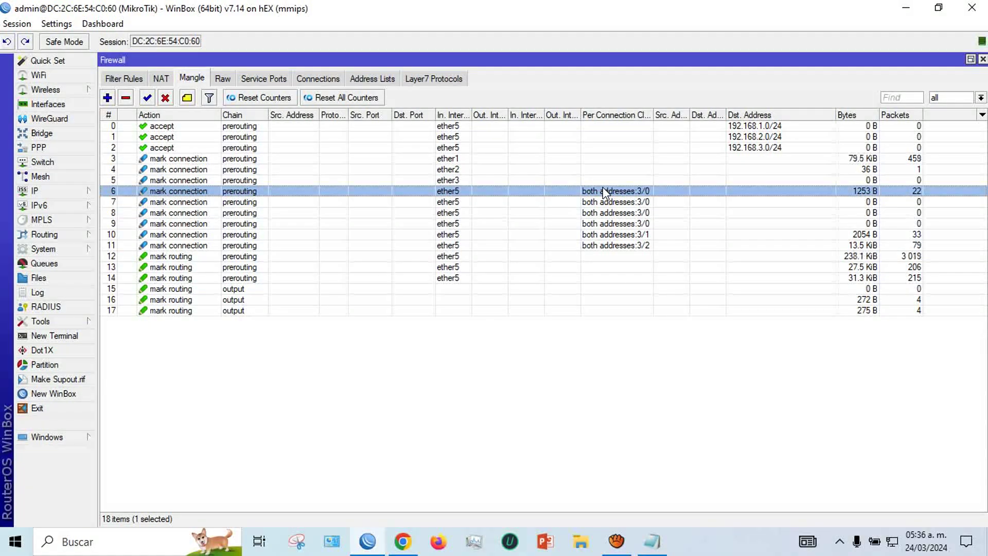
Step: Select Mangle rules 6 to 9 together to check the group of ether1_Conn classifier rules
key("shift+Down")
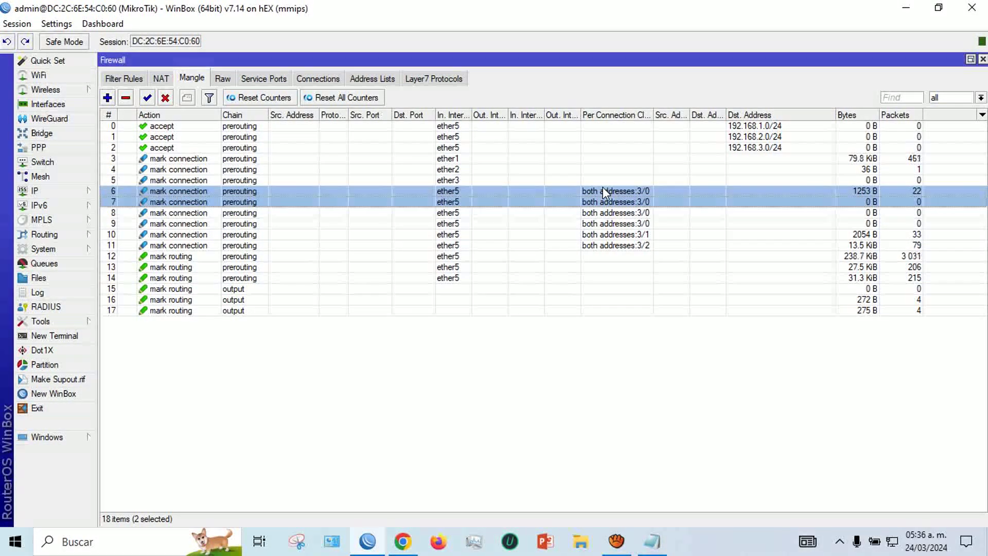
key("shift+Down")
key("shift+Down")
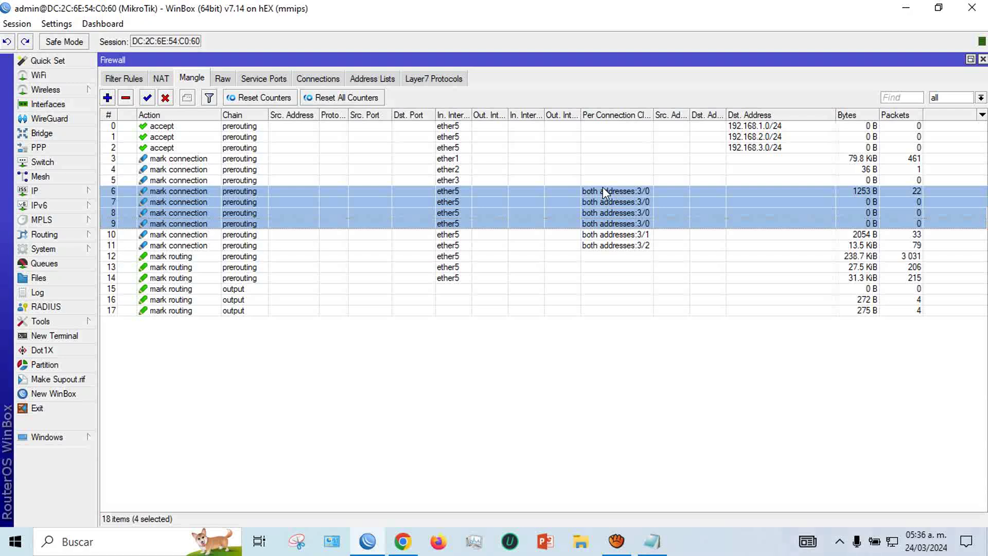
Step: Make one copy of Mangle rule 11, which marks connections as ether3_Conn
left_click(603, 246)
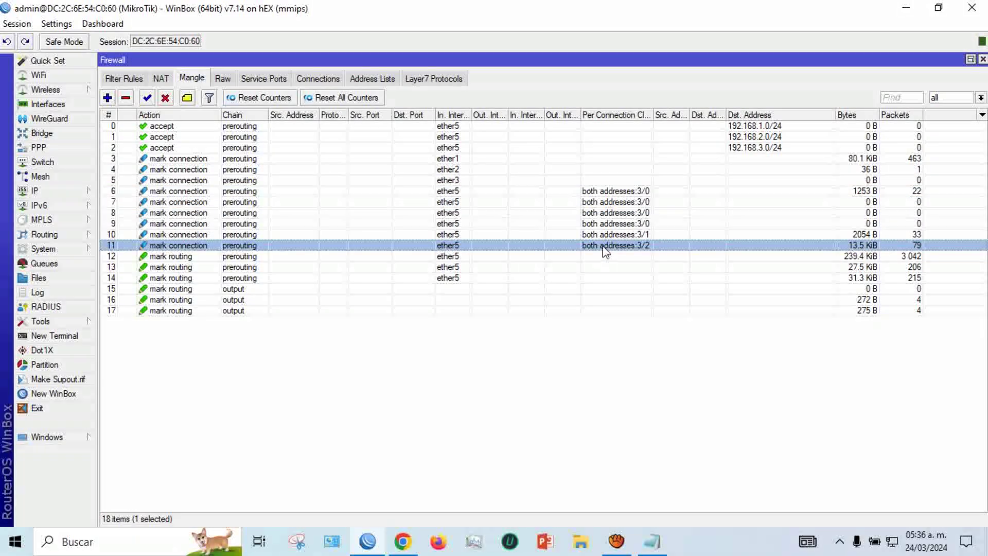
double_click(603, 247)
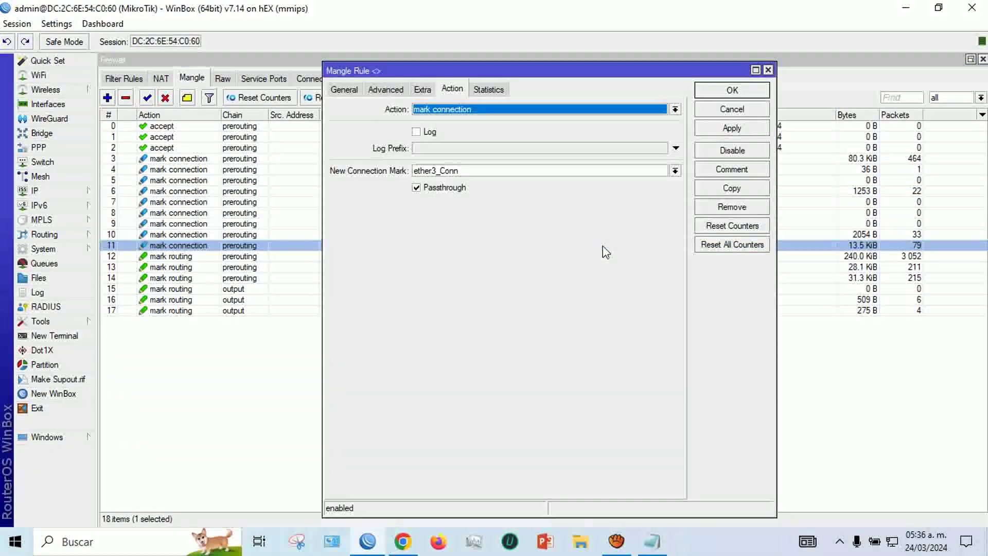
left_click(719, 189)
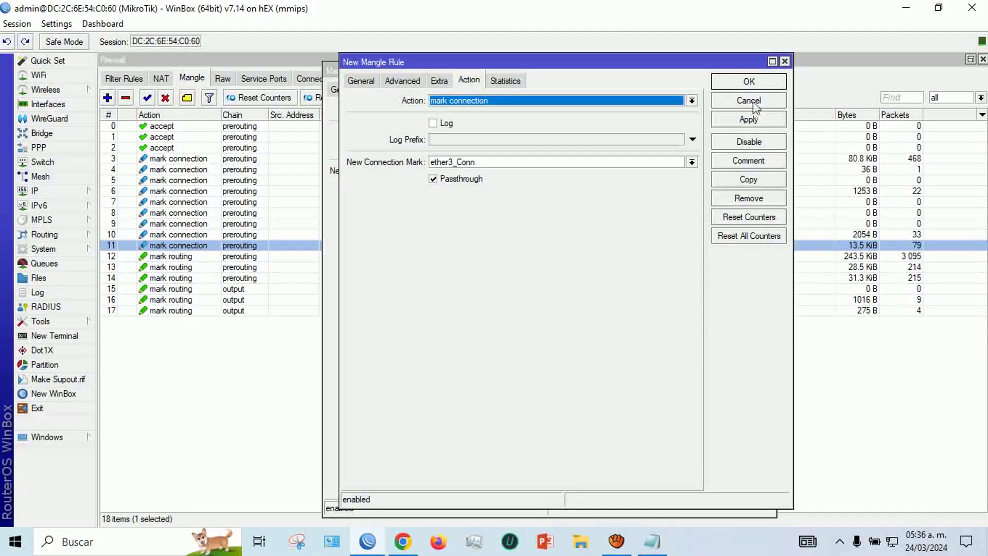
left_click(749, 83)
left_click(733, 83)
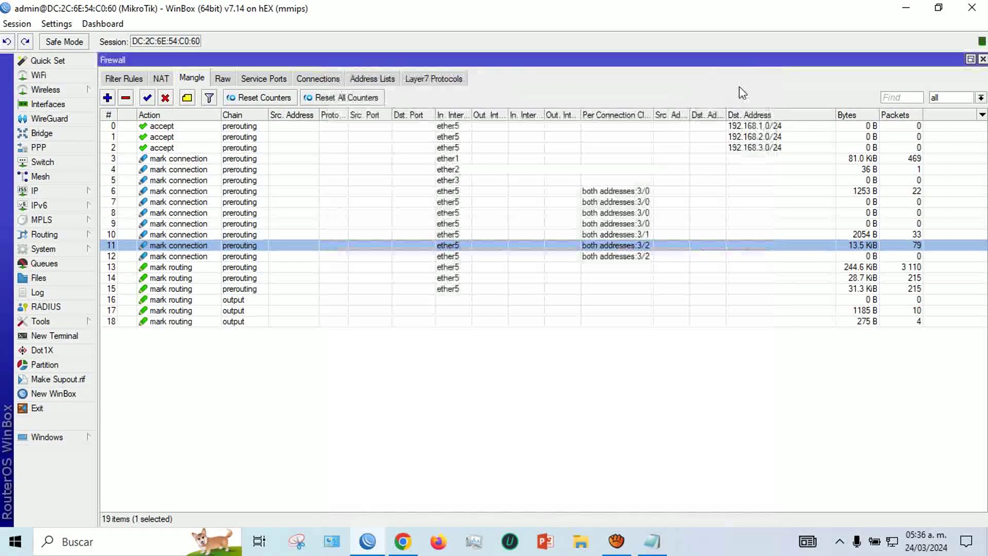
Step: Go through Mangle rules 6 to 12 one by one to count the rules and examine their per-connection classifier values
left_click(630, 193)
left_click(629, 202)
left_click(628, 213)
left_click(626, 224)
left_click(624, 235)
left_click(623, 246)
left_click(623, 257)
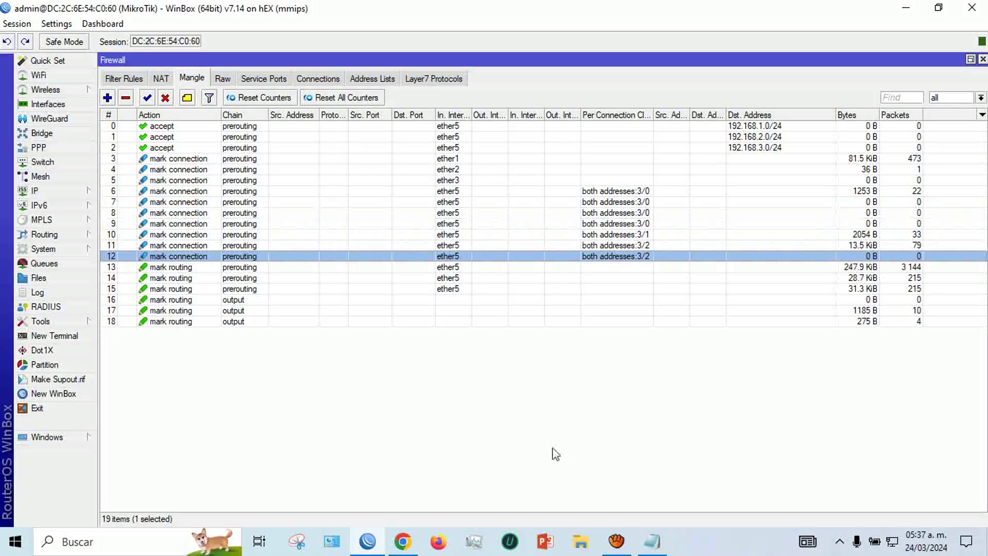
left_click(607, 191)
left_click(599, 203)
left_click(600, 213)
left_click(599, 224)
left_click(600, 235)
left_click(600, 246)
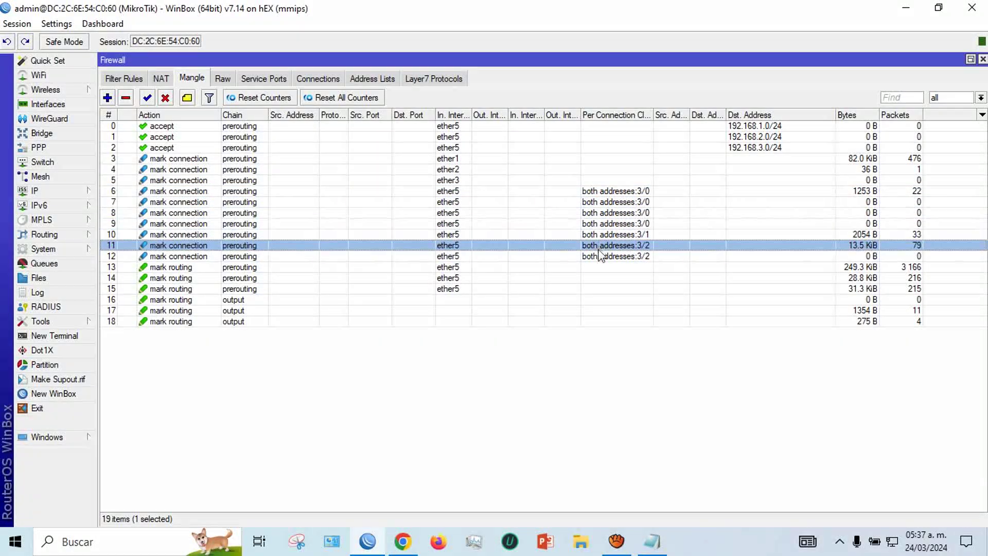
left_click(600, 256)
Step: Set the Per Connection Classifier denominator of Mangle rule 6 to 7, keeping remainder 0, and save the rule
double_click(599, 192)
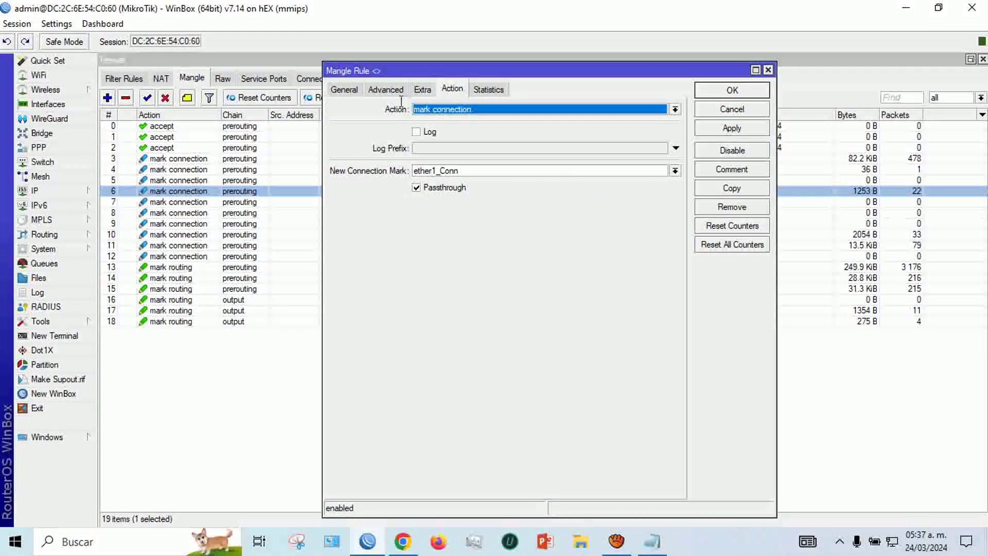
left_click(387, 90)
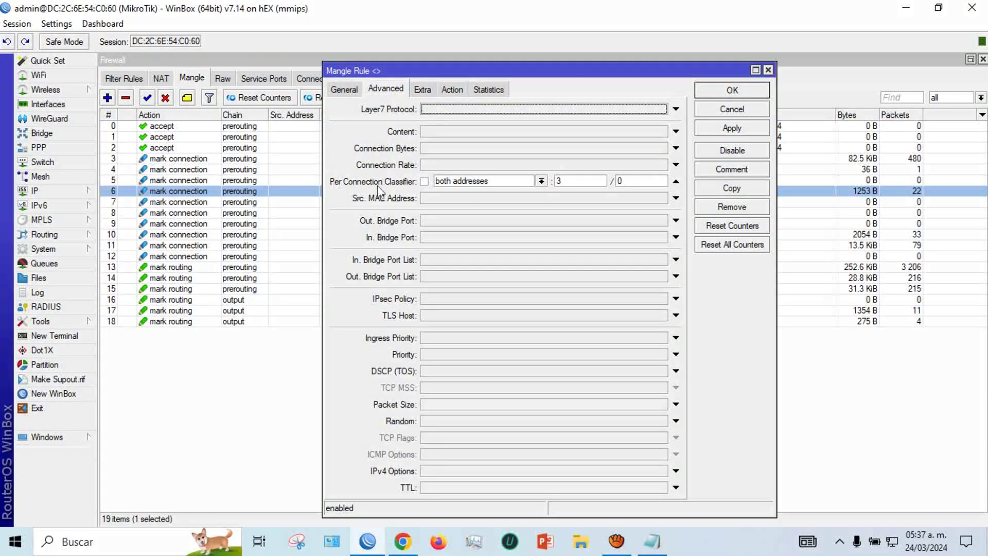
left_click(567, 185)
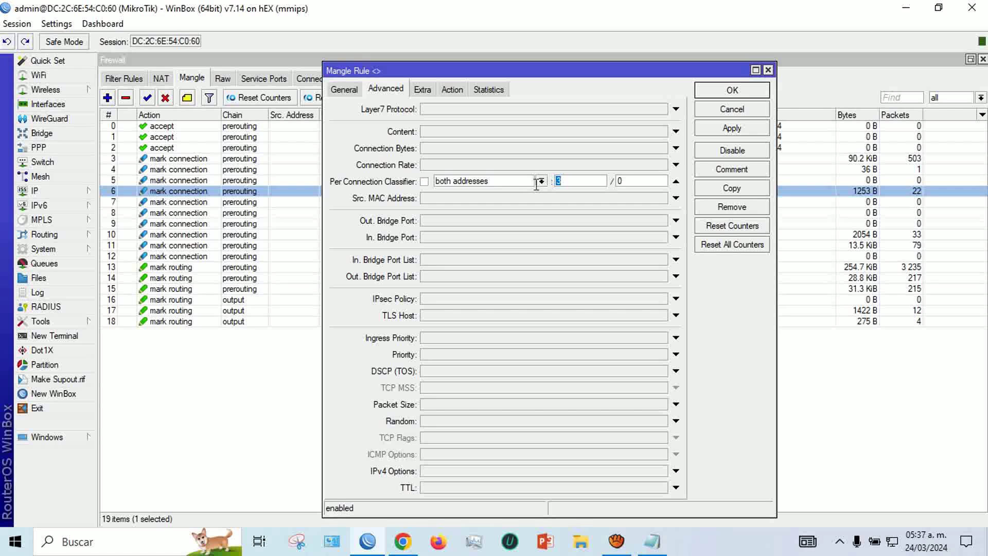
key("XF86AudioLowerVolume")
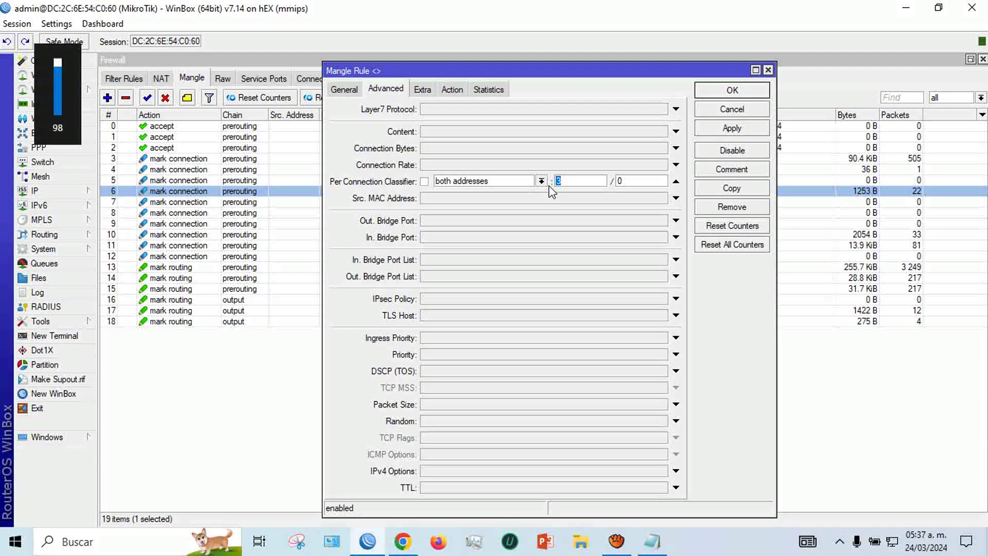
key("BackSpace")
type("7")
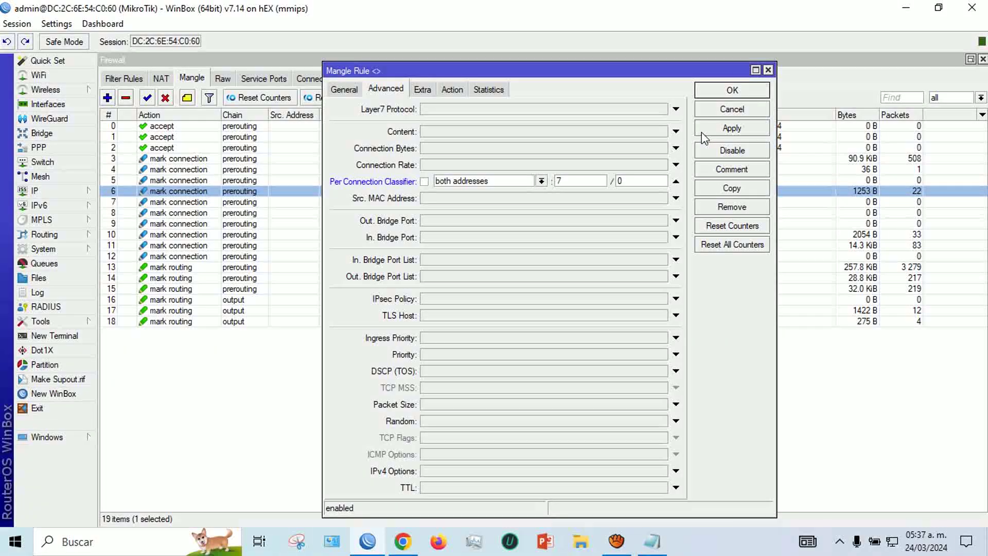
left_click(708, 94)
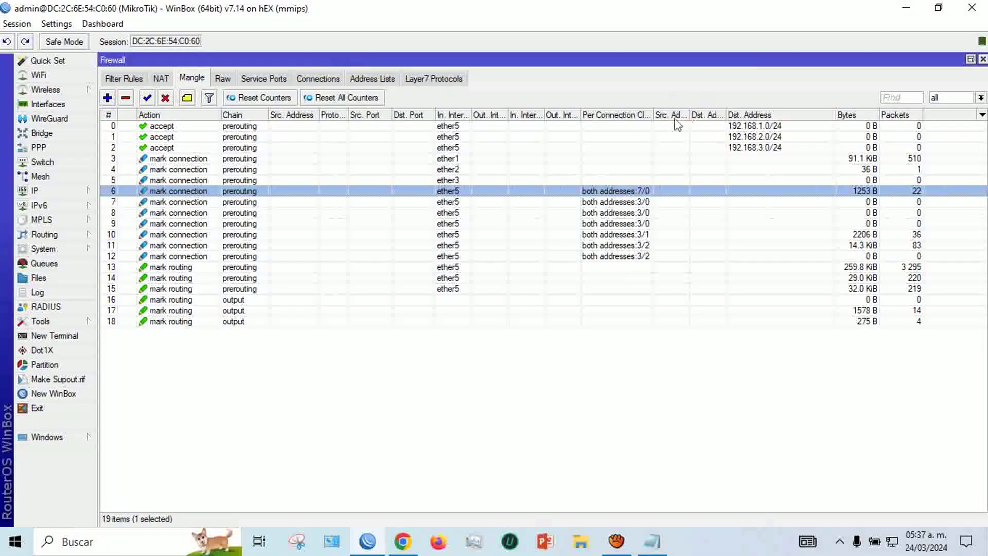
Step: Set the Per Connection Classifier of Mangle rule 7 to both addresses 7/1 and save the rule
double_click(614, 199)
left_click_drag(561, 183, 546, 190)
type("7")
double_click(621, 181)
type("1")
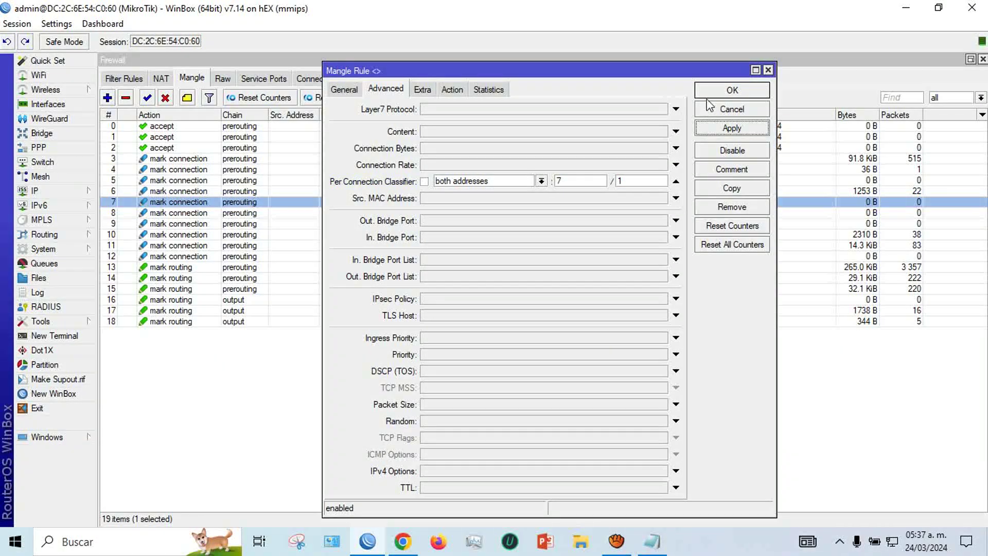
left_click(708, 95)
Step: Set the Per Connection Classifier of Mangle rule 8 to both addresses 7/2 and save the rule
double_click(613, 213)
left_click(565, 184)
double_click(552, 184)
type("7")
double_click(620, 180)
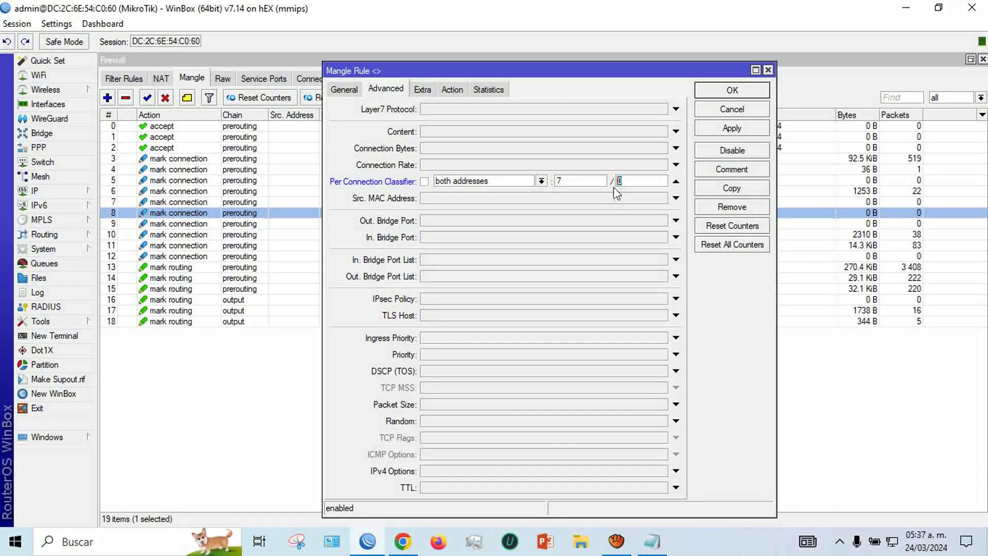
type("2")
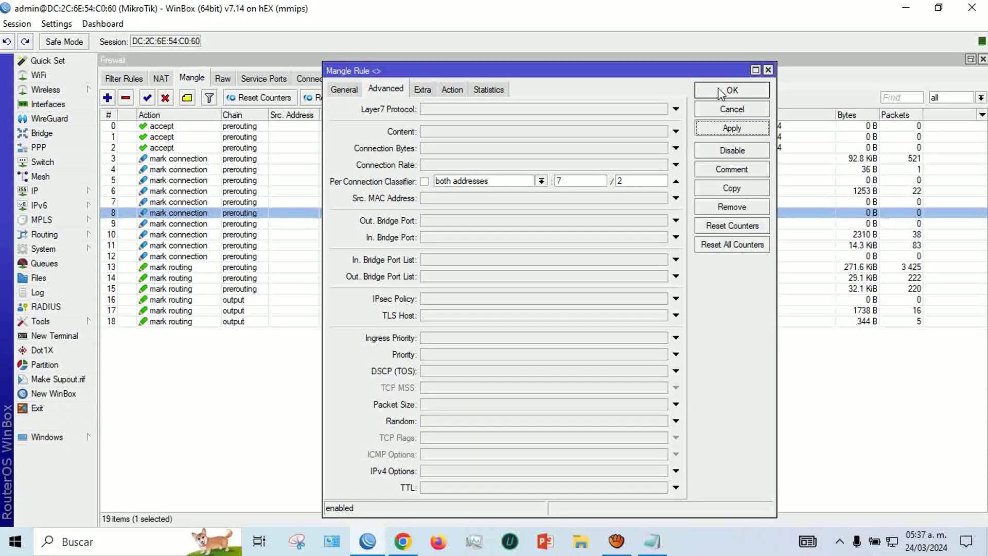
left_click(710, 90)
Step: Set the Per Connection Classifier of Mangle rule 9 to both addresses 7/3 and save the rule
double_click(632, 224)
double_click(548, 184)
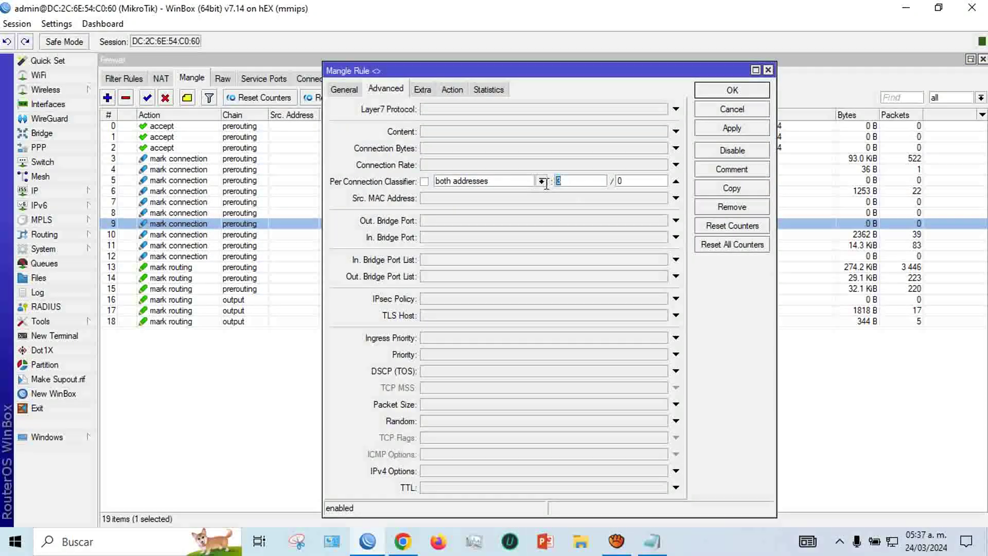
type("7")
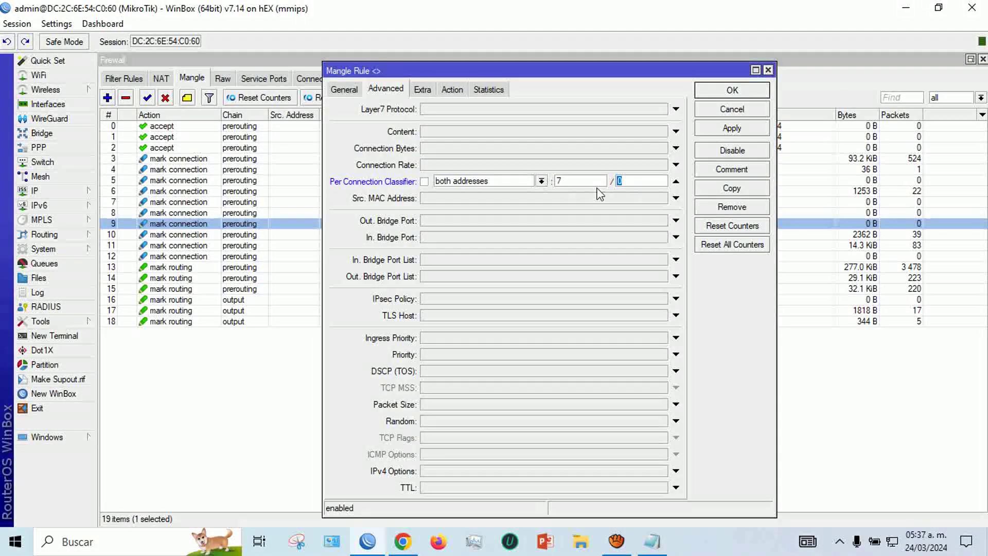
left_click(731, 128)
left_click(726, 92)
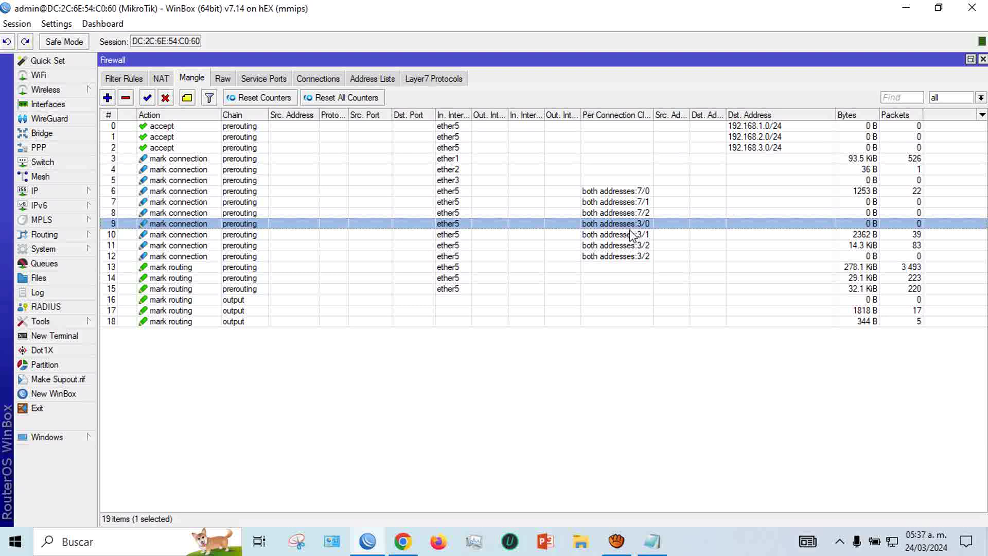
Step: Set the Per Connection Classifier of Mangle rule 10 to both addresses 7/4 and save the rule
double_click(630, 234)
left_click(762, 92)
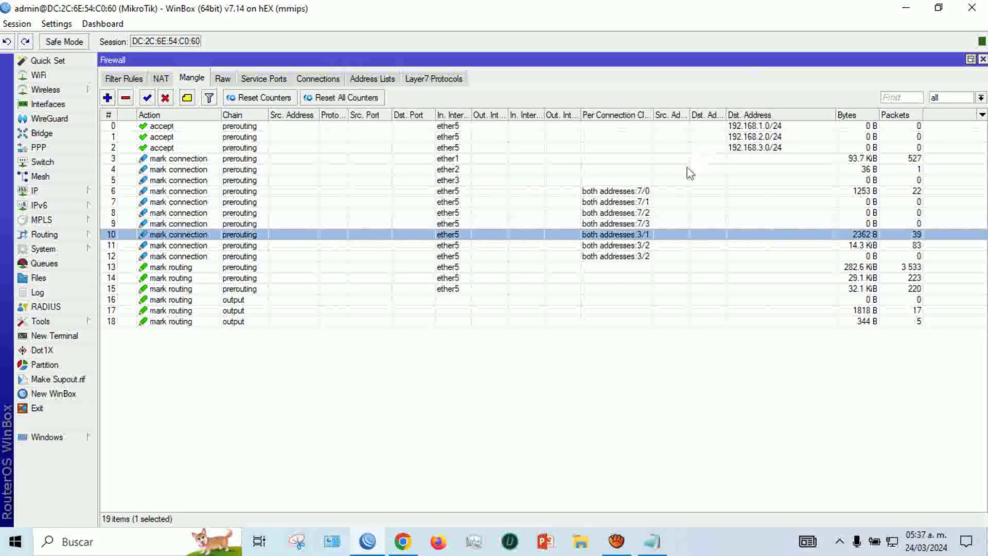
double_click(647, 234)
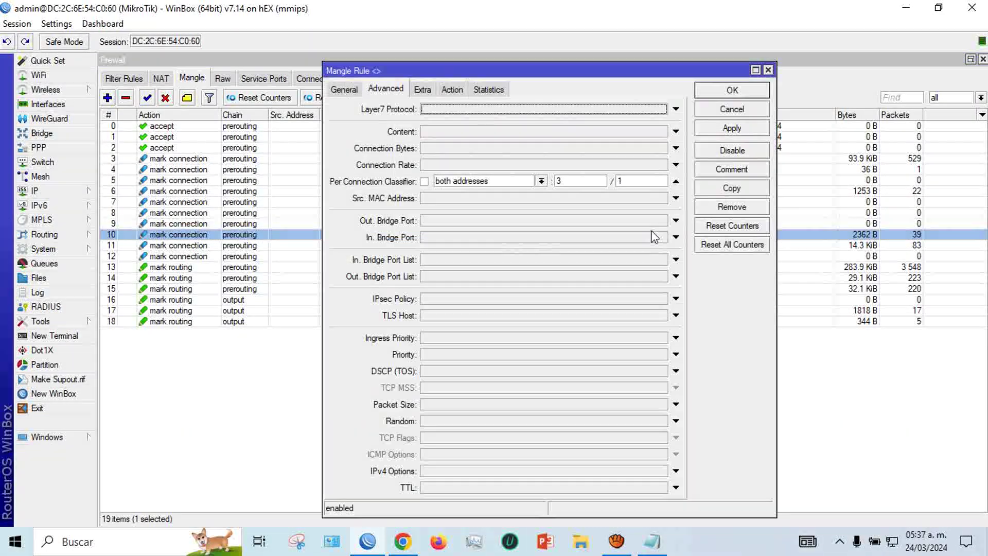
type("7")
key("Tab")
type("4")
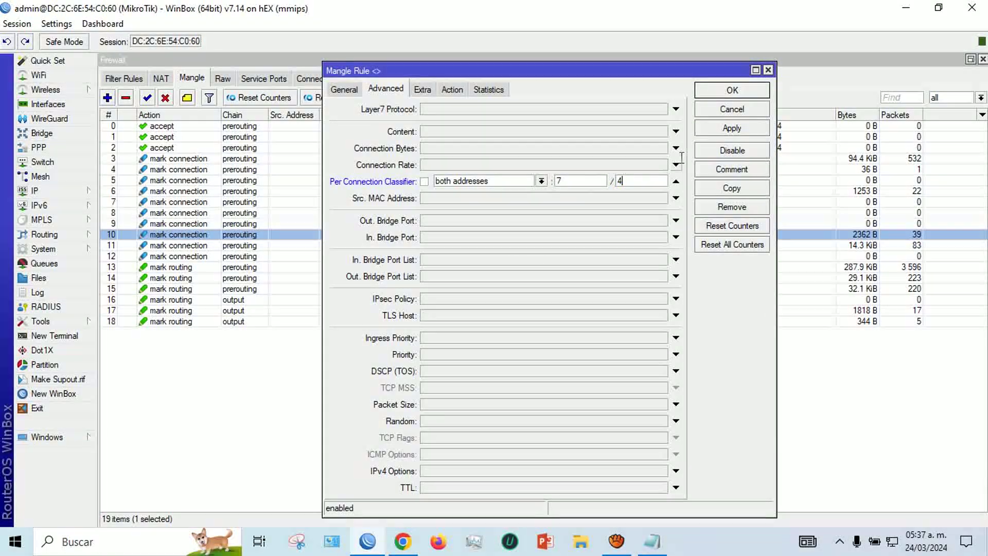
left_click(724, 128)
left_click(719, 107)
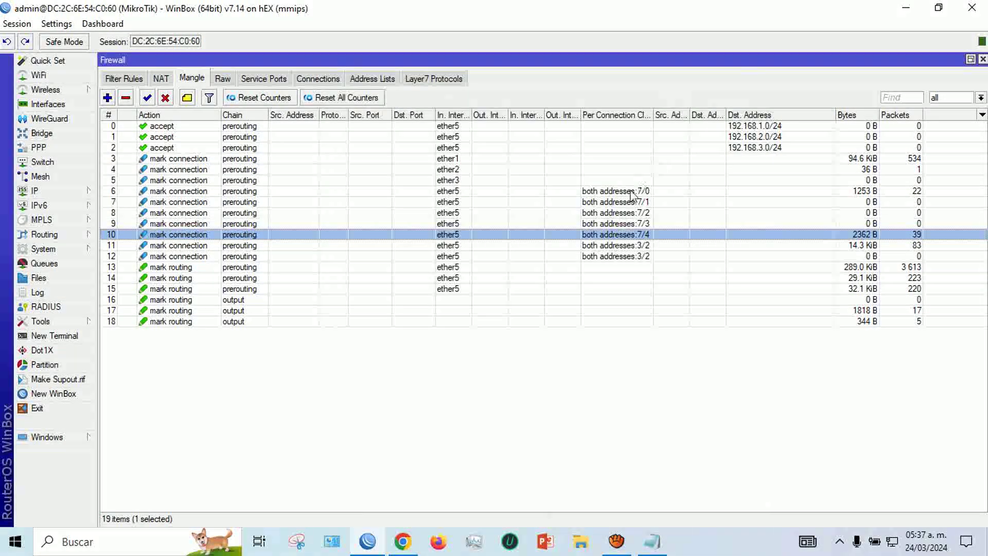
Step: Set the Per Connection Classifier of Mangle rule 11 to both addresses 7/5 and save the rule
double_click(618, 245)
double_click(602, 181)
type("7")
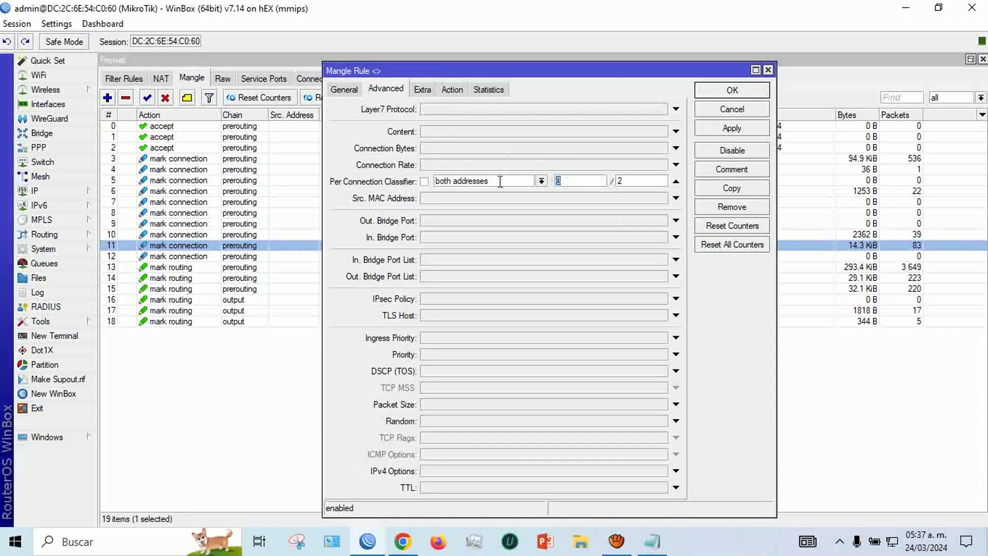
key("Tab")
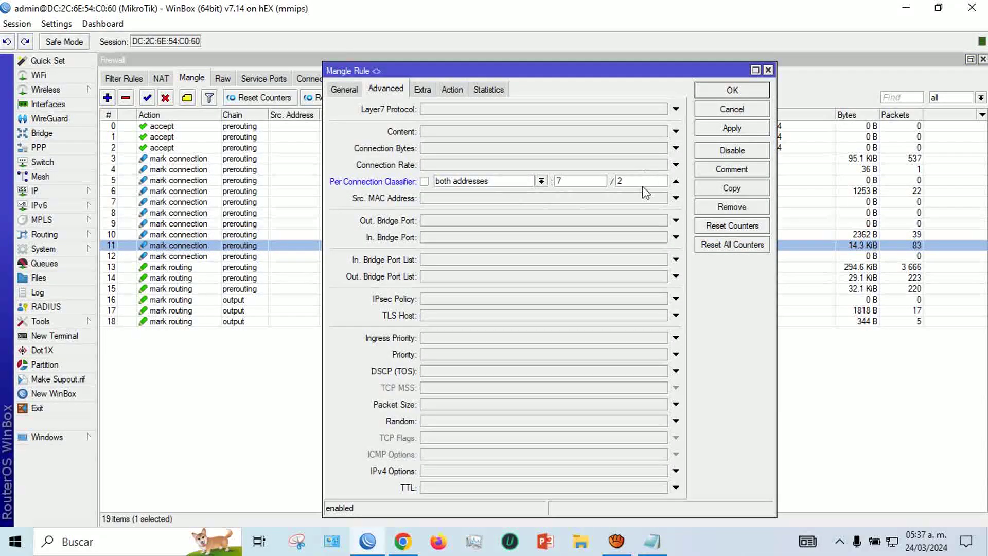
type("5")
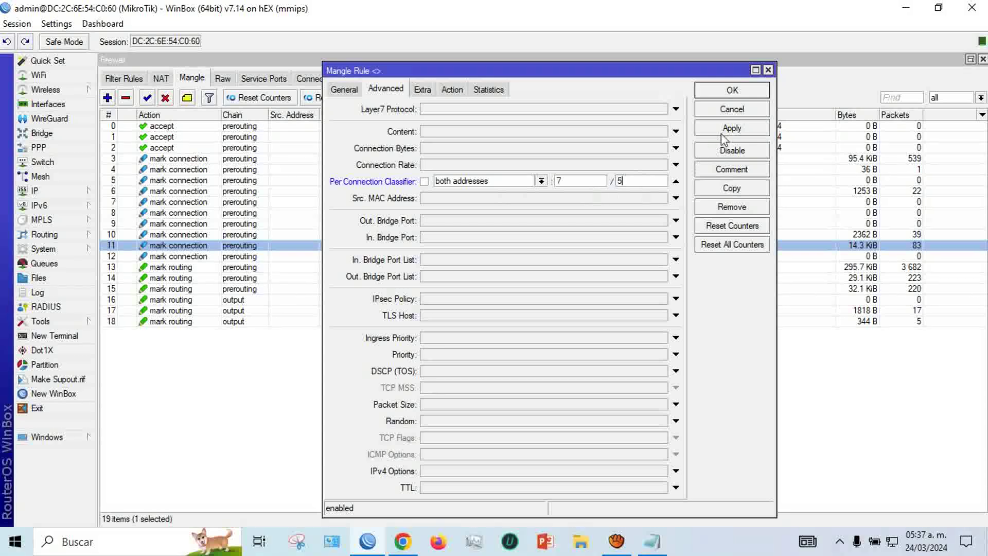
left_click(732, 91)
Step: Set the Per Connection Classifier of Mangle rule 12 to both addresses 7/6 and save the rule
double_click(627, 264)
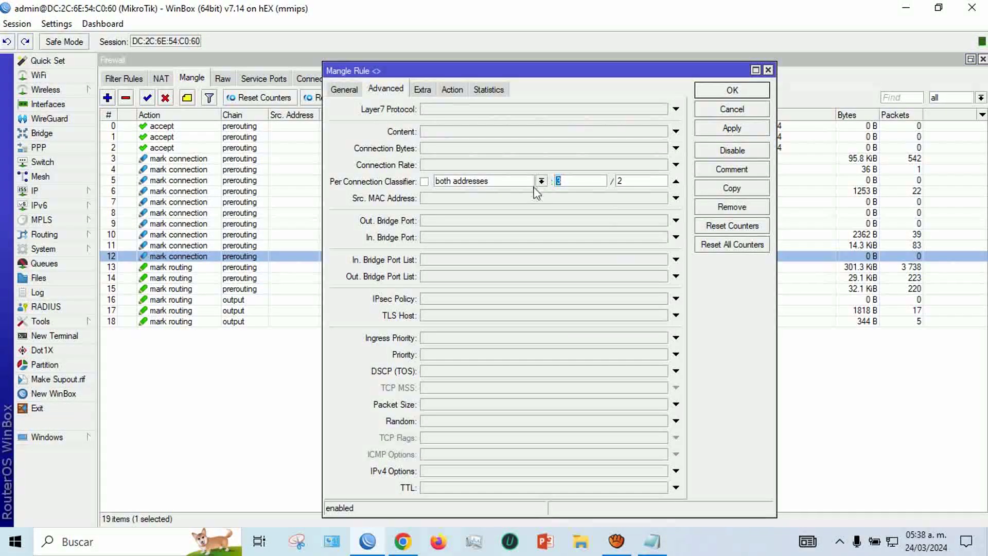
type("7")
key("Tab")
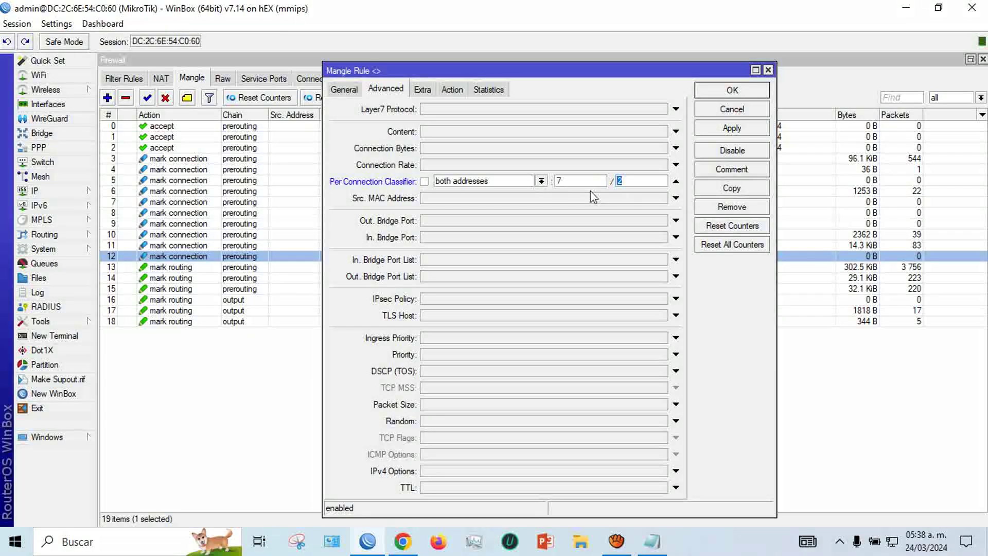
type("6")
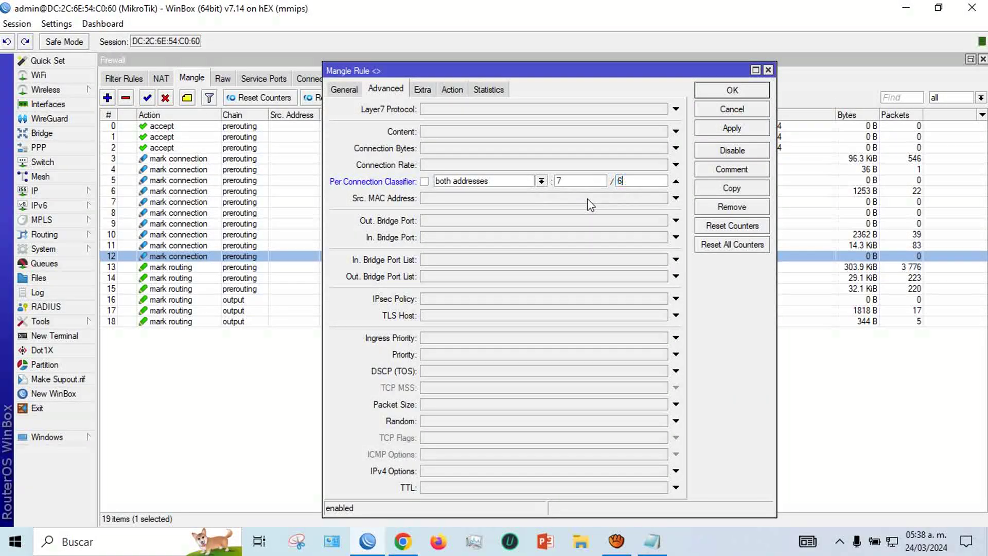
left_click(706, 130)
left_click(708, 98)
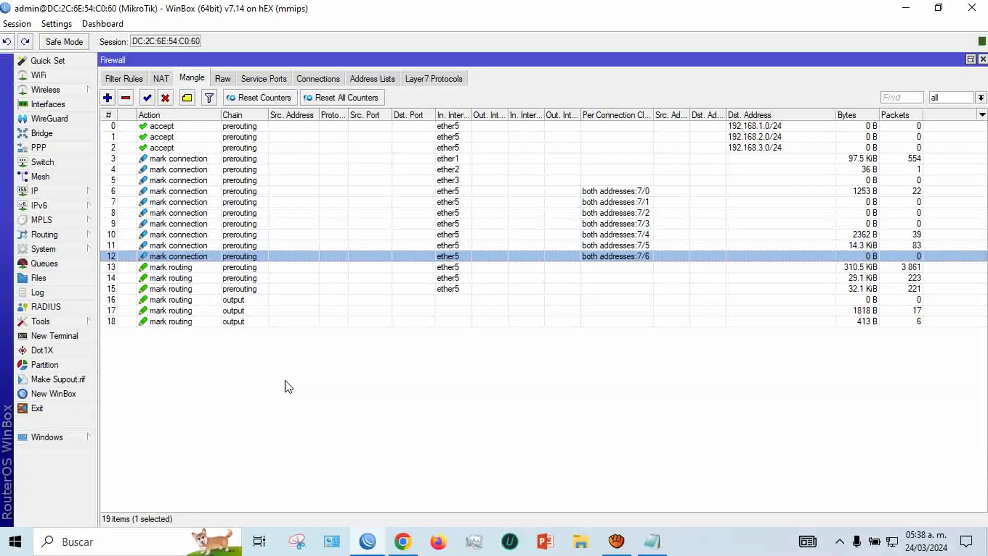
Step: Remove Mangle rules 6 to 12, the mark-connection rules that have a per-connection classifier
left_click(600, 193)
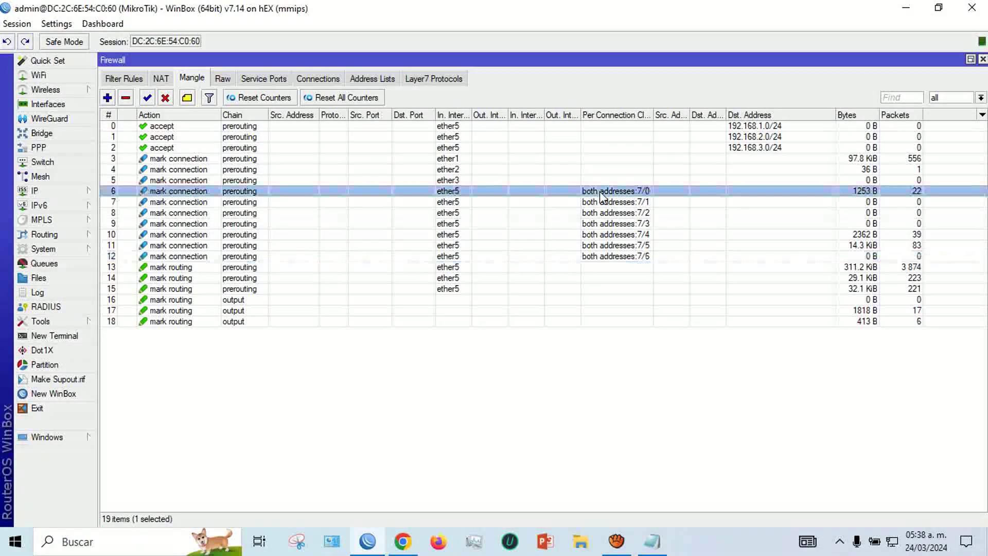
key("shift+Down")
key("shift+Down")
key("shift+Down")
key("shift+Down")
key("shift+Down")
key("shift+Down")
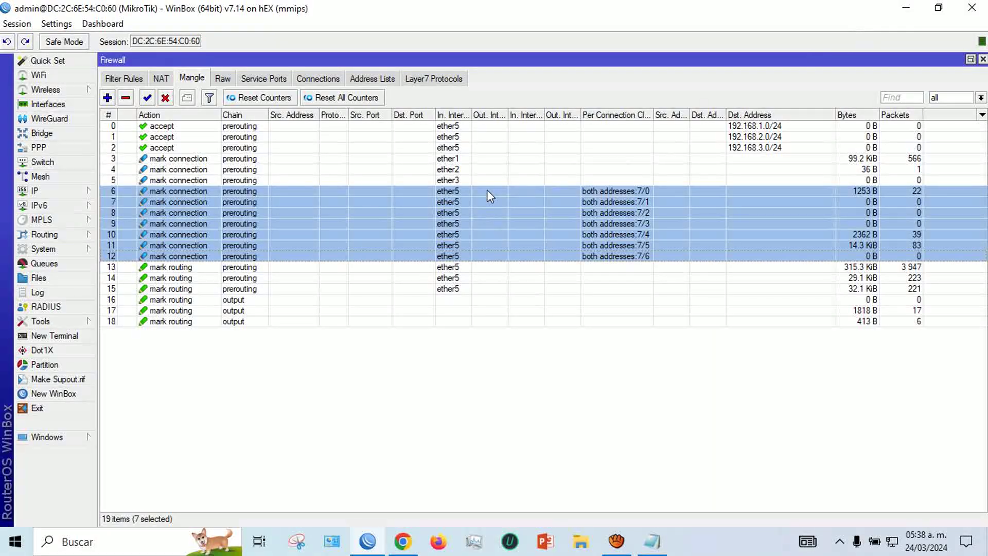
left_click(127, 98)
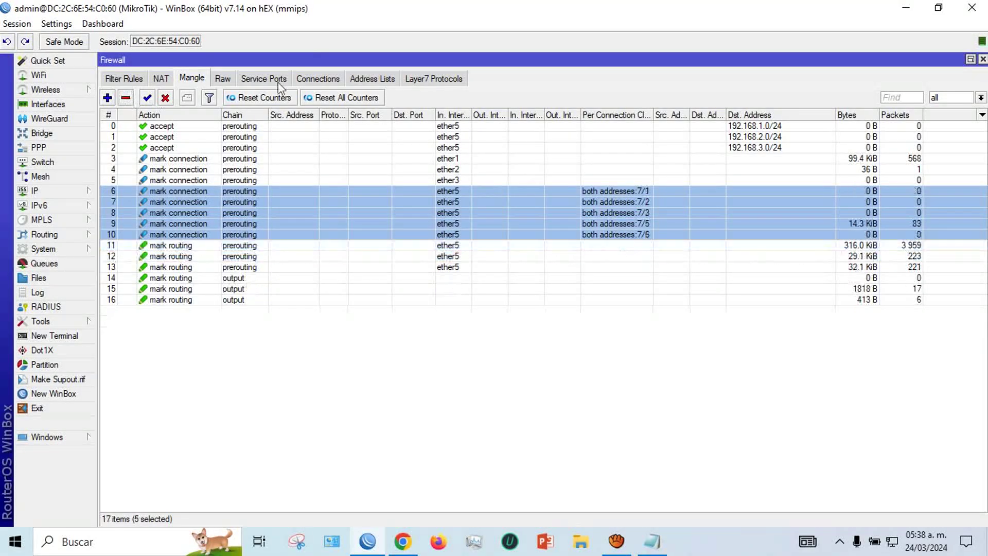
left_click(905, 9)
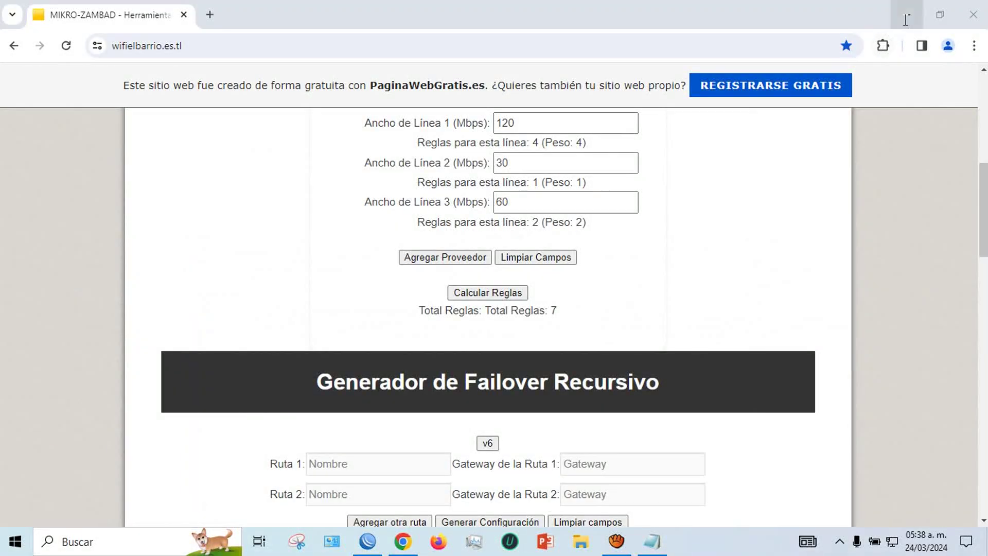
left_click(906, 12)
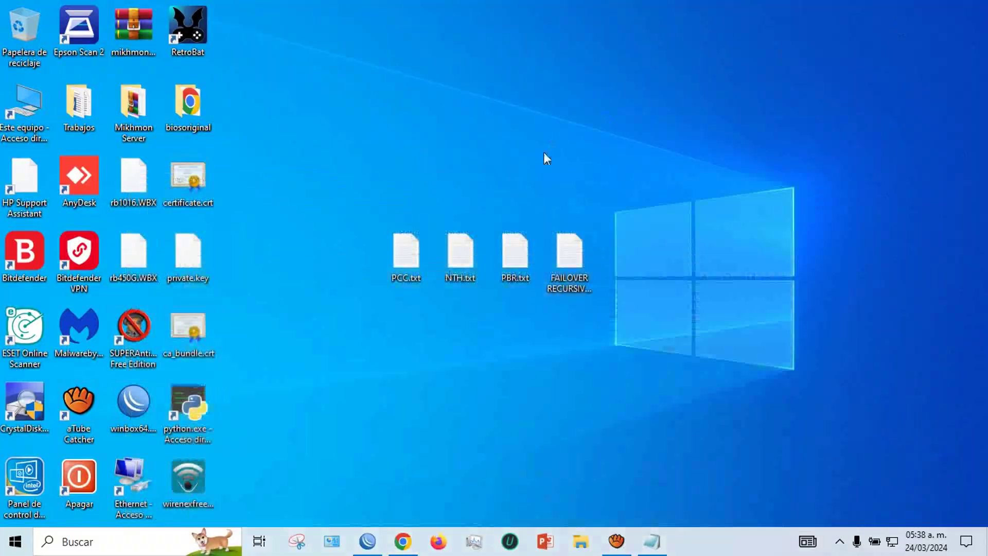
double_click(407, 257)
left_click(731, 113)
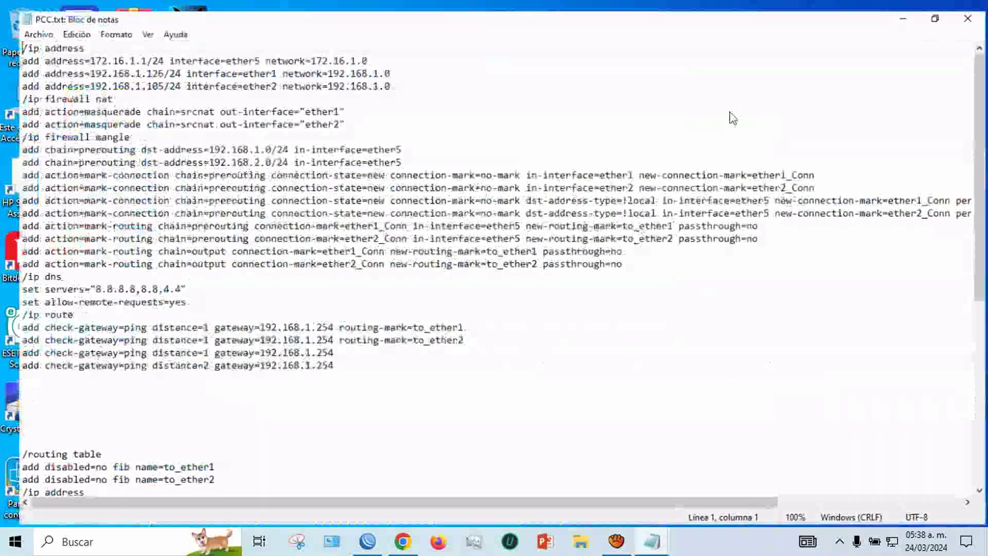
scroll(499, 216, "down", 4)
scroll(898, 33, "up", 3)
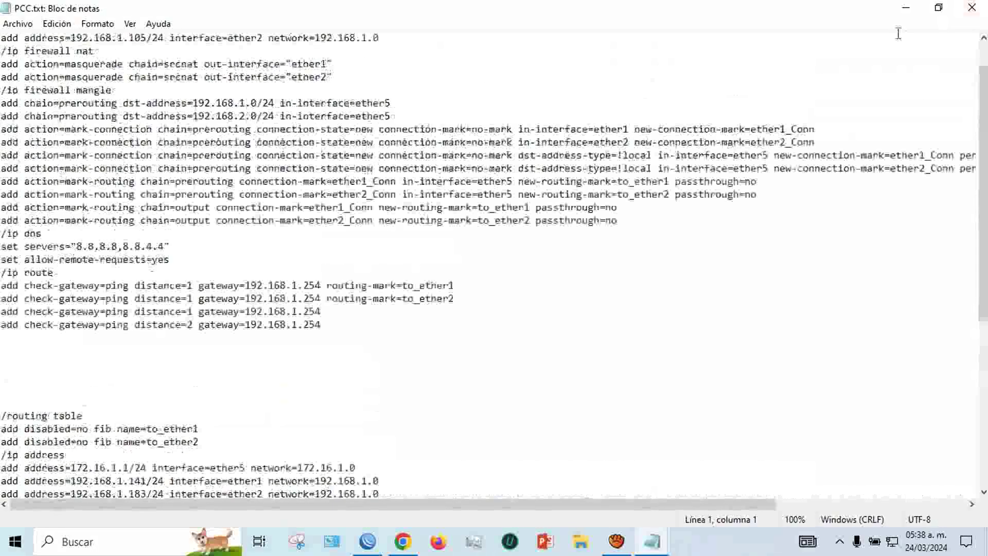
left_click(972, 7)
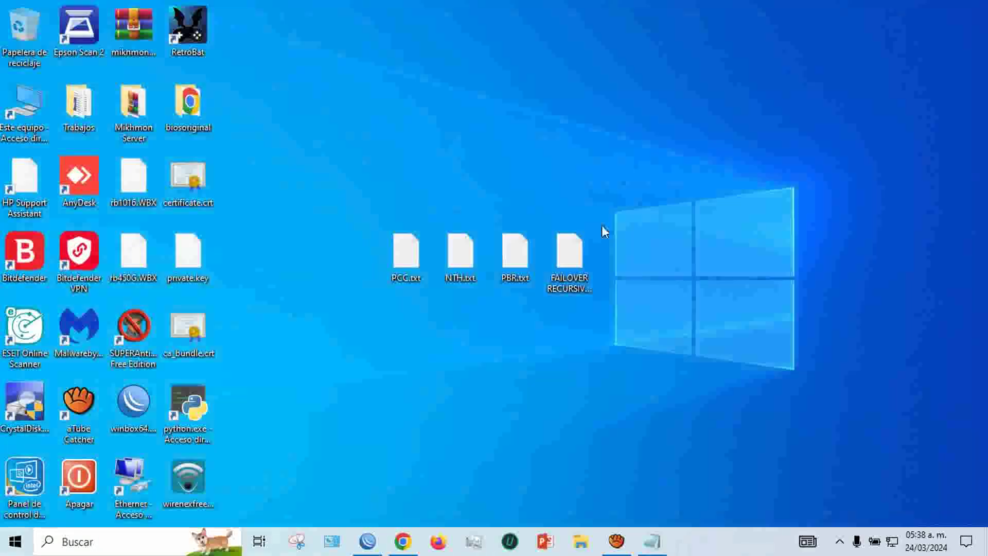
Step: In the unsaved PCC.txt script already open in Notepad, copy the mangle line that marks ether1_Conn with classifier both-addresses:3/0
left_click(654, 541)
scroll(432, 198, "up", 1)
scroll(431, 198, "down", 1)
scroll(432, 199, "up", 2)
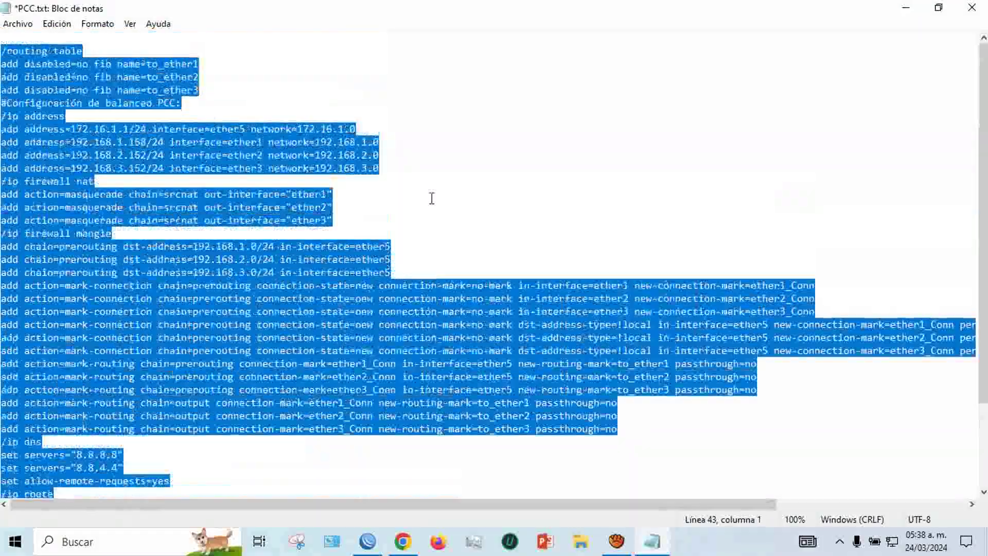
left_click(432, 198)
scroll(435, 201, "down", 3)
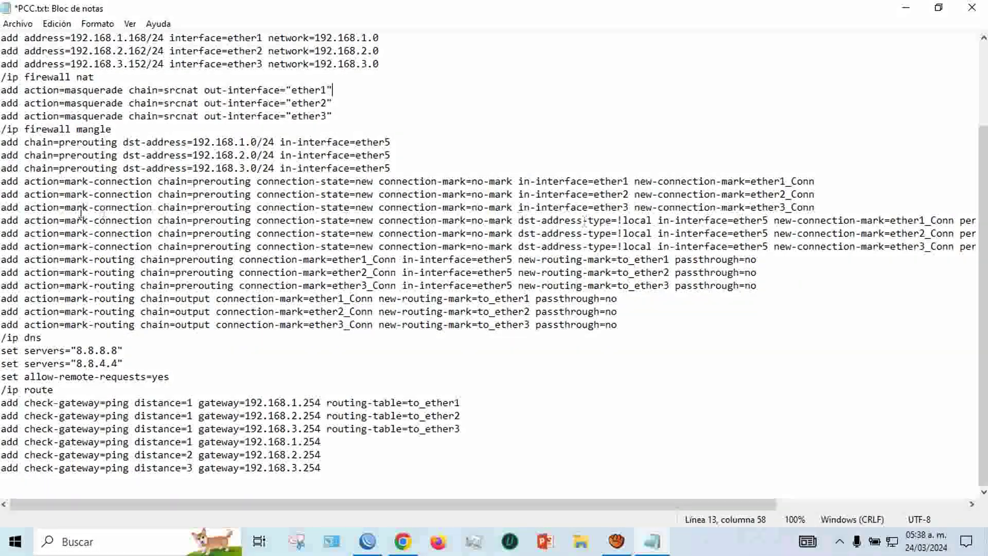
left_click_drag(2, 220, 980, 220)
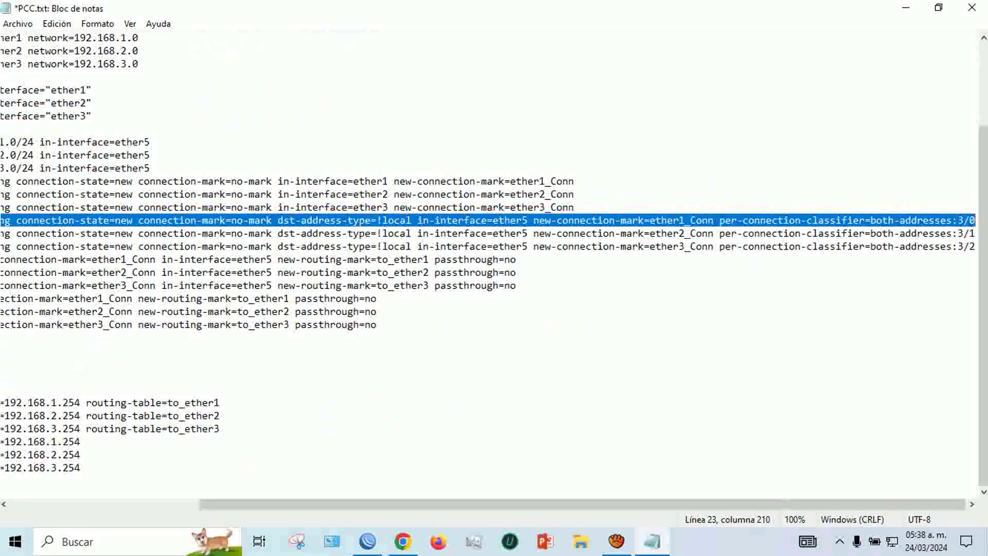
right_click(730, 218)
left_click(767, 263)
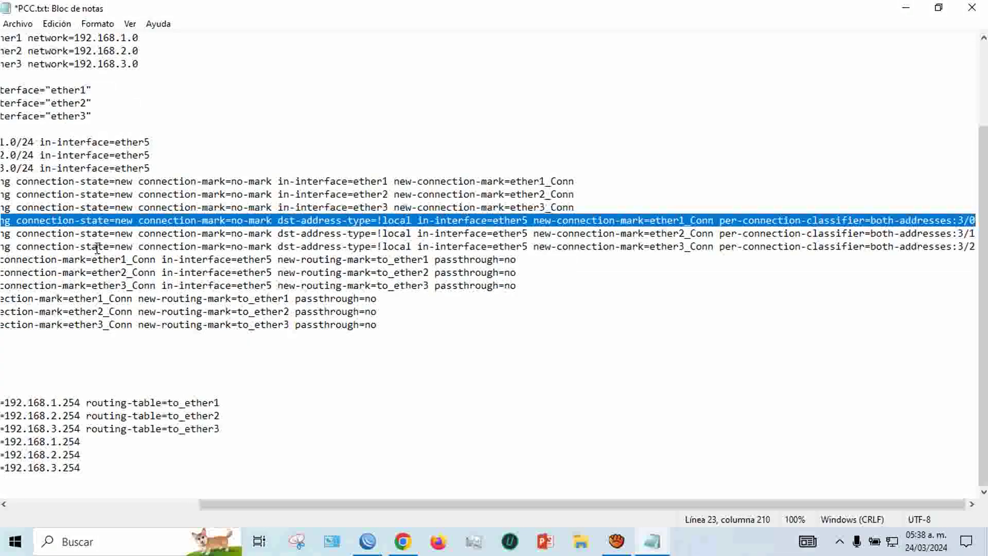
Step: Add three copies of the ether1_Conn classifier line on new lines directly beneath the original, before the ether2_Conn classifier line
scroll(72, 238, "left", 5)
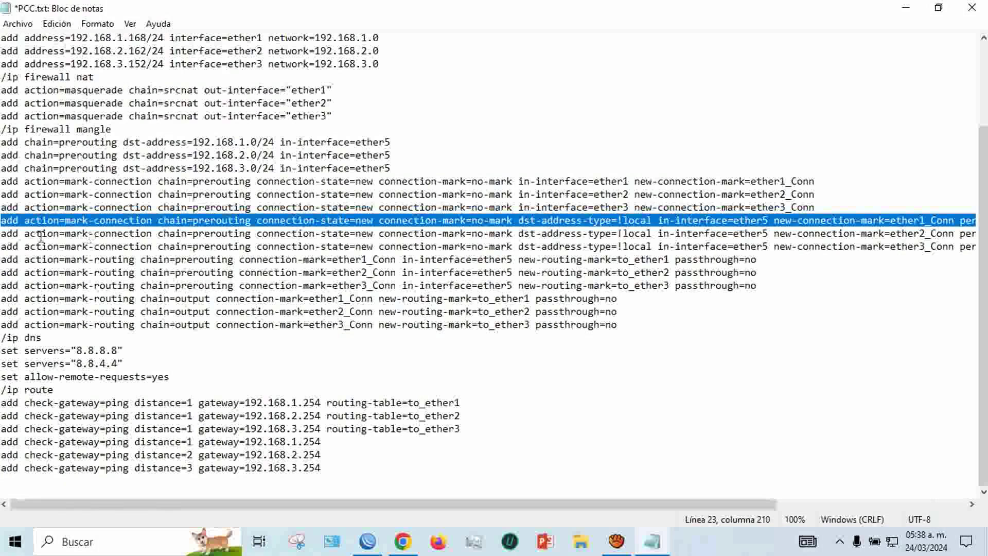
key("Right")
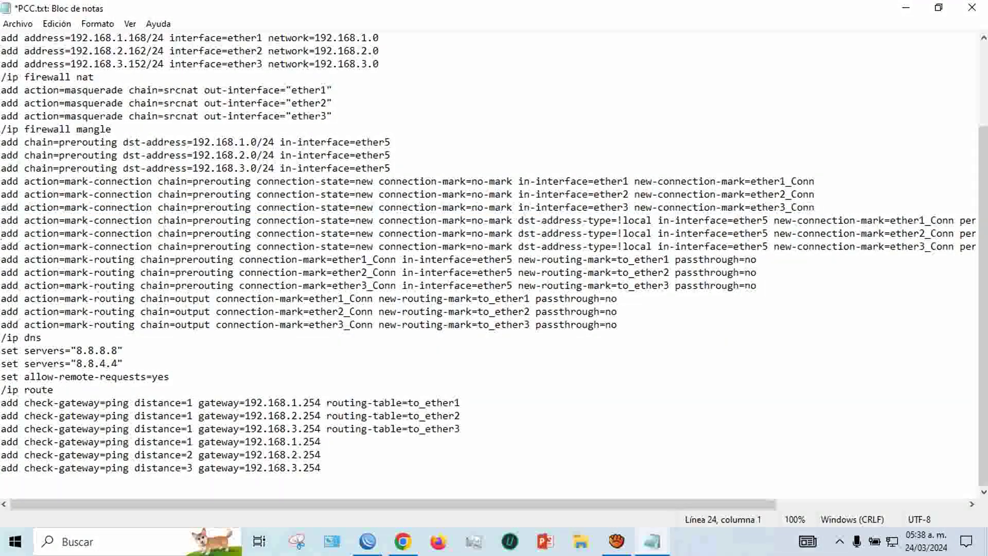
key("Return")
key("Return")
key("Return")
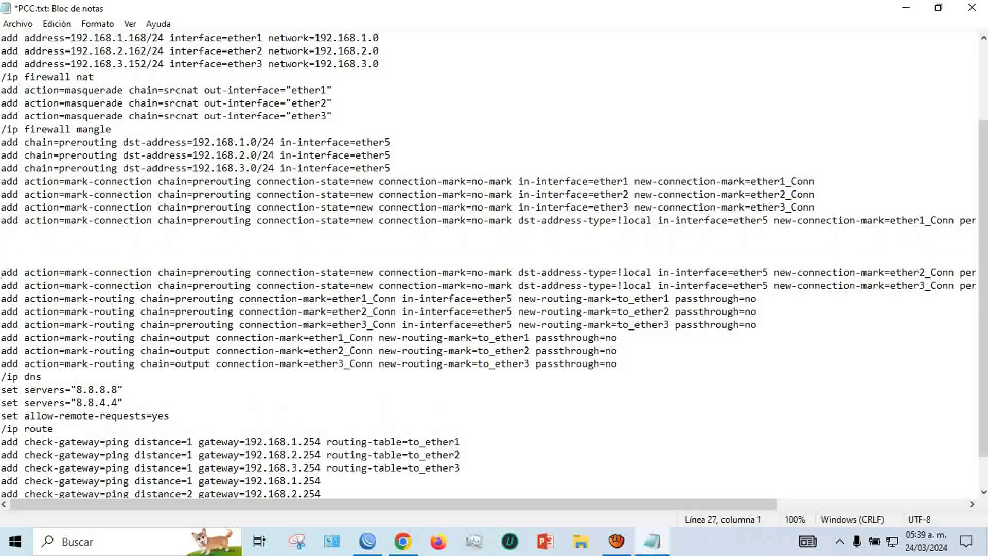
right_click(2, 234)
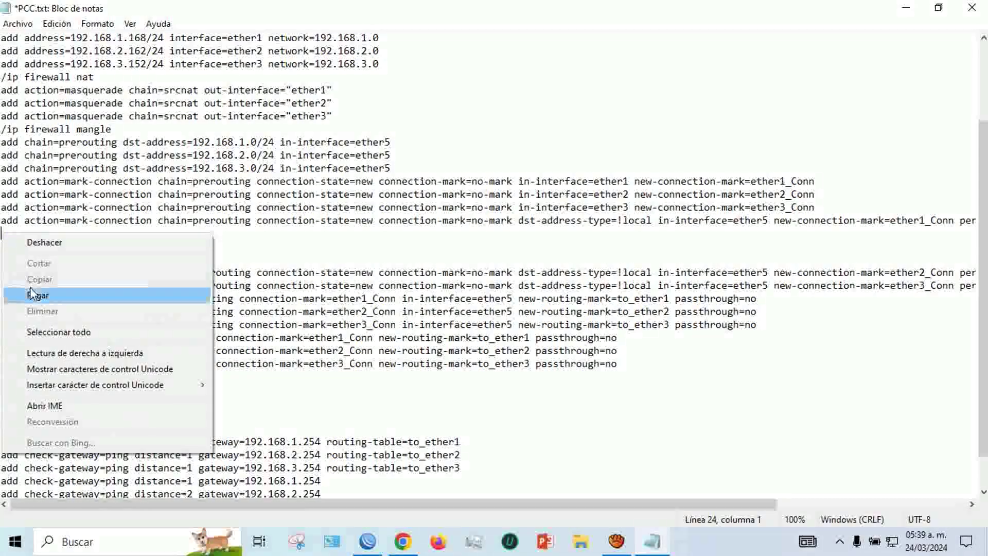
left_click(32, 294)
right_click(10, 249)
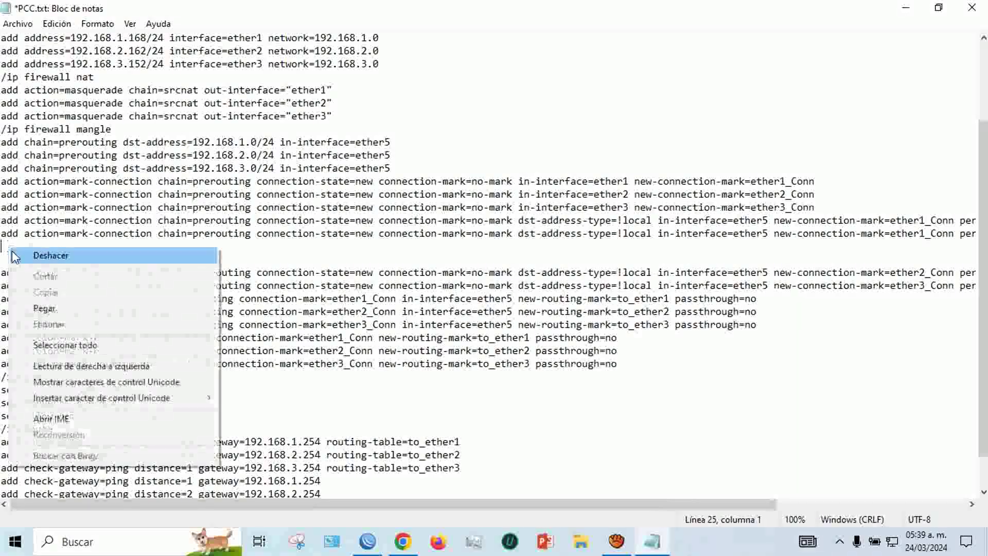
left_click(44, 309)
key("Return")
right_click(15, 258)
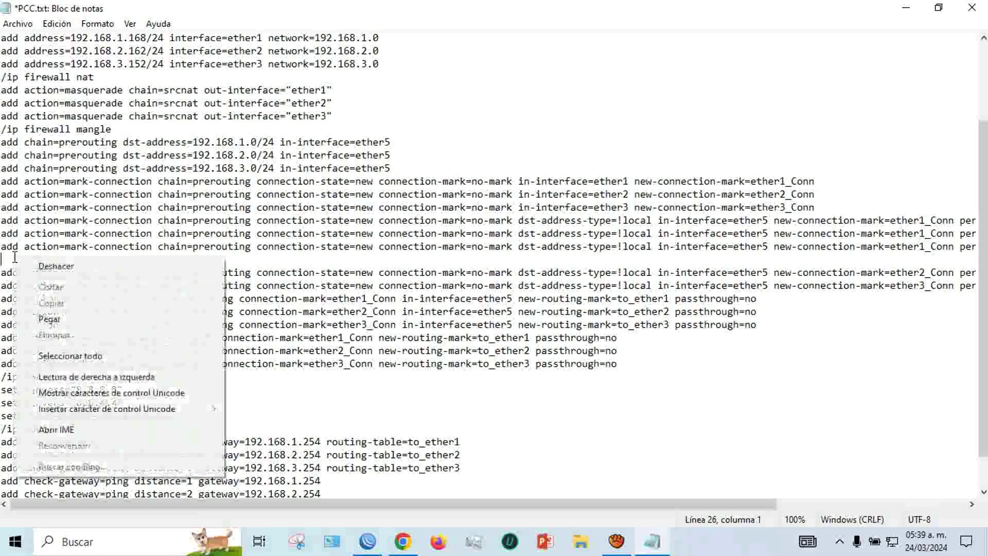
left_click(49, 319)
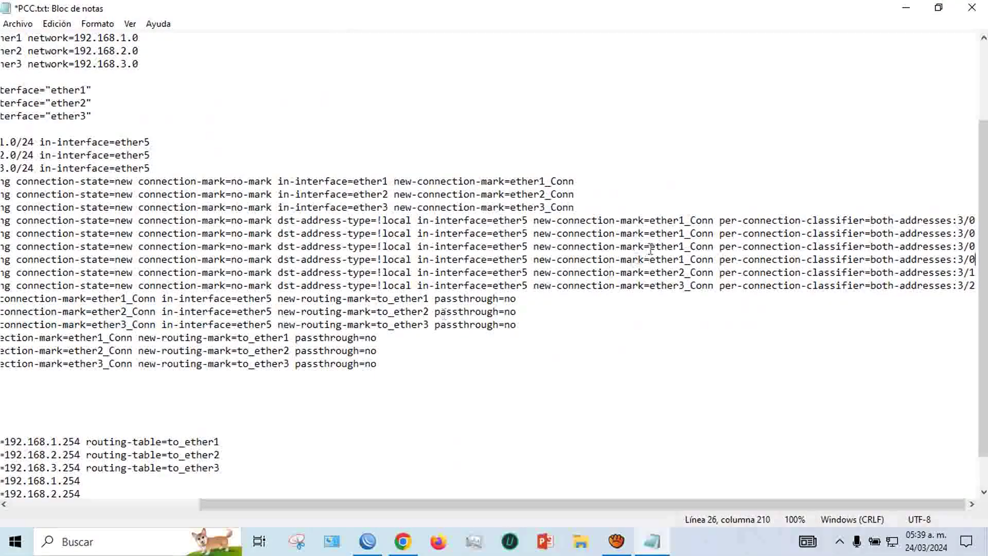
Step: Copy the entire mangle line that marks ether3_Conn with classifier both-addresses:3/2
key("Down")
key("Home")
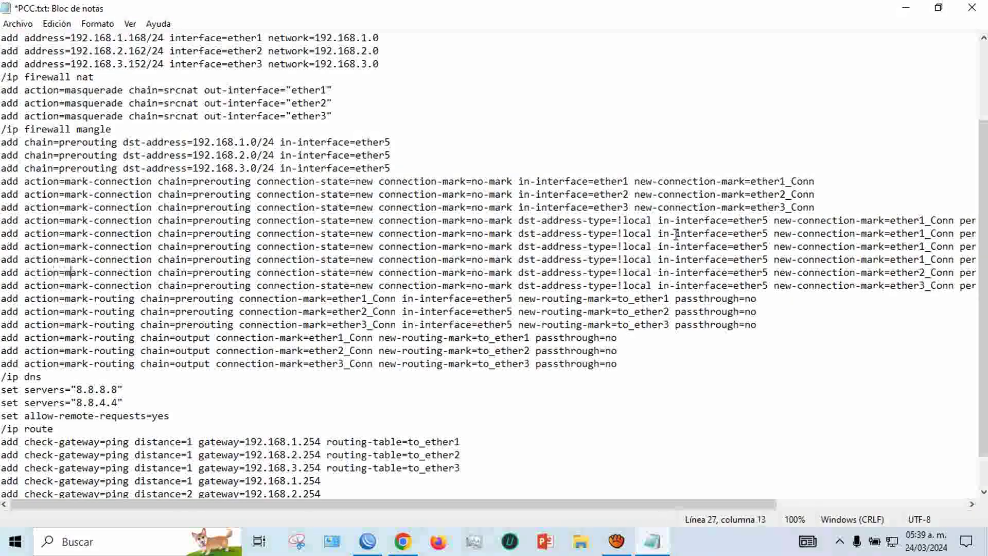
scroll(676, 235, "right", 5)
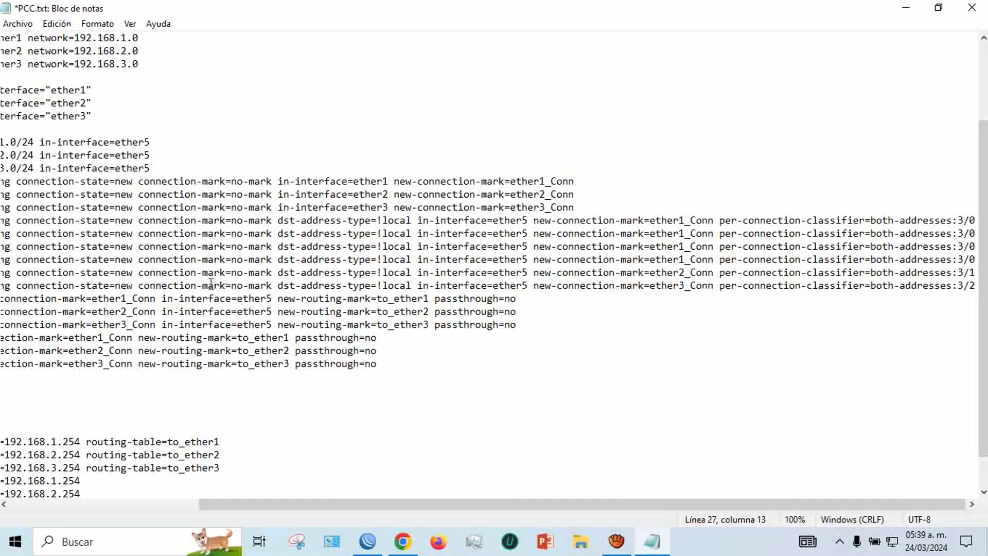
scroll(211, 285, "left", 10)
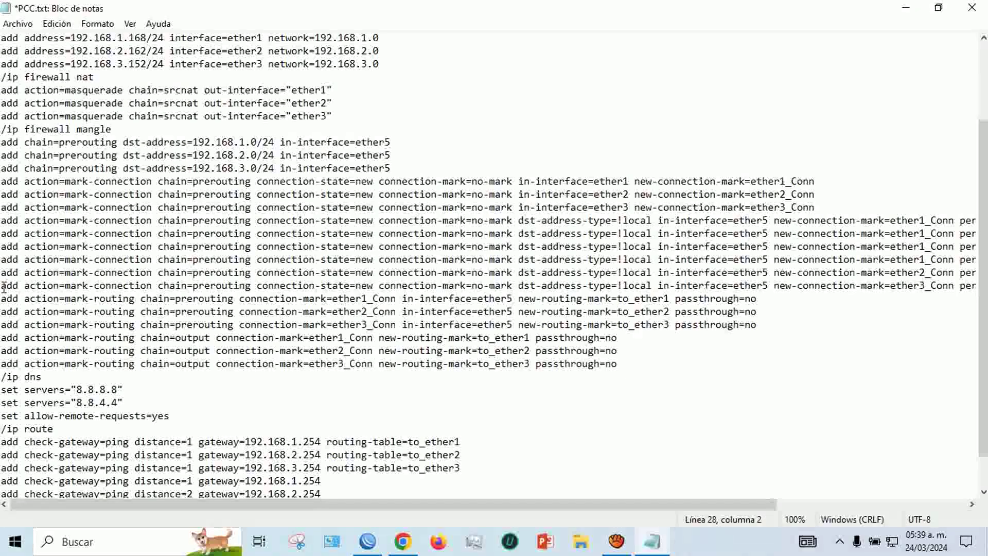
left_click_drag(169, 289, 942, 285)
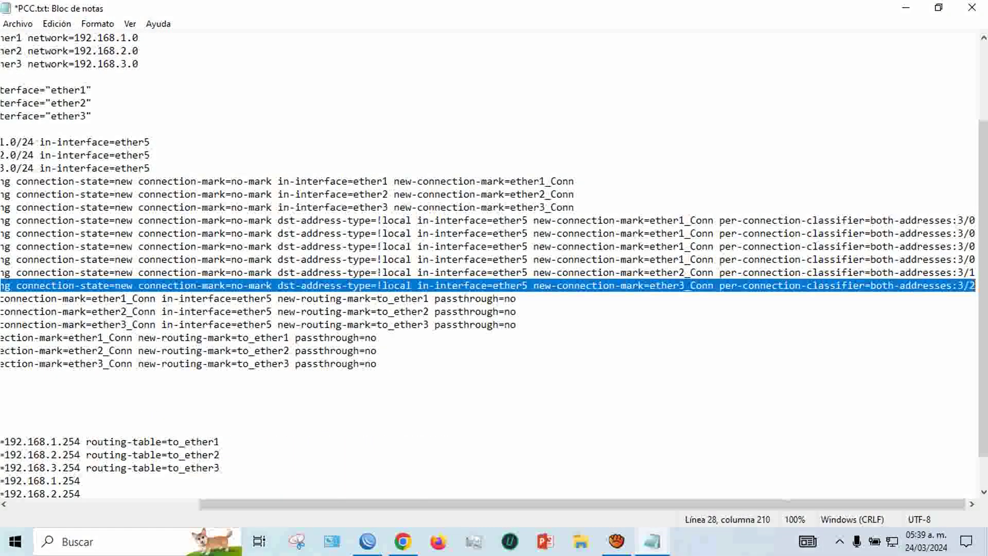
right_click(942, 284)
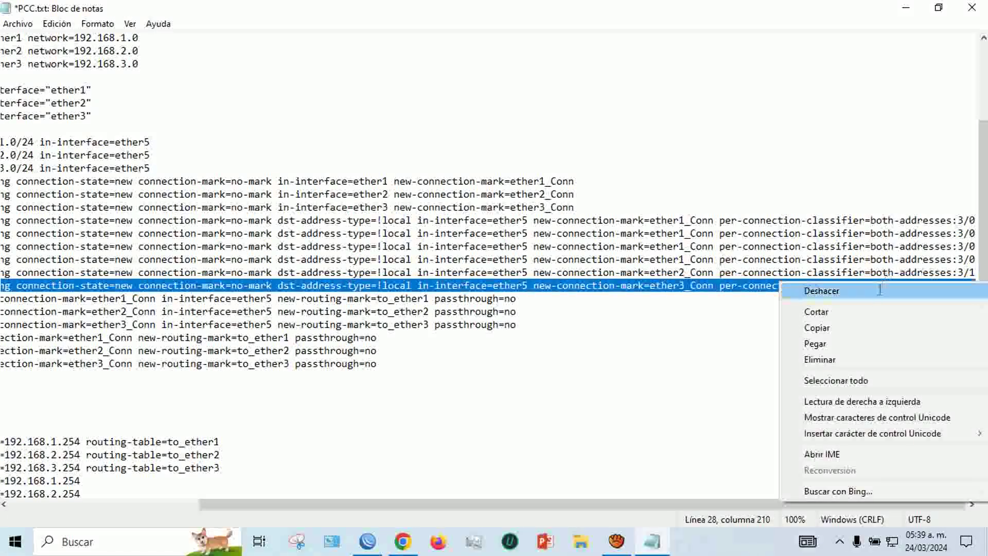
left_click(868, 325)
Step: Add one copy of the ether3_Conn classifier line on a new line directly beneath the original, before the mark-routing lines
scroll(309, 309, "left", 10)
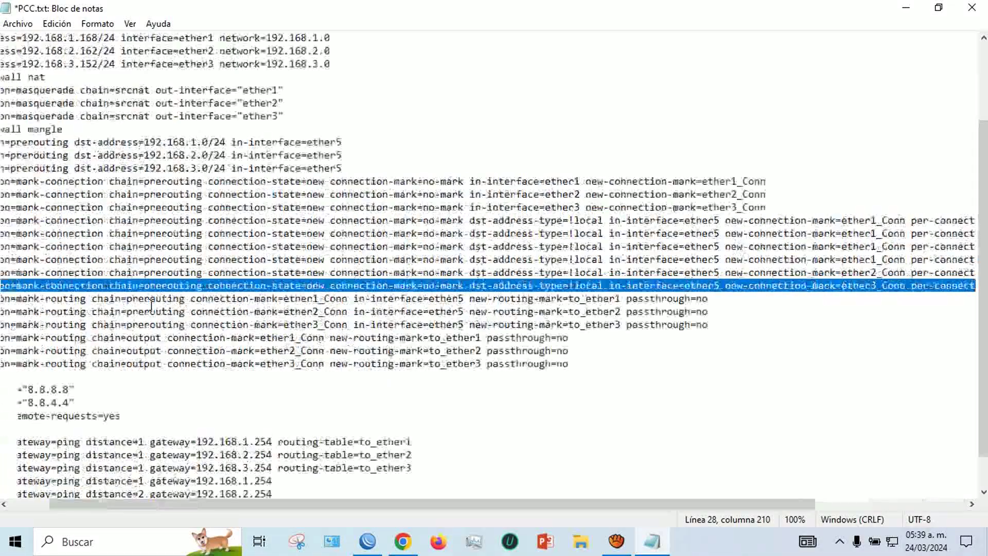
scroll(151, 305, "left", 1)
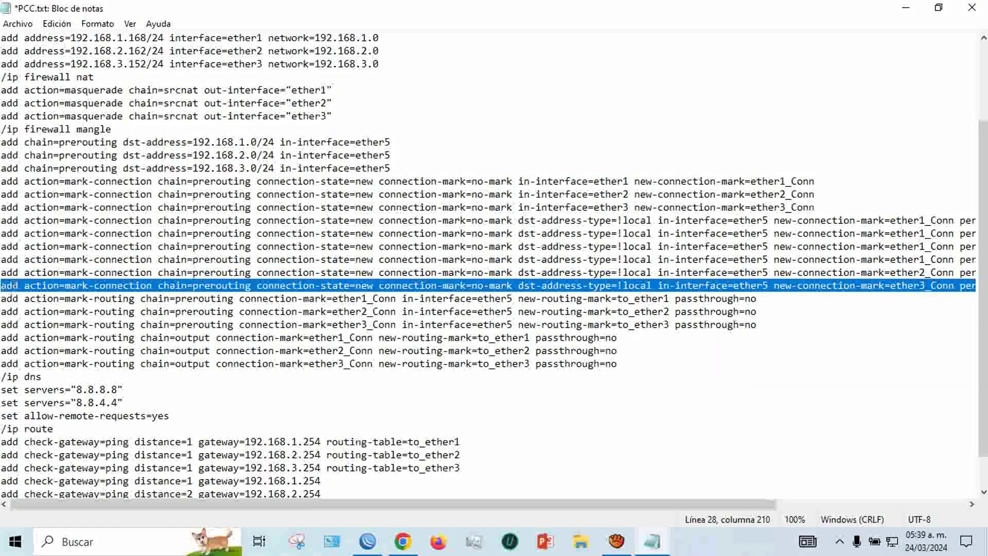
left_click(2, 299)
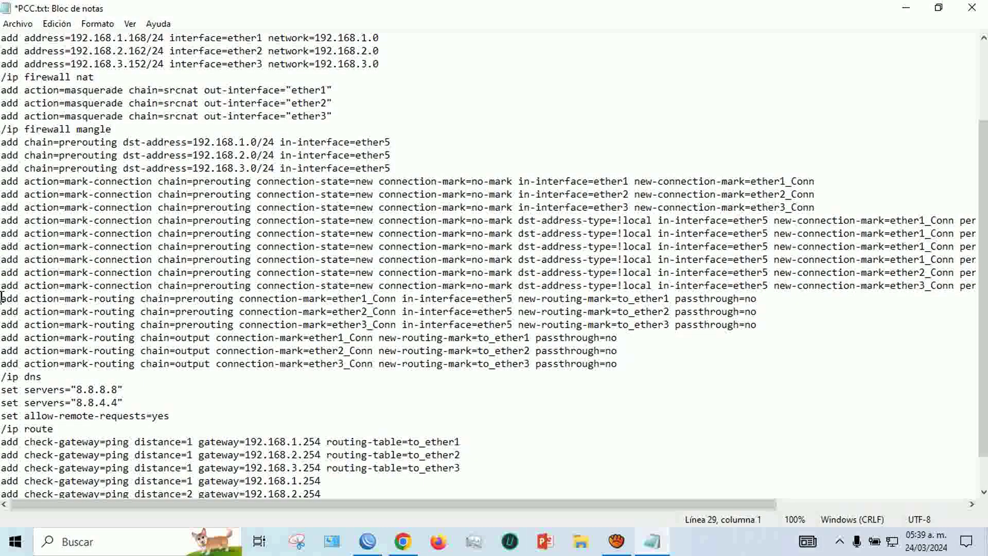
key("Return")
right_click(7, 298)
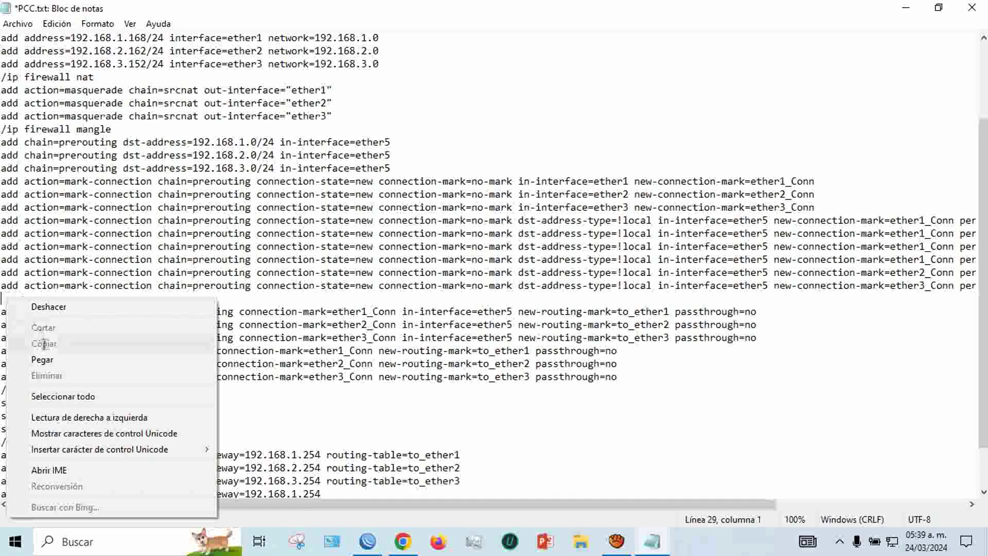
left_click(44, 358)
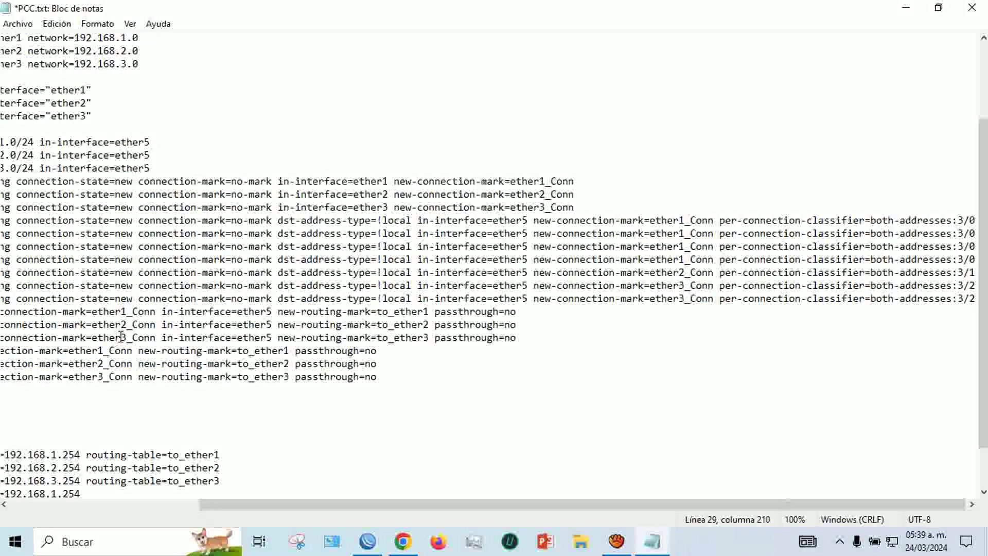
key("Home")
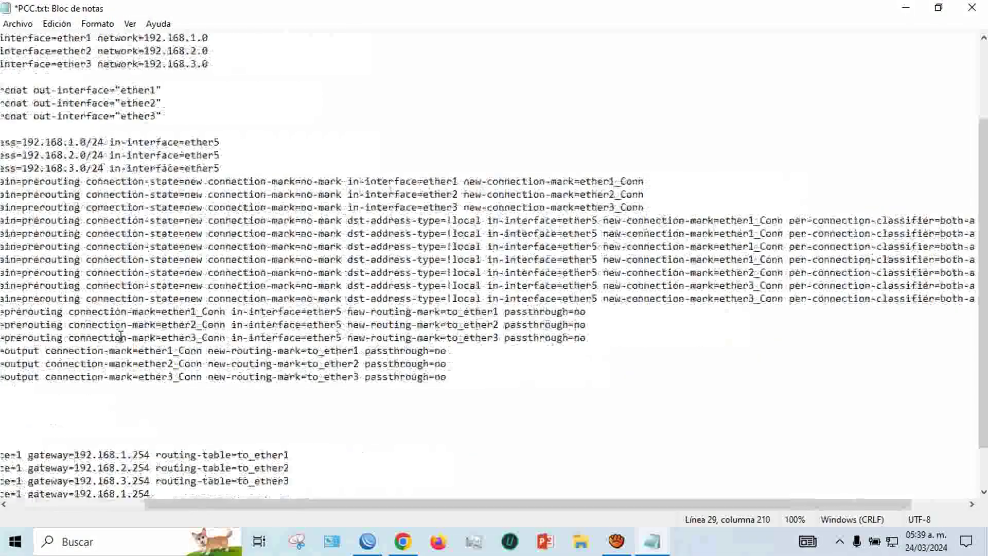
key("End")
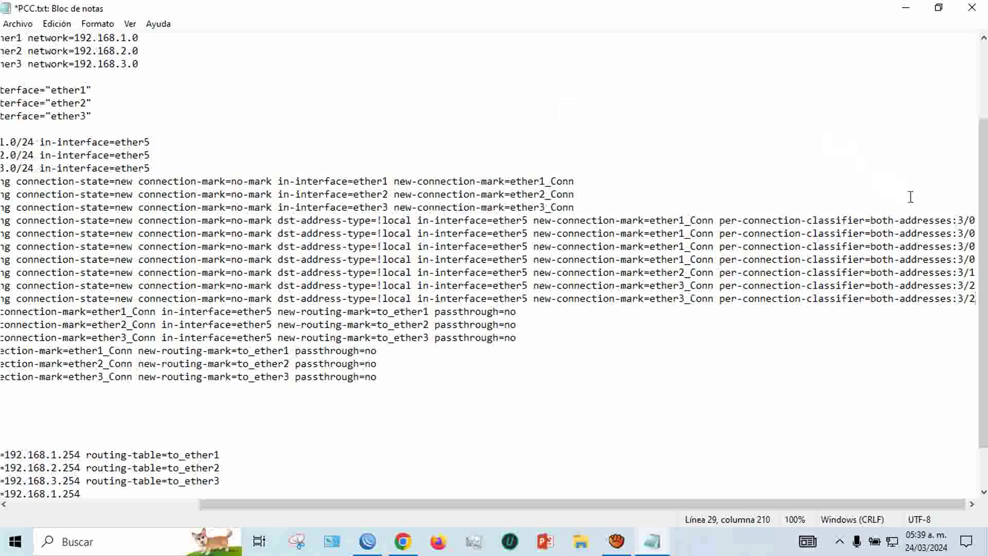
Step: Change the divisor of all seven both-addresses classifiers to 7 and set the second ether1_Conn classifier line to 7/1
left_click(963, 220)
left_click(964, 246)
key("BackSpace")
type("7")
left_click(963, 259)
key("BackSpace")
type("7")
left_click(964, 272)
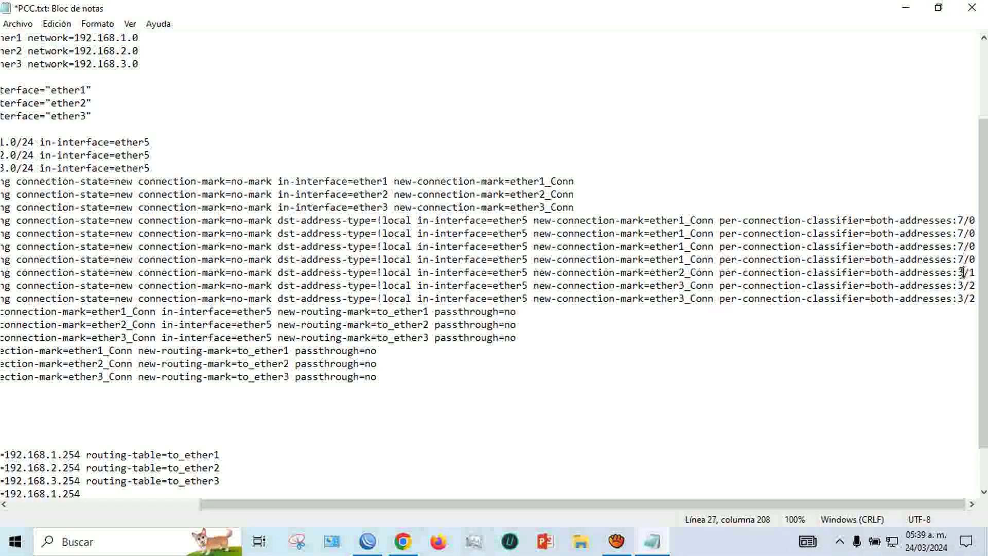
key("shift+Left")
left_click(963, 285)
key("shift+Left")
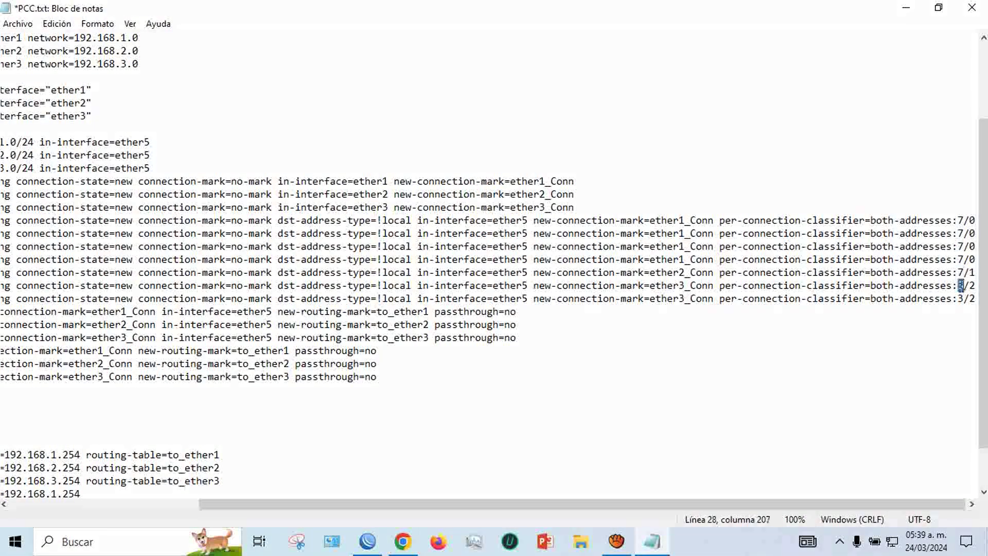
left_click(963, 299)
key("shift+Left")
type("7/1")
Step: Set the last two ether1_Conn classifiers to 7/2 and 7/3, the ether2_Conn one to 7/4, and the two ether3_Conn ones to 7/5 and 7/6
left_click(971, 247)
key("shift+Left")
type("2")
left_click(974, 260)
key("shift+Left")
type("3")
left_click(975, 272)
type("4")
left_click(974, 286)
key("shift+Left")
type("5")
left_click(975, 299)
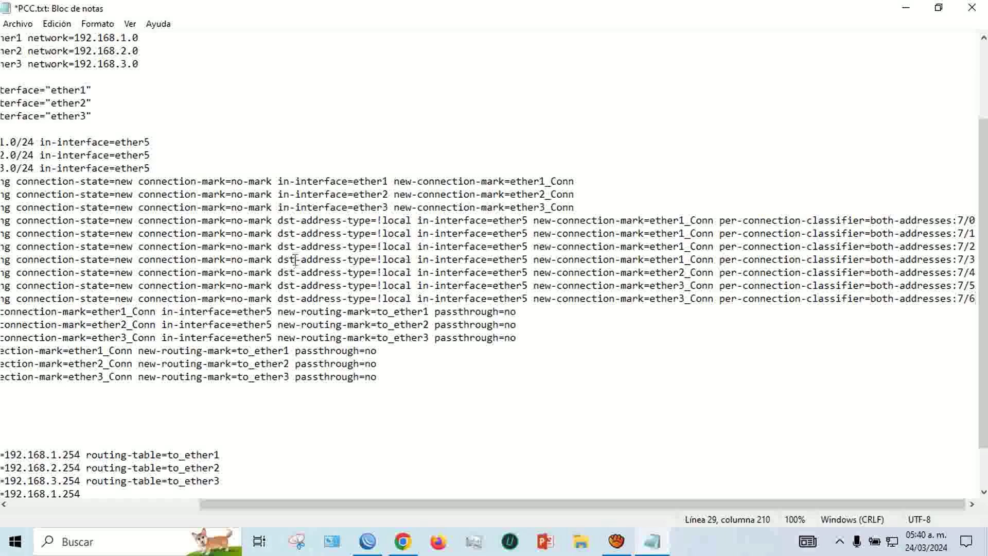
Step: Copy the whole mangle section, from /ip firewall mangle through the last mark-routing line for to_ether3
scroll(242, 242, "up", 2)
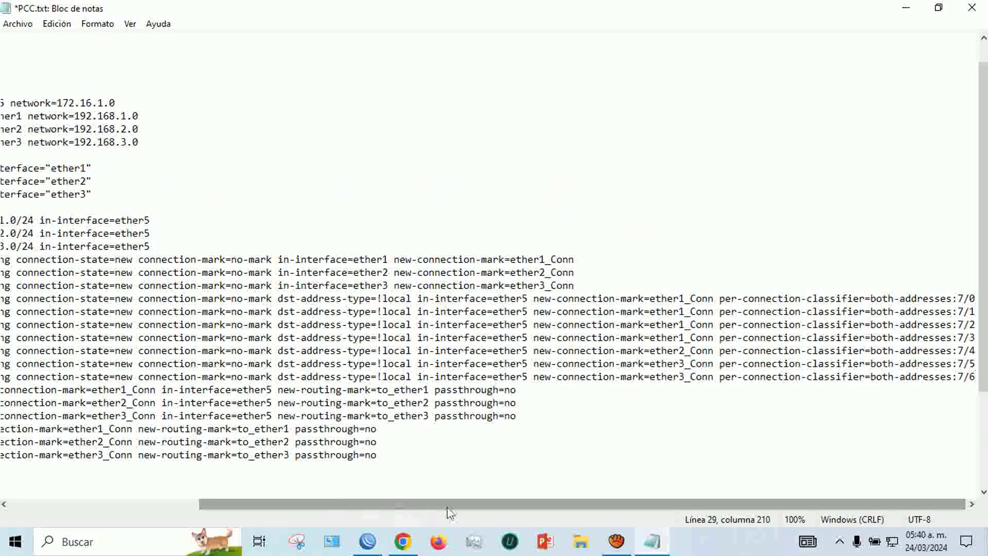
scroll(662, 507, "left", 5)
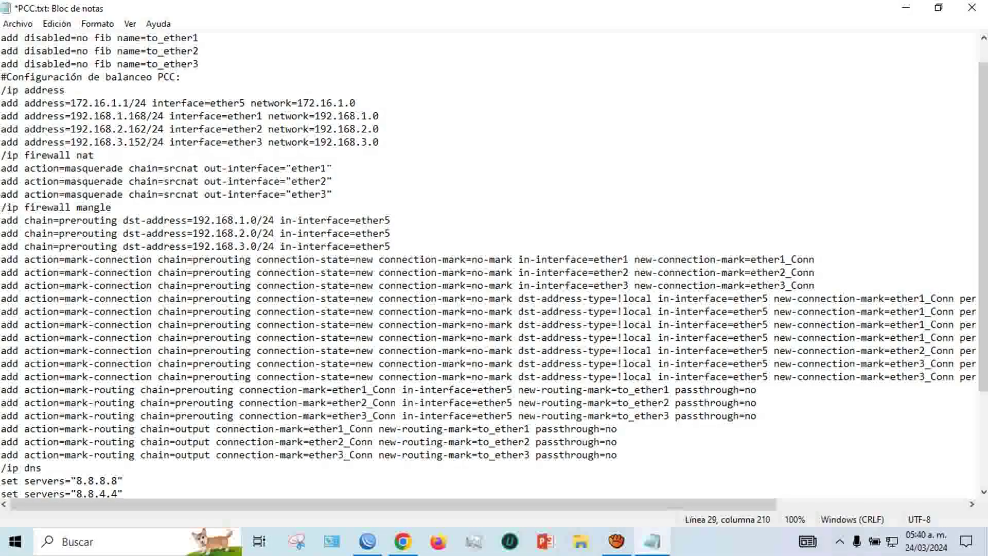
left_click_drag(2, 207, 714, 452)
right_click(549, 376)
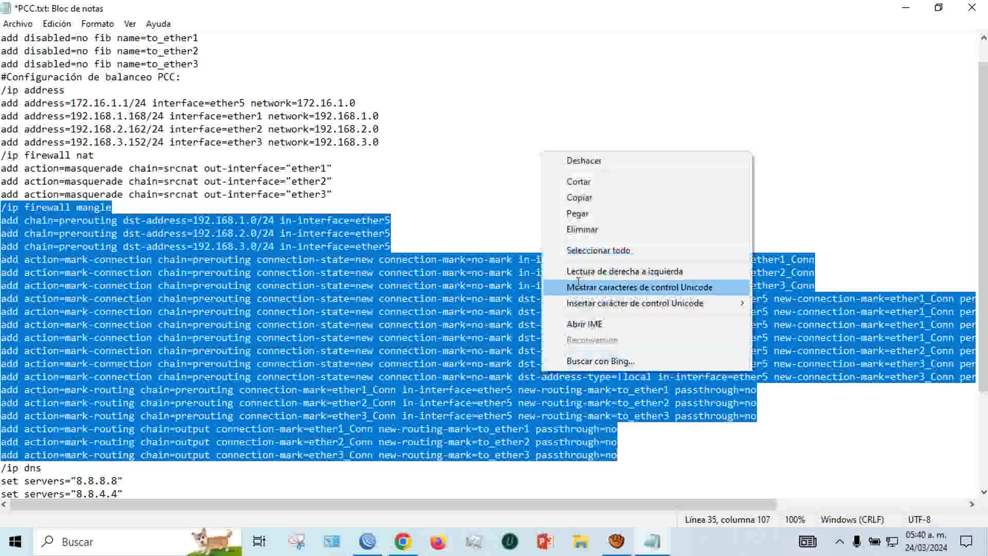
left_click(579, 199)
Step: Switch to WinBox and remove all the existing firewall Mangle rules
left_click(382, 543)
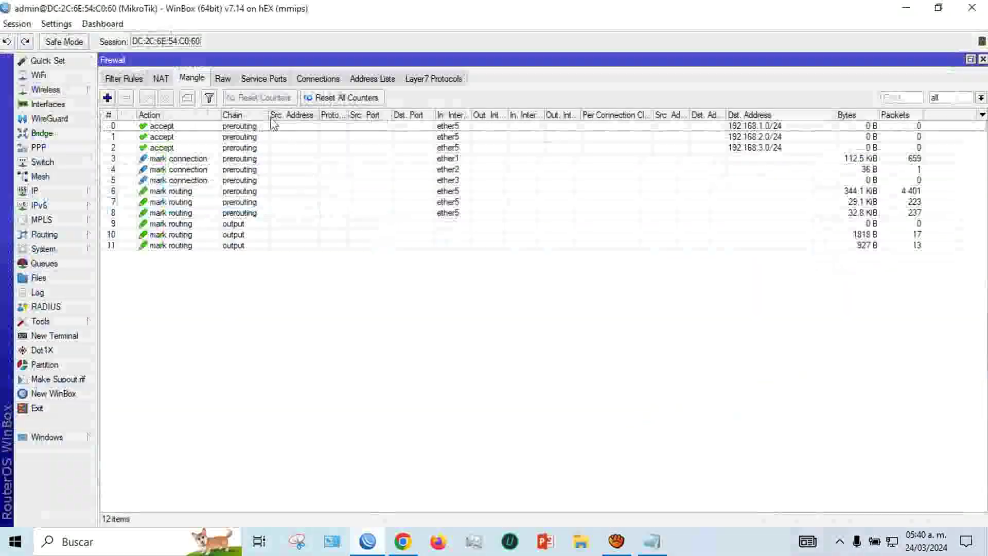
left_click(188, 169)
right_click(191, 171)
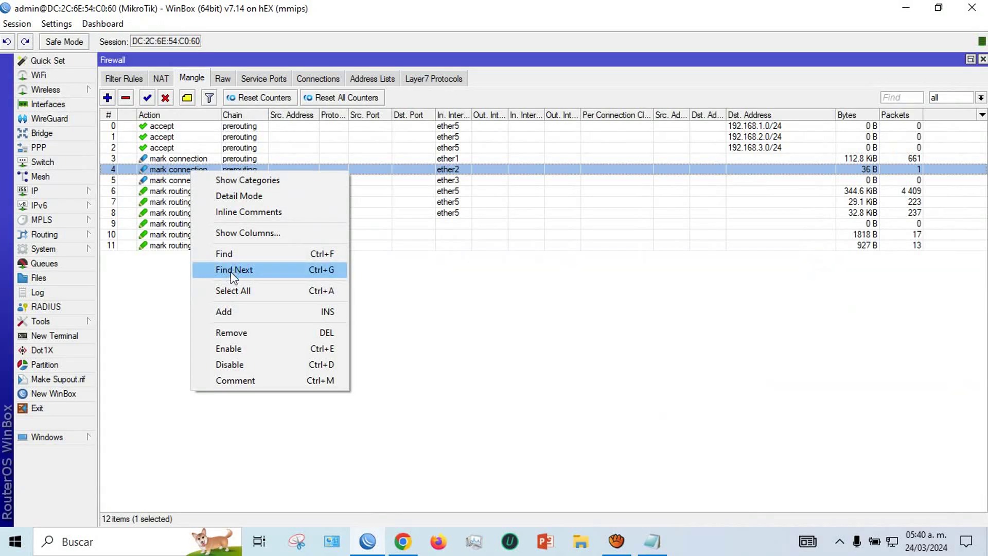
left_click(232, 291)
left_click(125, 98)
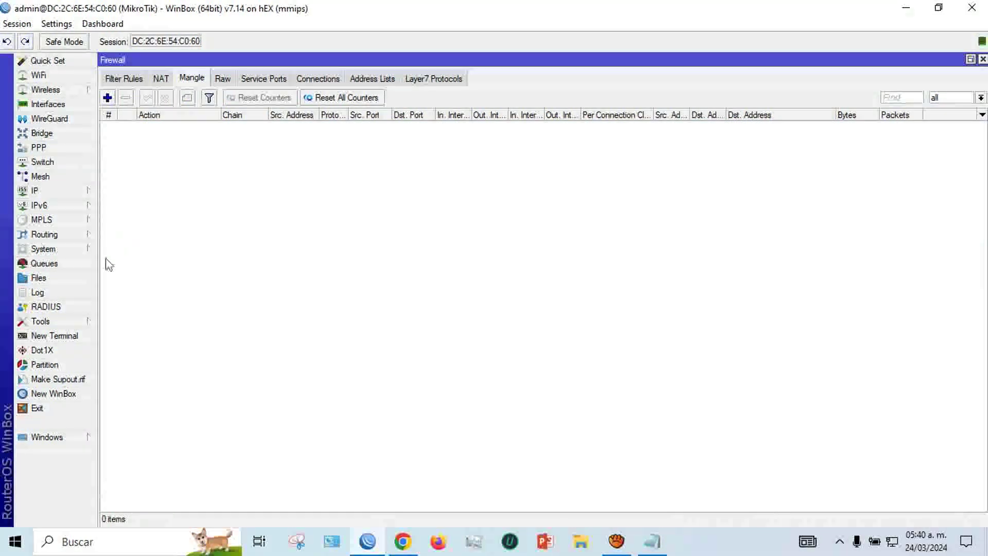
Step: Run the copied /ip firewall mangle script in a new terminal, then close the terminal to return to the Mangle rules
left_click(54, 335)
right_click(499, 269)
left_click(532, 330)
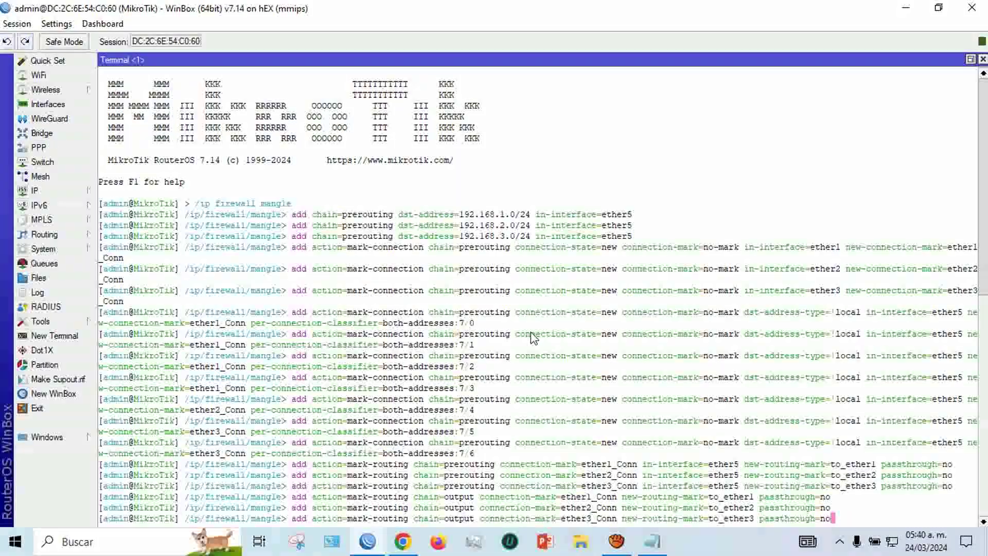
key("Return")
key("Return")
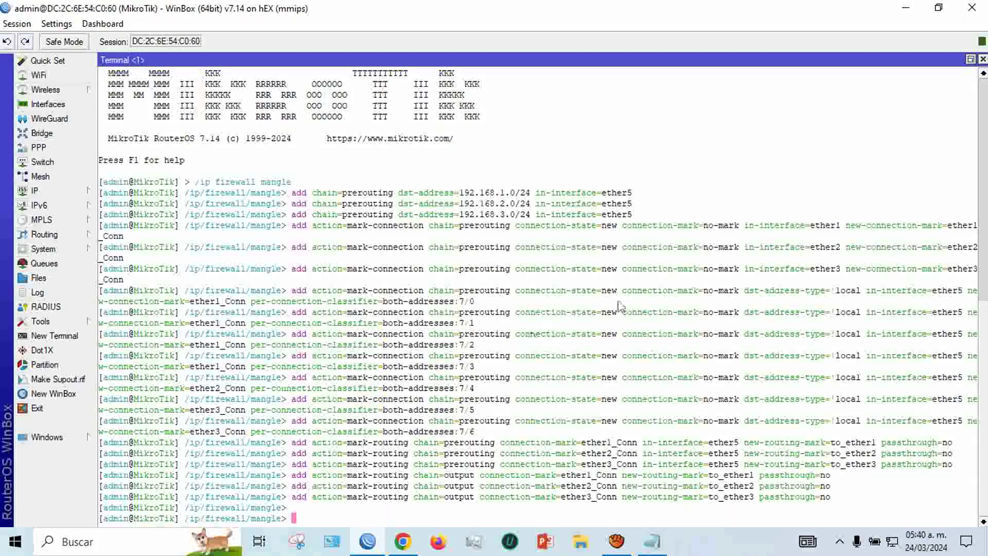
left_click(981, 60)
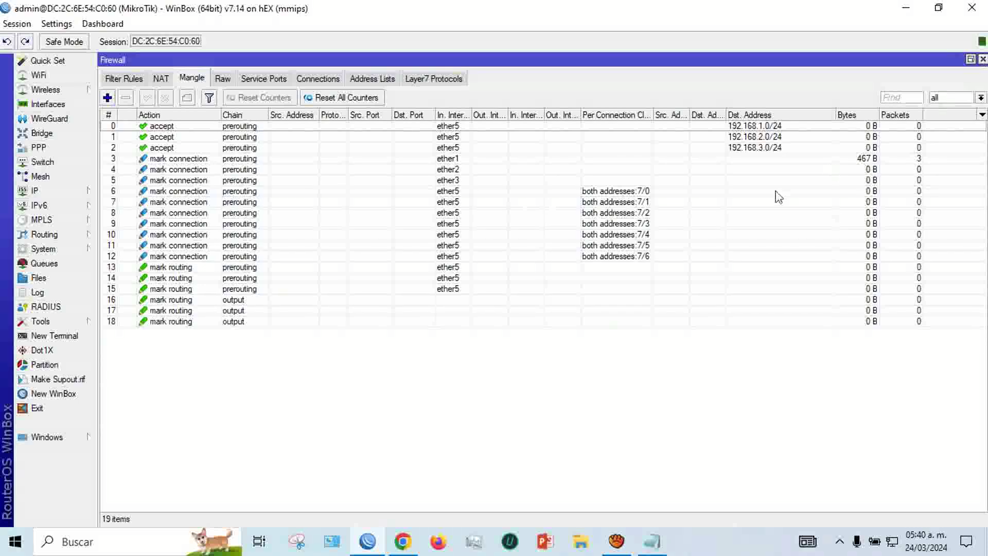